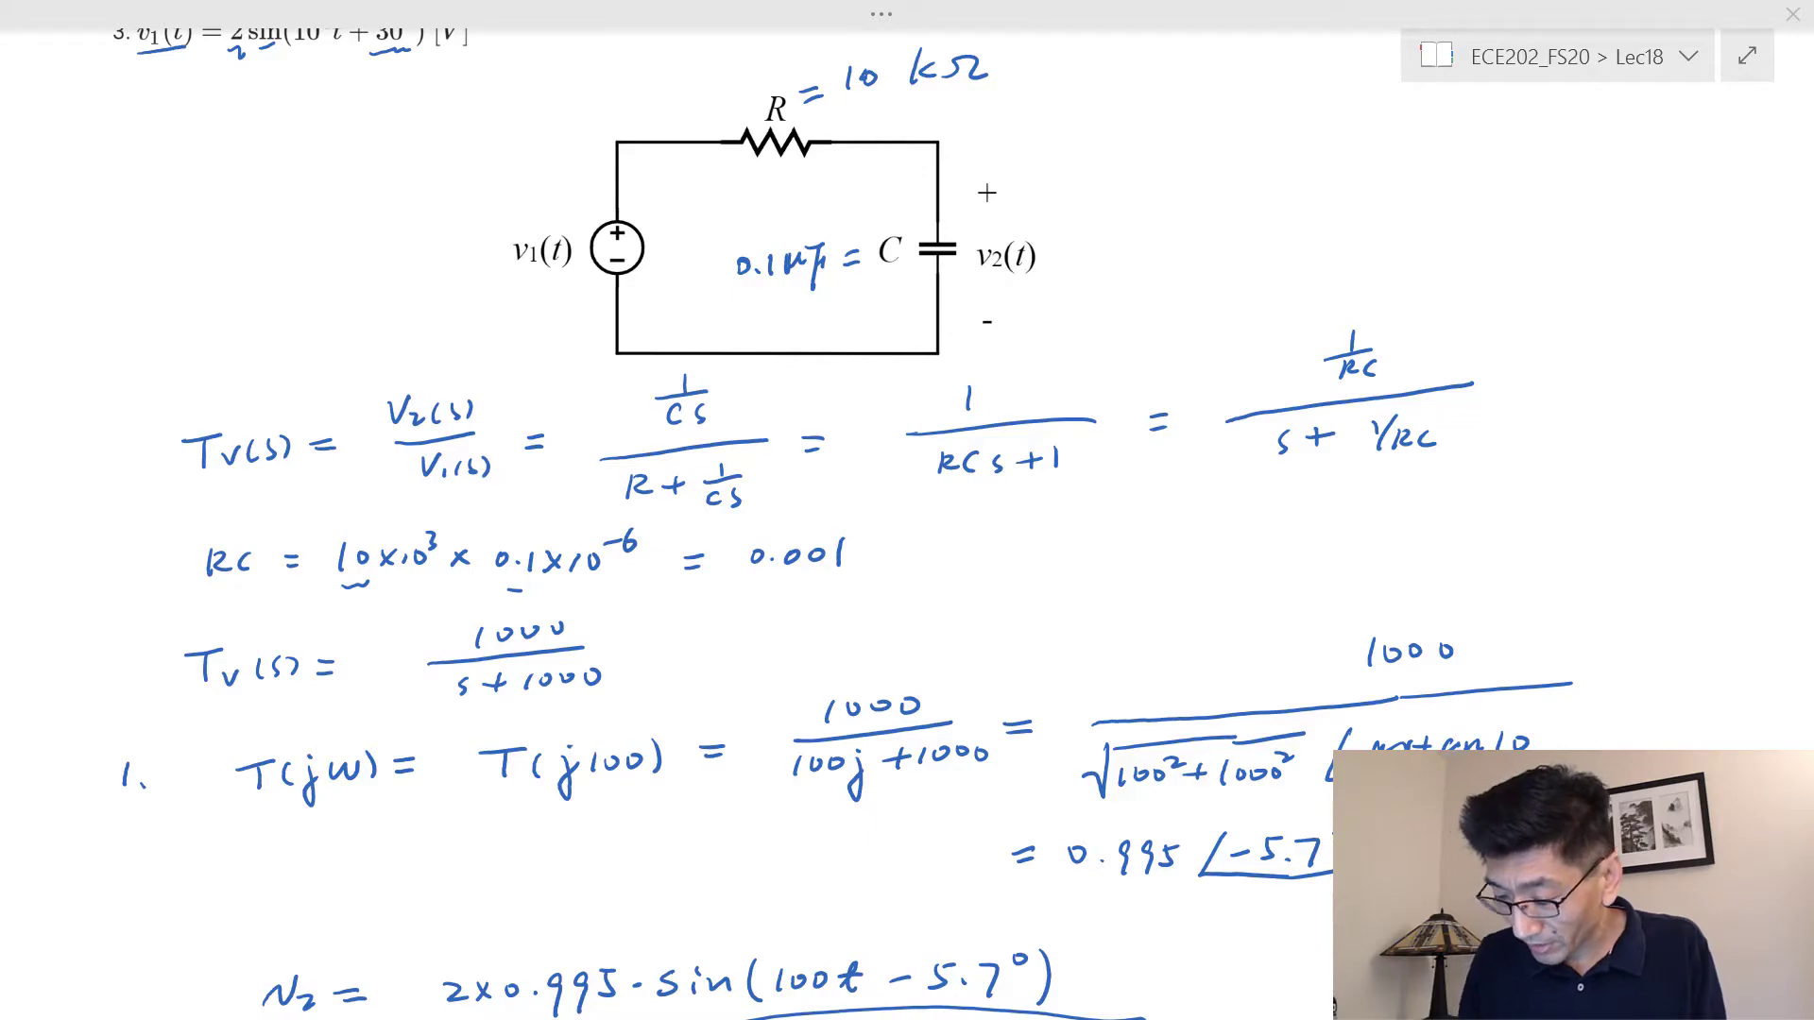
- Switch from the OneNote notes to the IPEVO Visualizer breadboard camera view
key(alt+Tab)
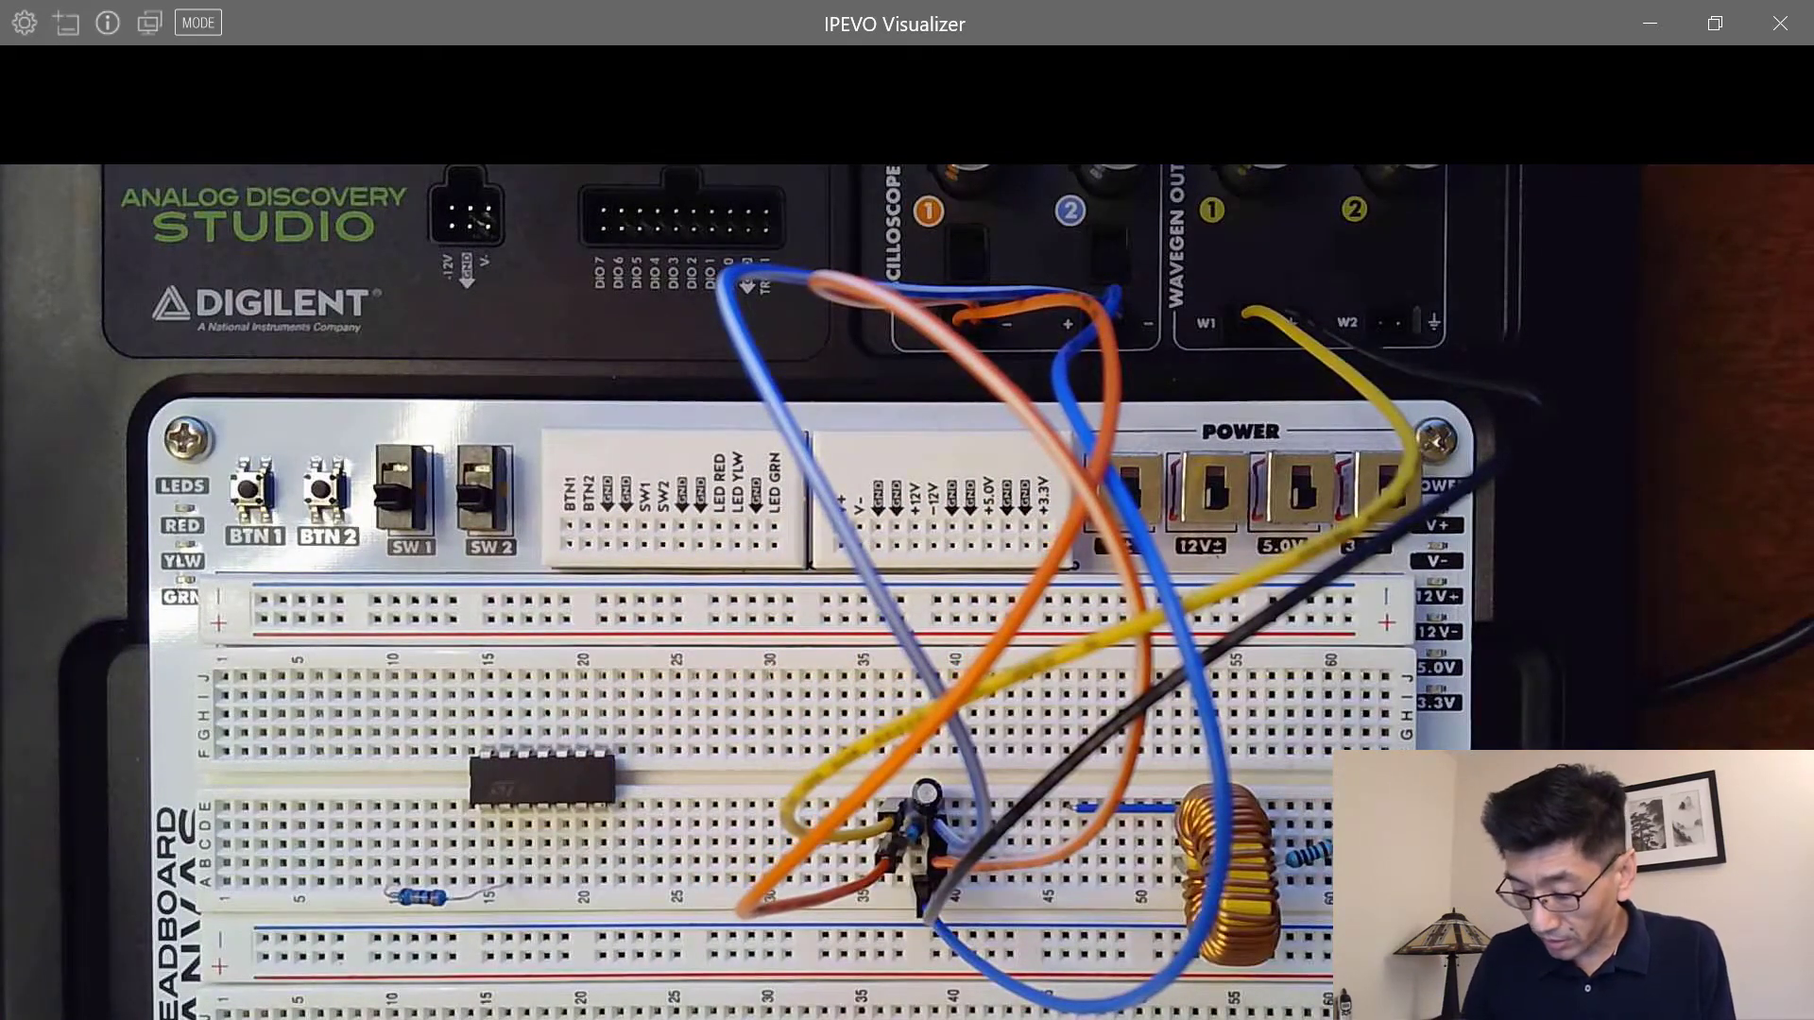
- Return from the camera feed to the OneNote Lec18 RC-circuit notes
key(alt+Tab)
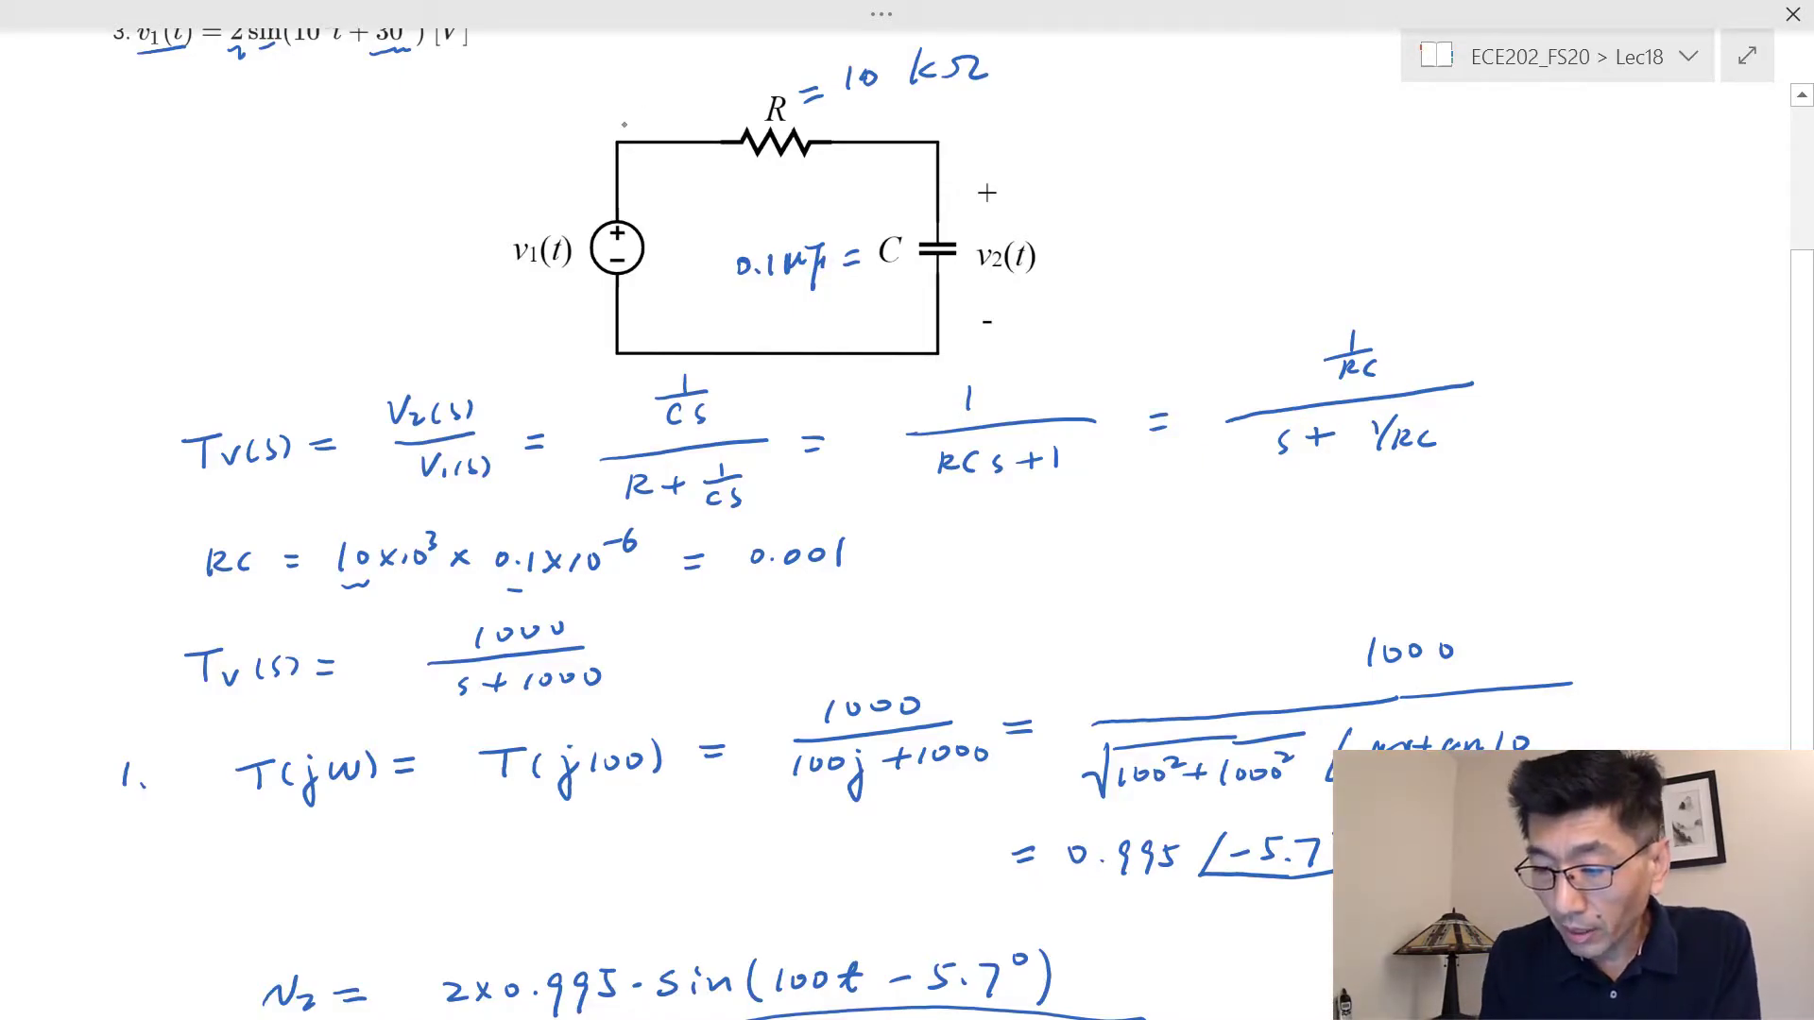
- Extend the circuit's wires leftward and label the input source 'wave generator'
drag(610, 140, 402, 153)
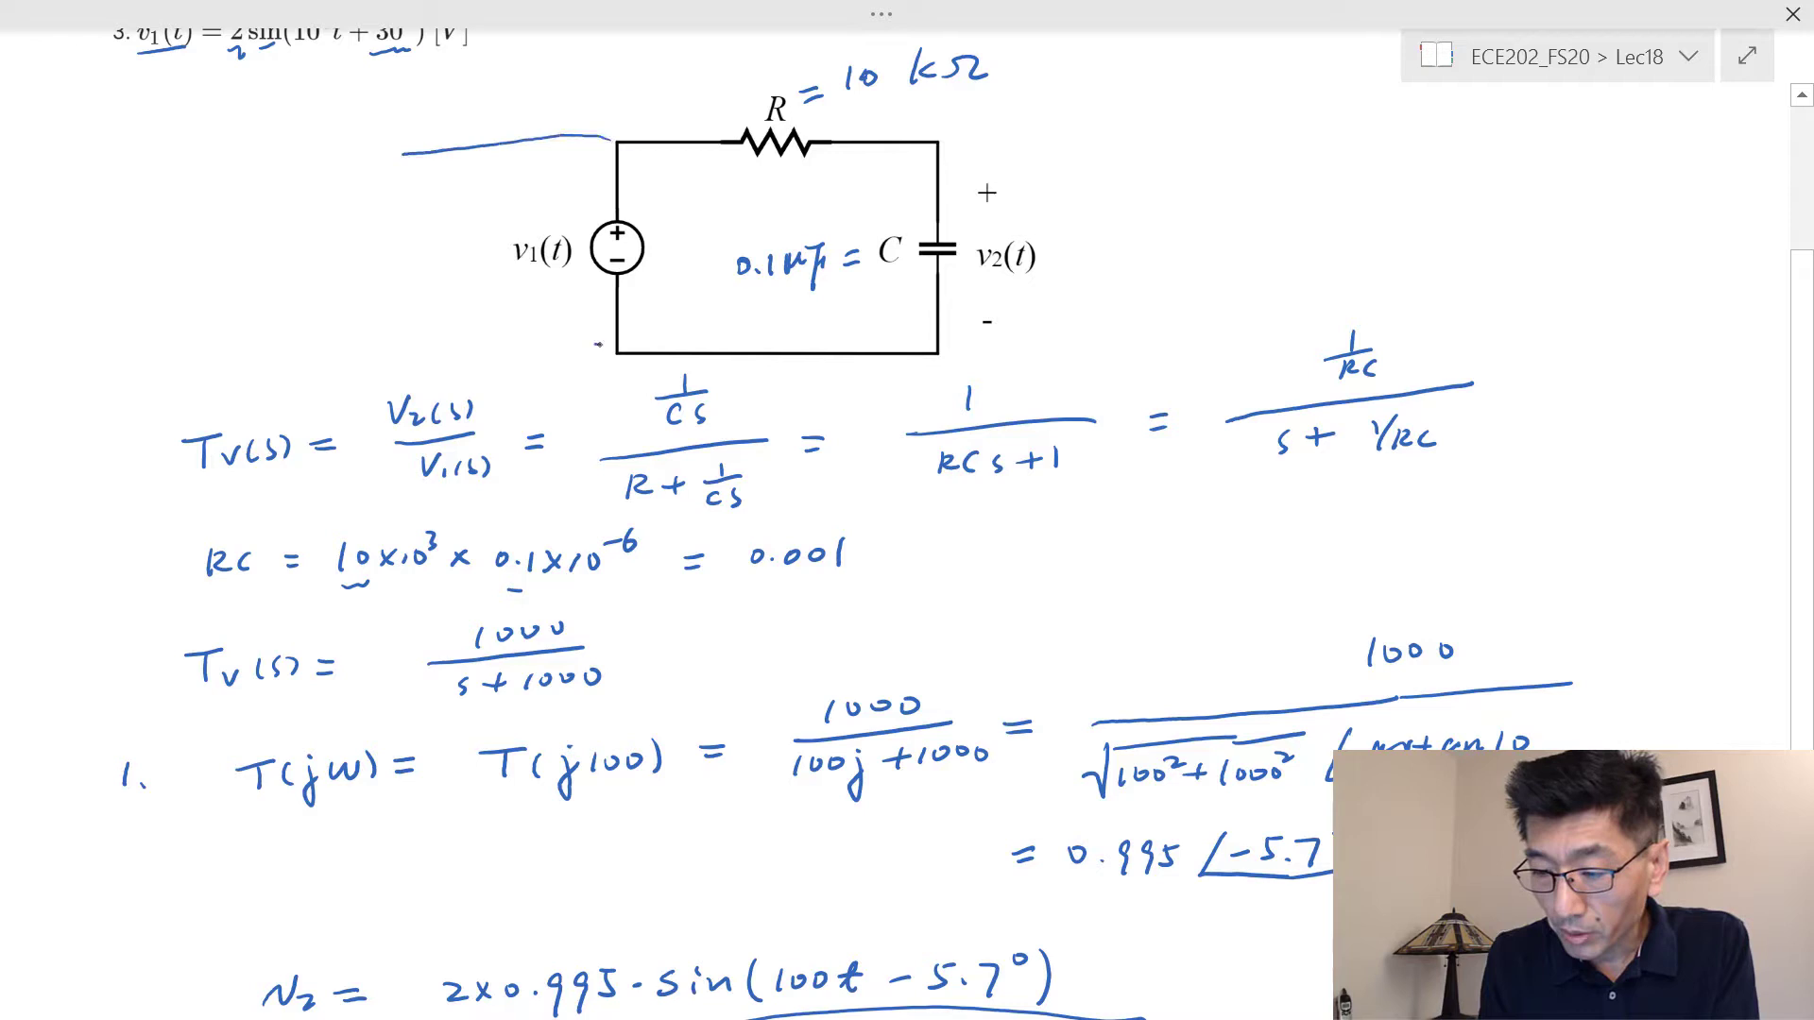
drag(599, 344, 394, 335)
drag(271, 229, 366, 216)
mouse_move(289, 261)
mouse_down()
mouse_move(289, 294)
mouse_move(413, 238)
mouse_up()
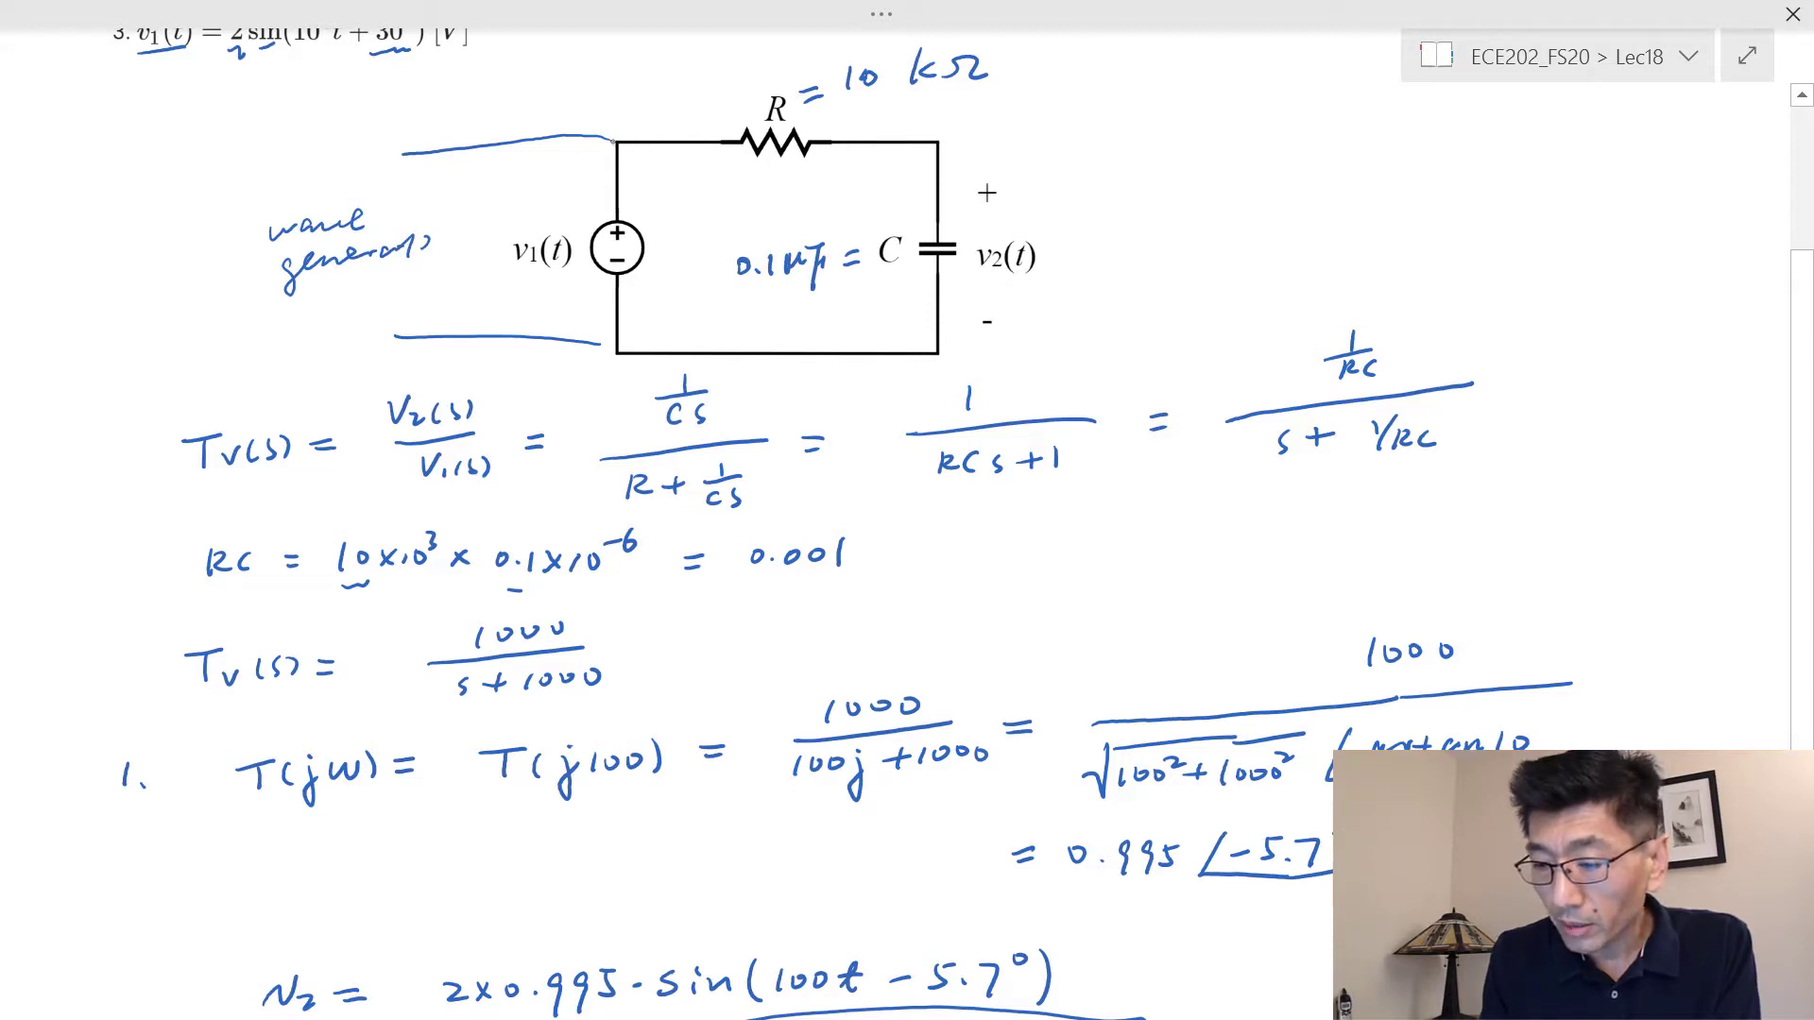
- Extend the wires rightward and draw a voltmeter labelled ch1 across the source
drag(615, 139, 1255, 129)
drag(940, 350, 1361, 325)
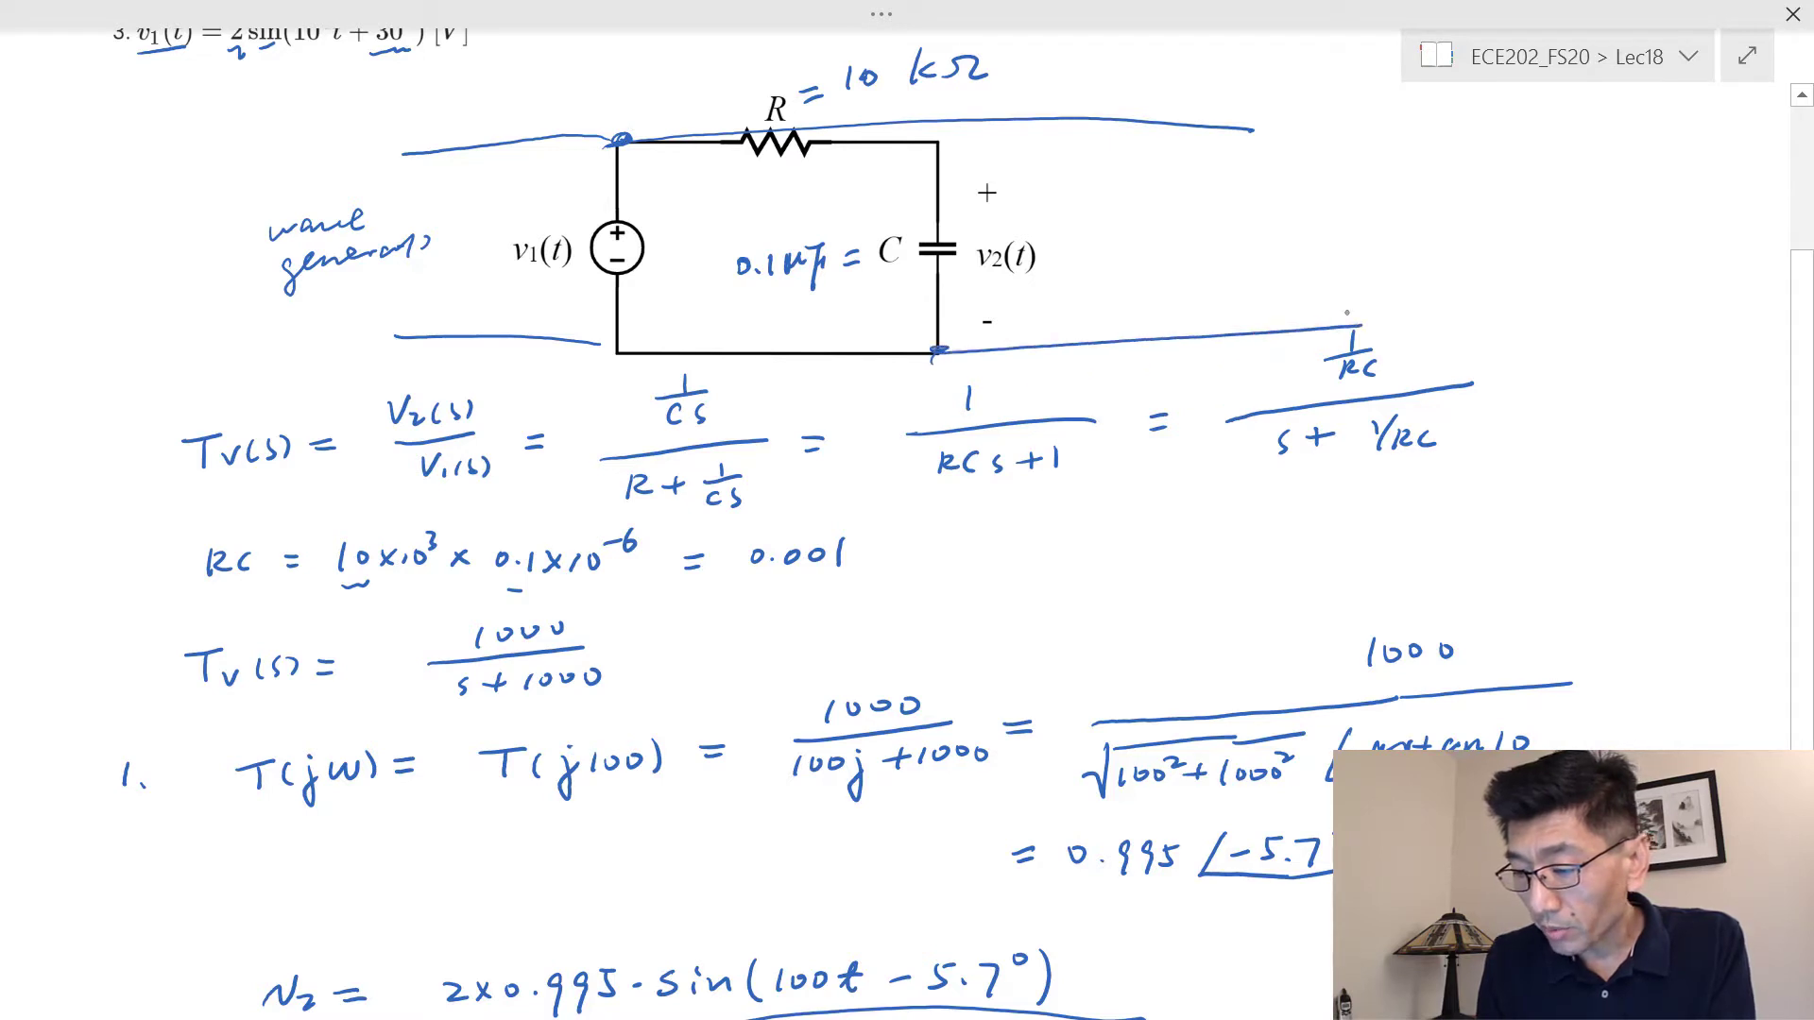
mouse_move(1281, 130)
mouse_down()
mouse_move(1266, 248)
mouse_move(1269, 199)
mouse_move(1291, 216)
mouse_move(1297, 326)
mouse_up()
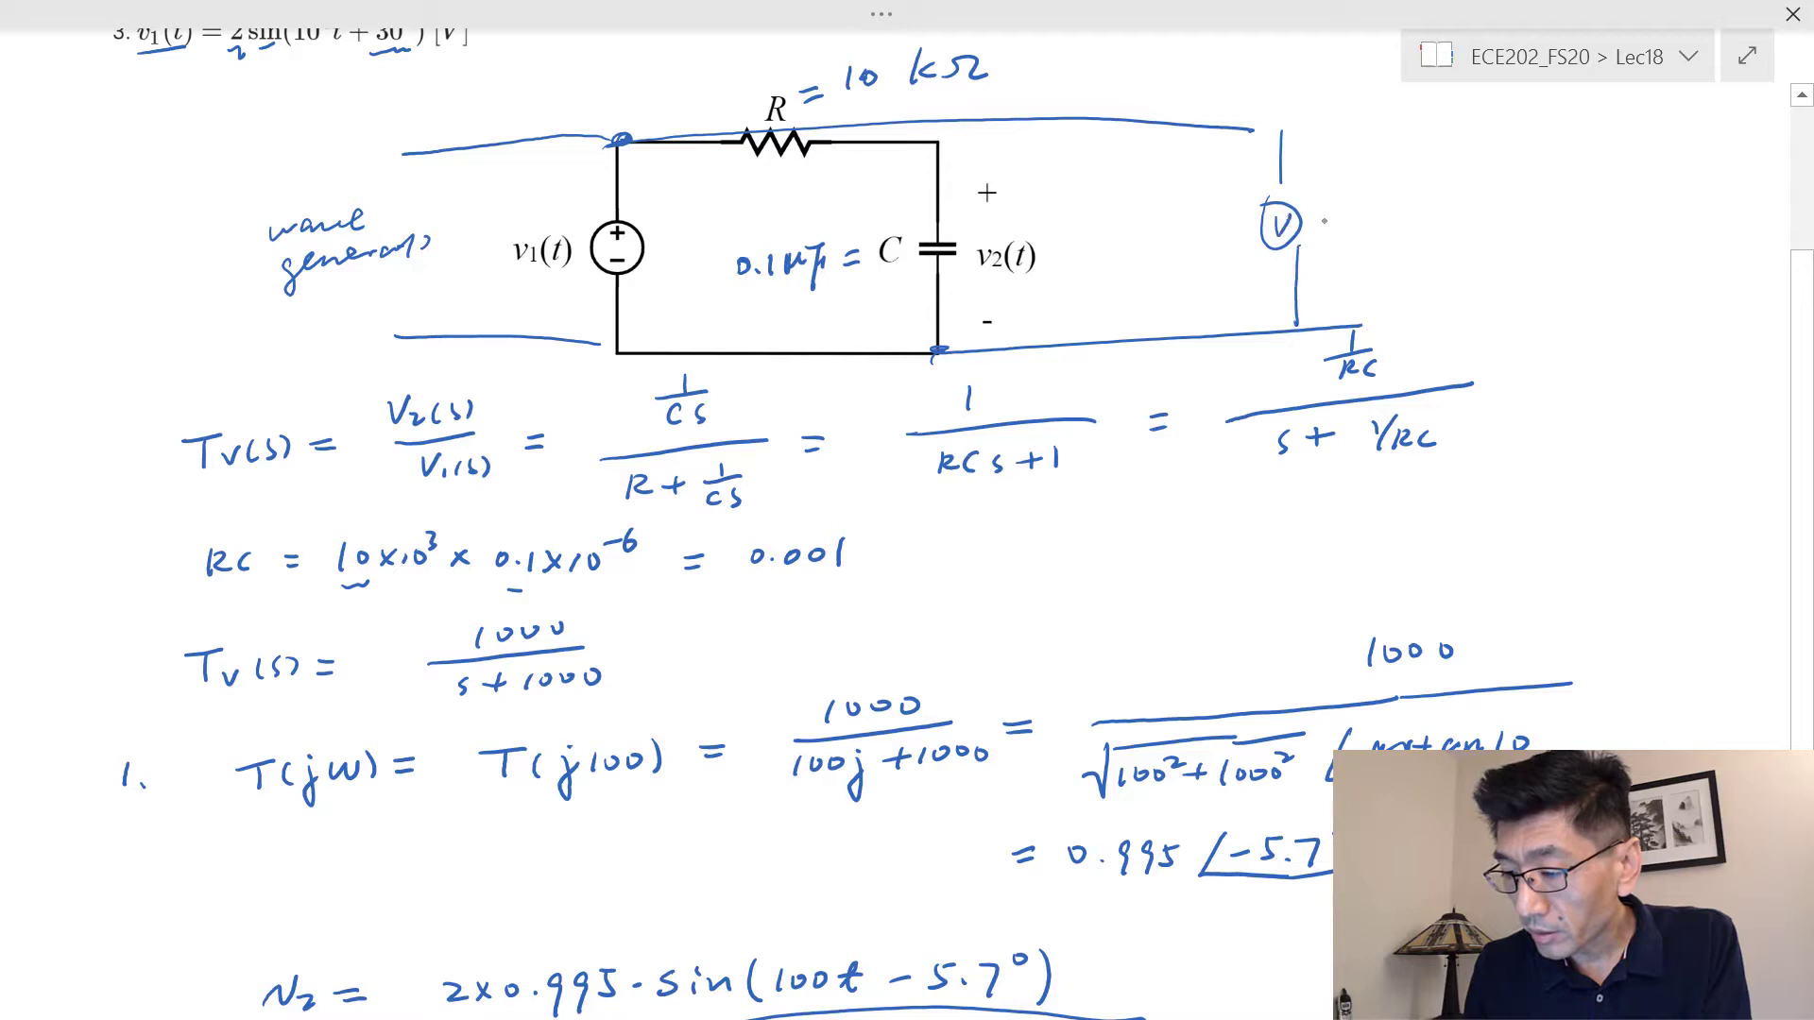
drag(1346, 222, 1330, 240)
mouse_move(1354, 203)
mouse_down()
mouse_move(1356, 240)
mouse_move(1376, 238)
mouse_up()
drag(1389, 218, 1390, 238)
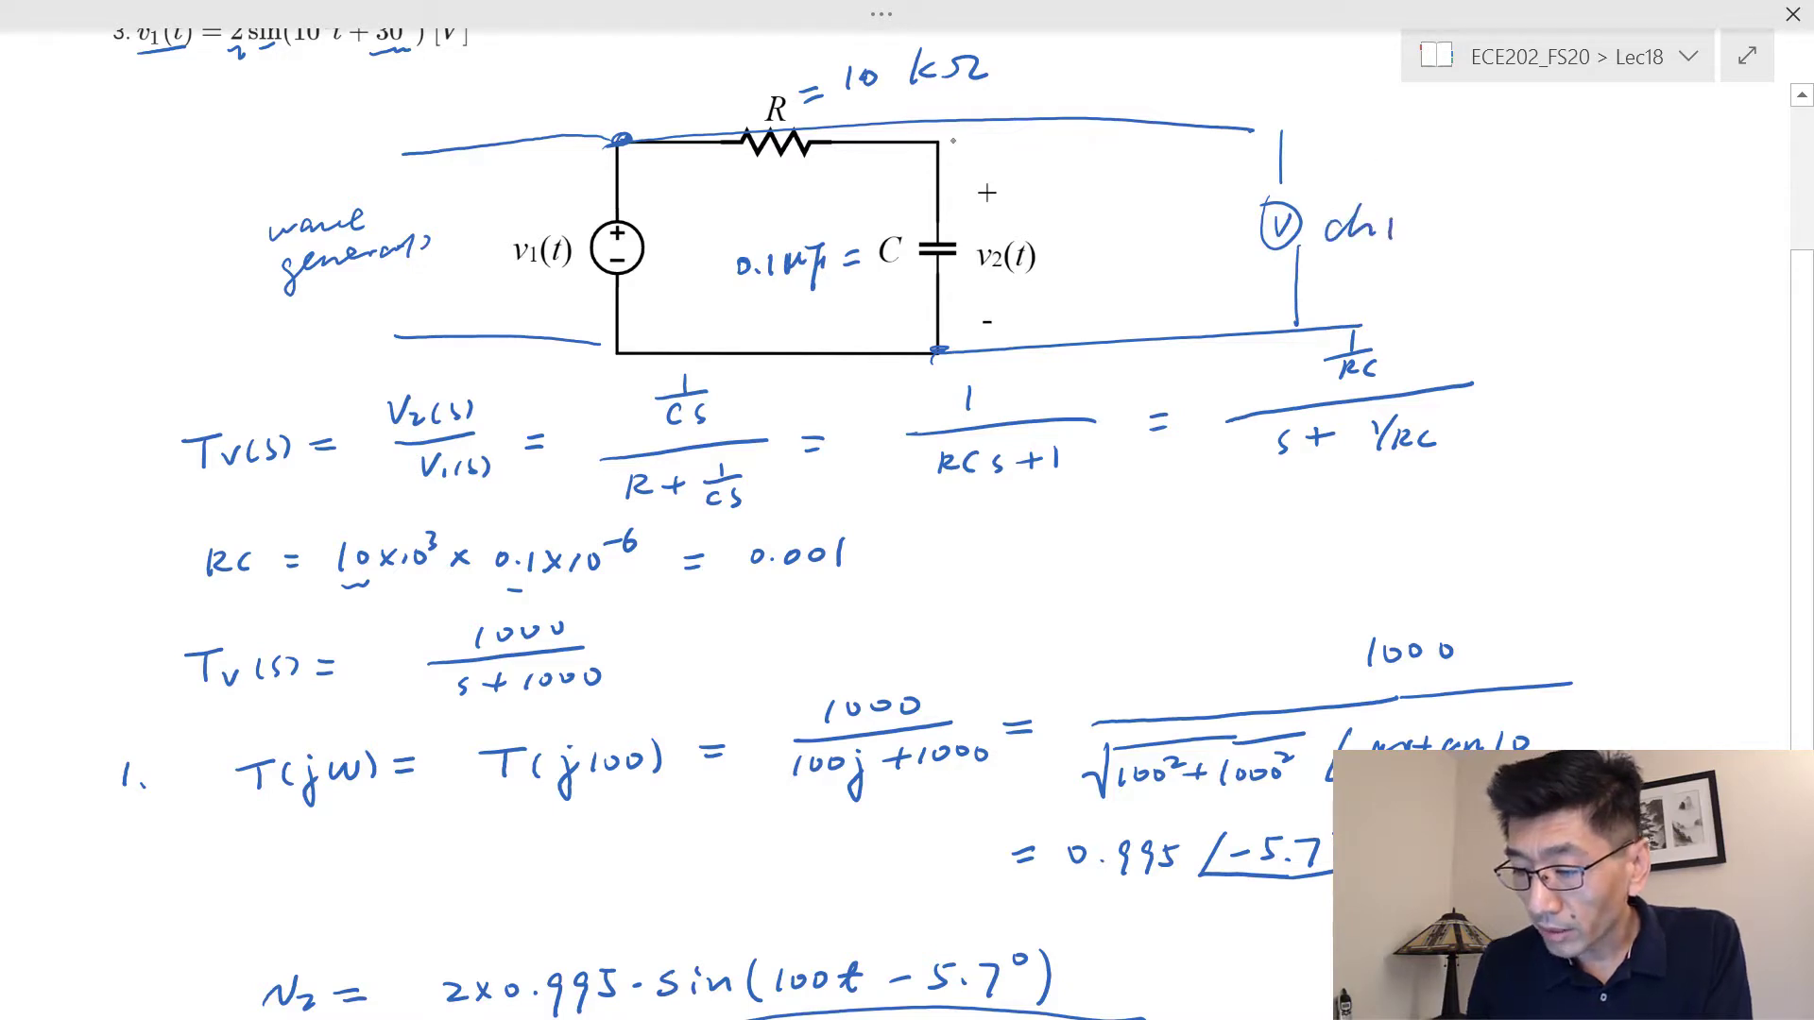
- Draw a second voltmeter labelled ch2 across the capacitor
mouse_move(935, 142)
mouse_down()
mouse_move(1085, 149)
mouse_move(1068, 238)
mouse_move(1098, 214)
mouse_up()
mouse_move(1075, 223)
mouse_down()
mouse_move(1087, 238)
mouse_move(1096, 221)
mouse_up()
drag(1088, 247, 1088, 338)
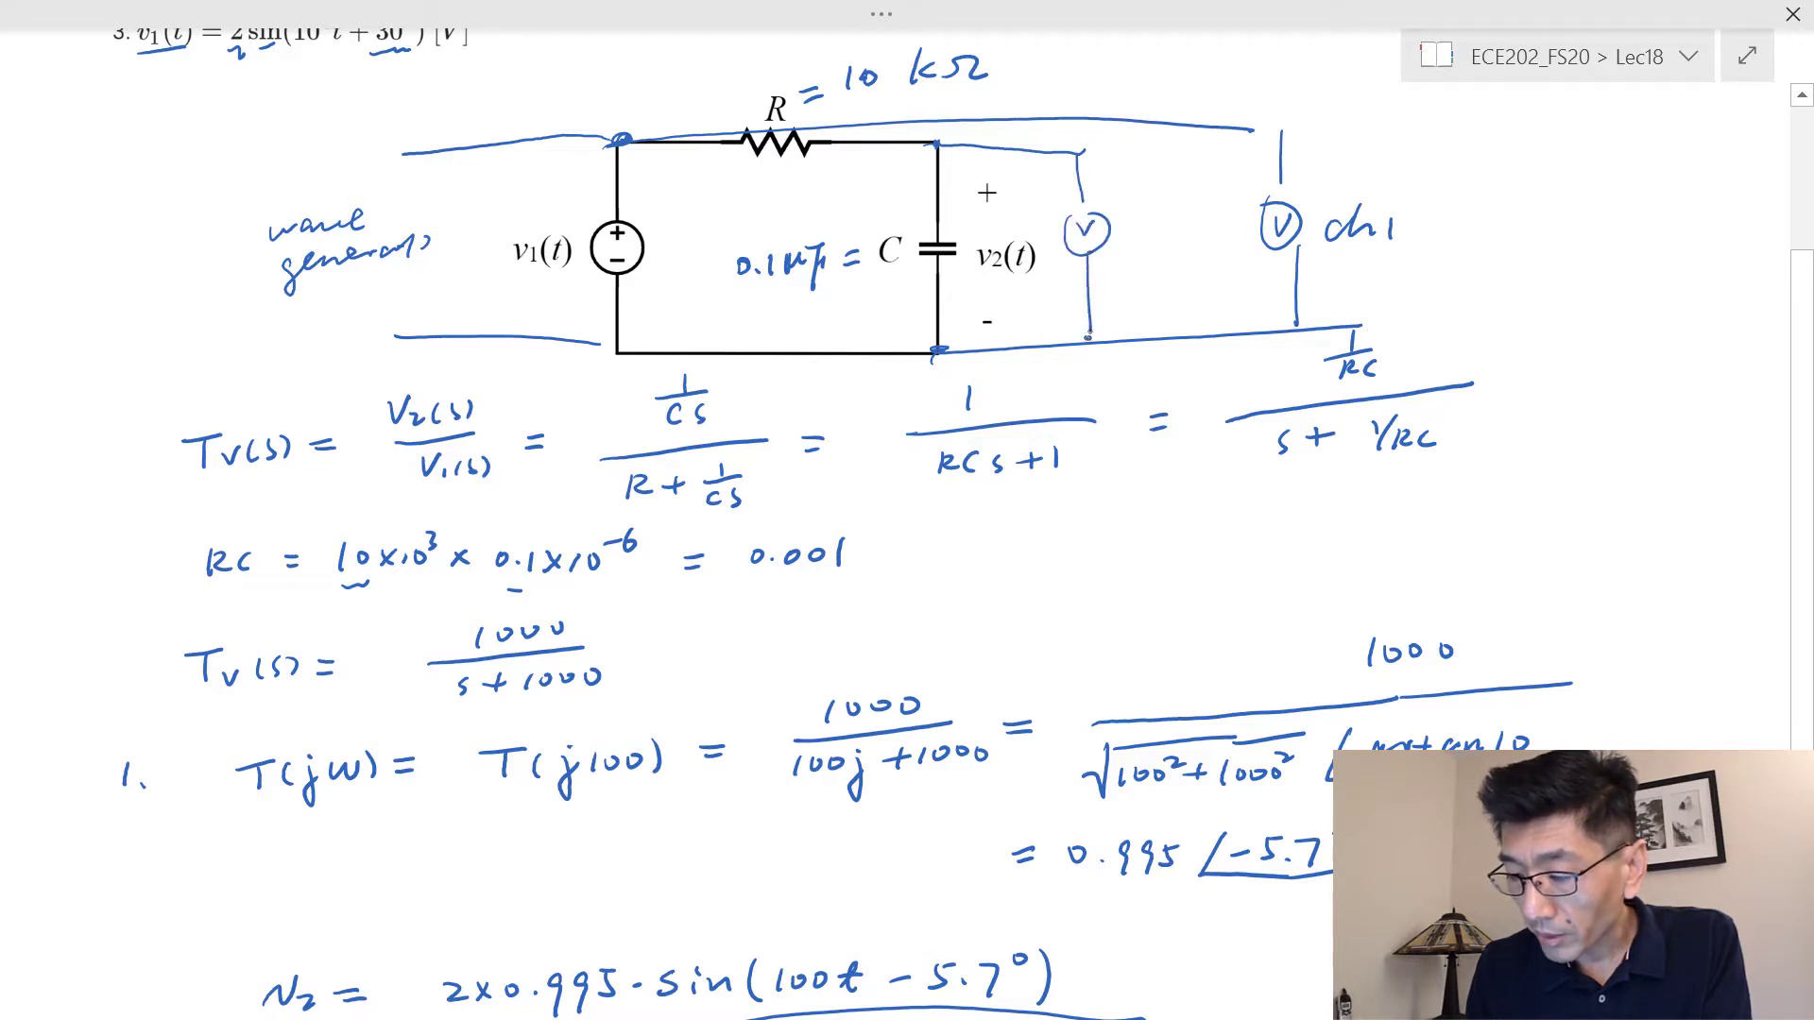
mouse_move(1139, 221)
mouse_down()
mouse_move(1143, 238)
mouse_move(1200, 244)
mouse_up()
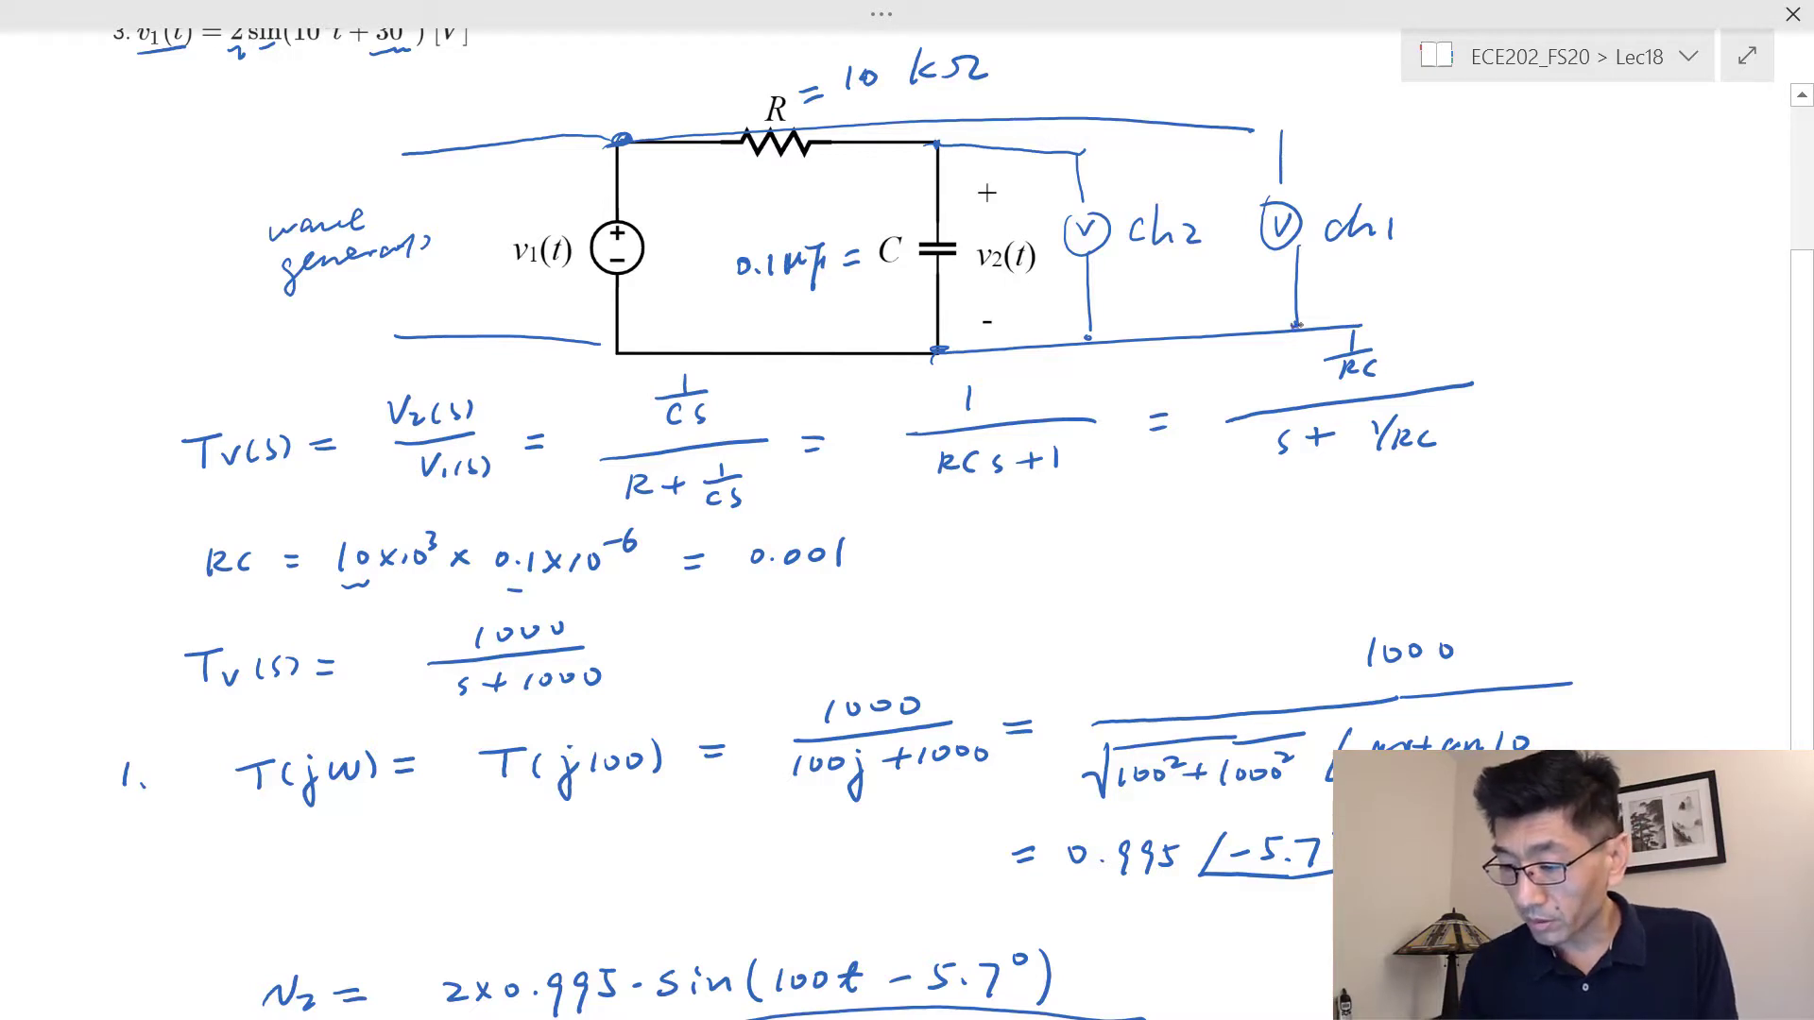
drag(1080, 330, 1096, 331)
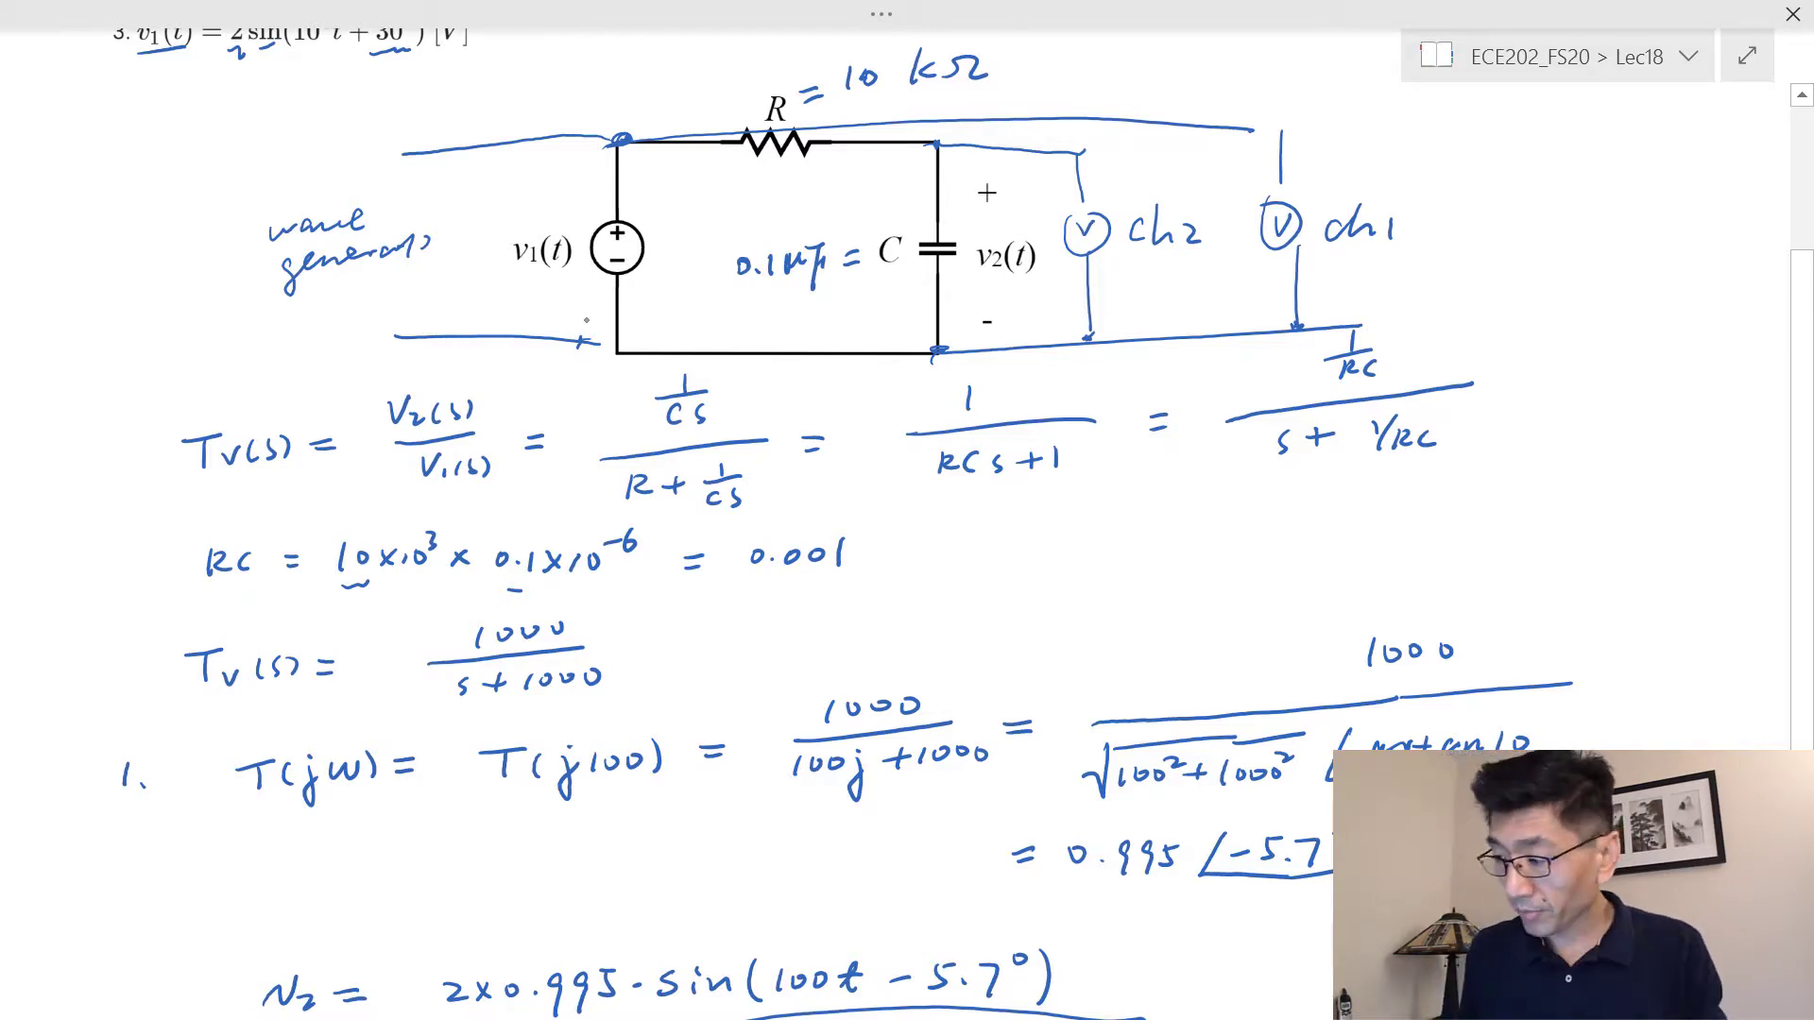
- Switch from the breadboard camera view to the WaveForms generator running a 100 Hz, 2 V sine
key(alt+Tab)
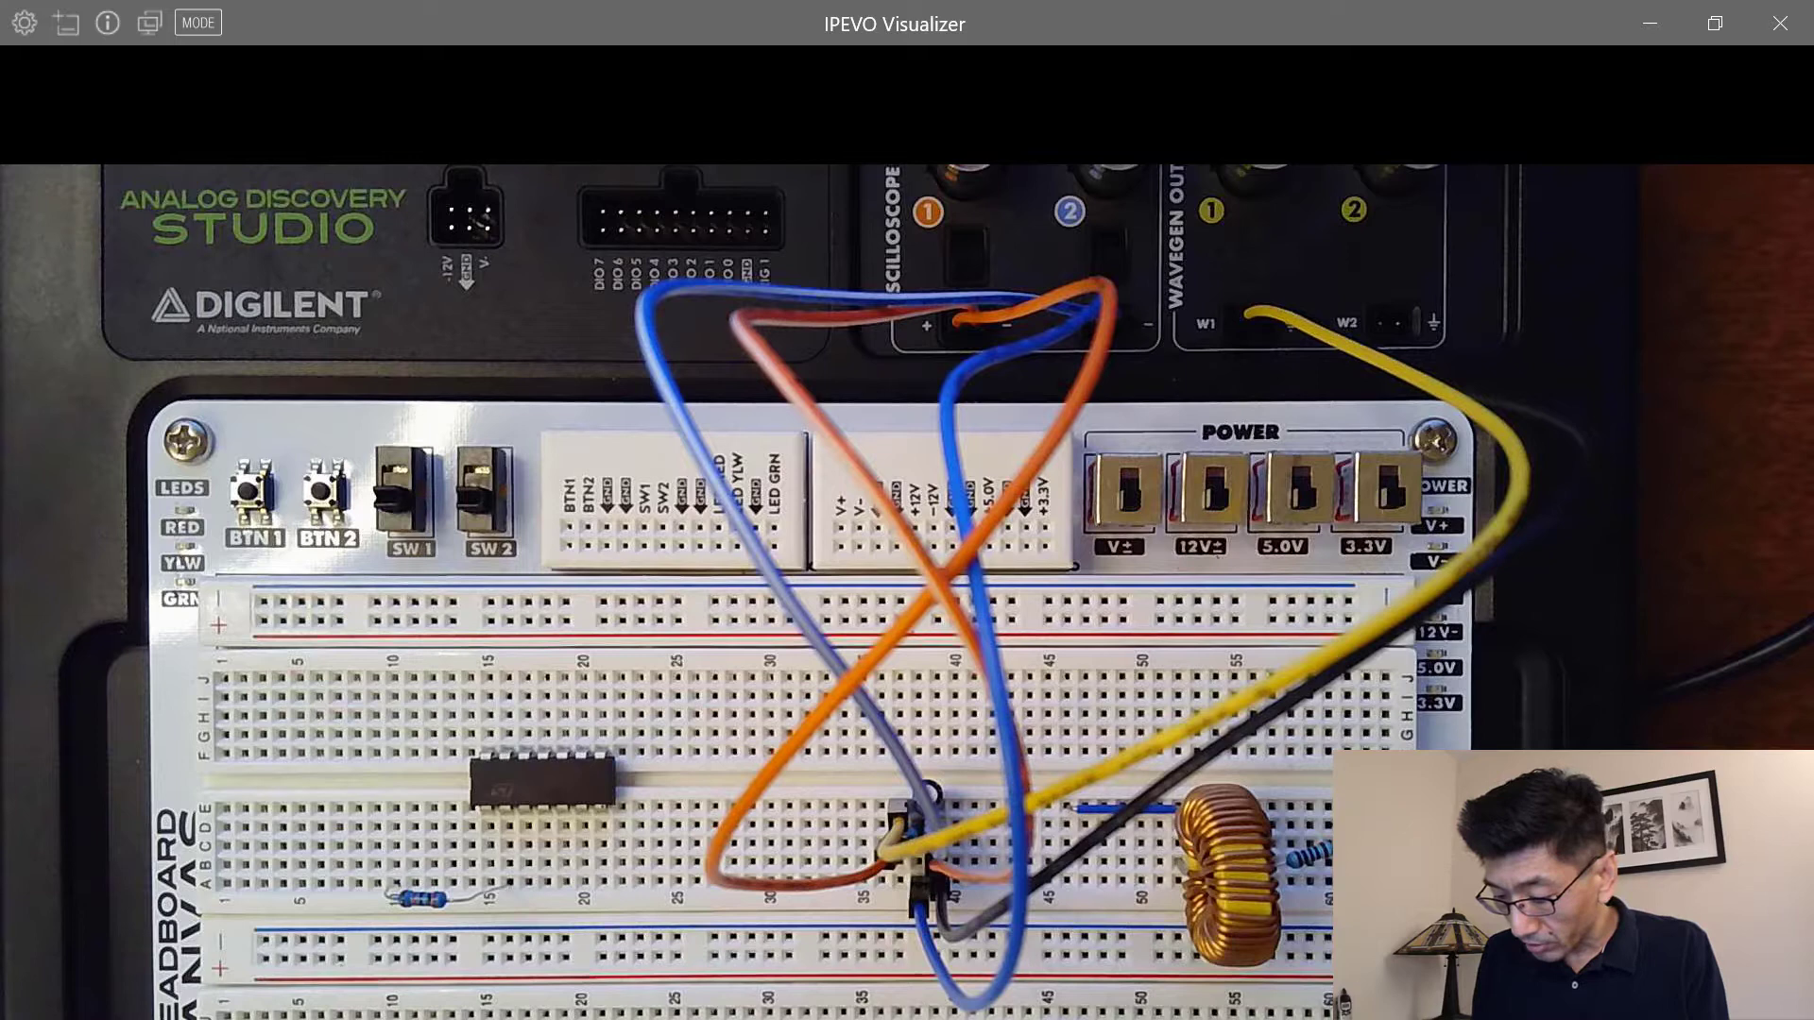
- Reposition the WaveForms generator window up and left, then return to OneNote
key(alt+Tab)
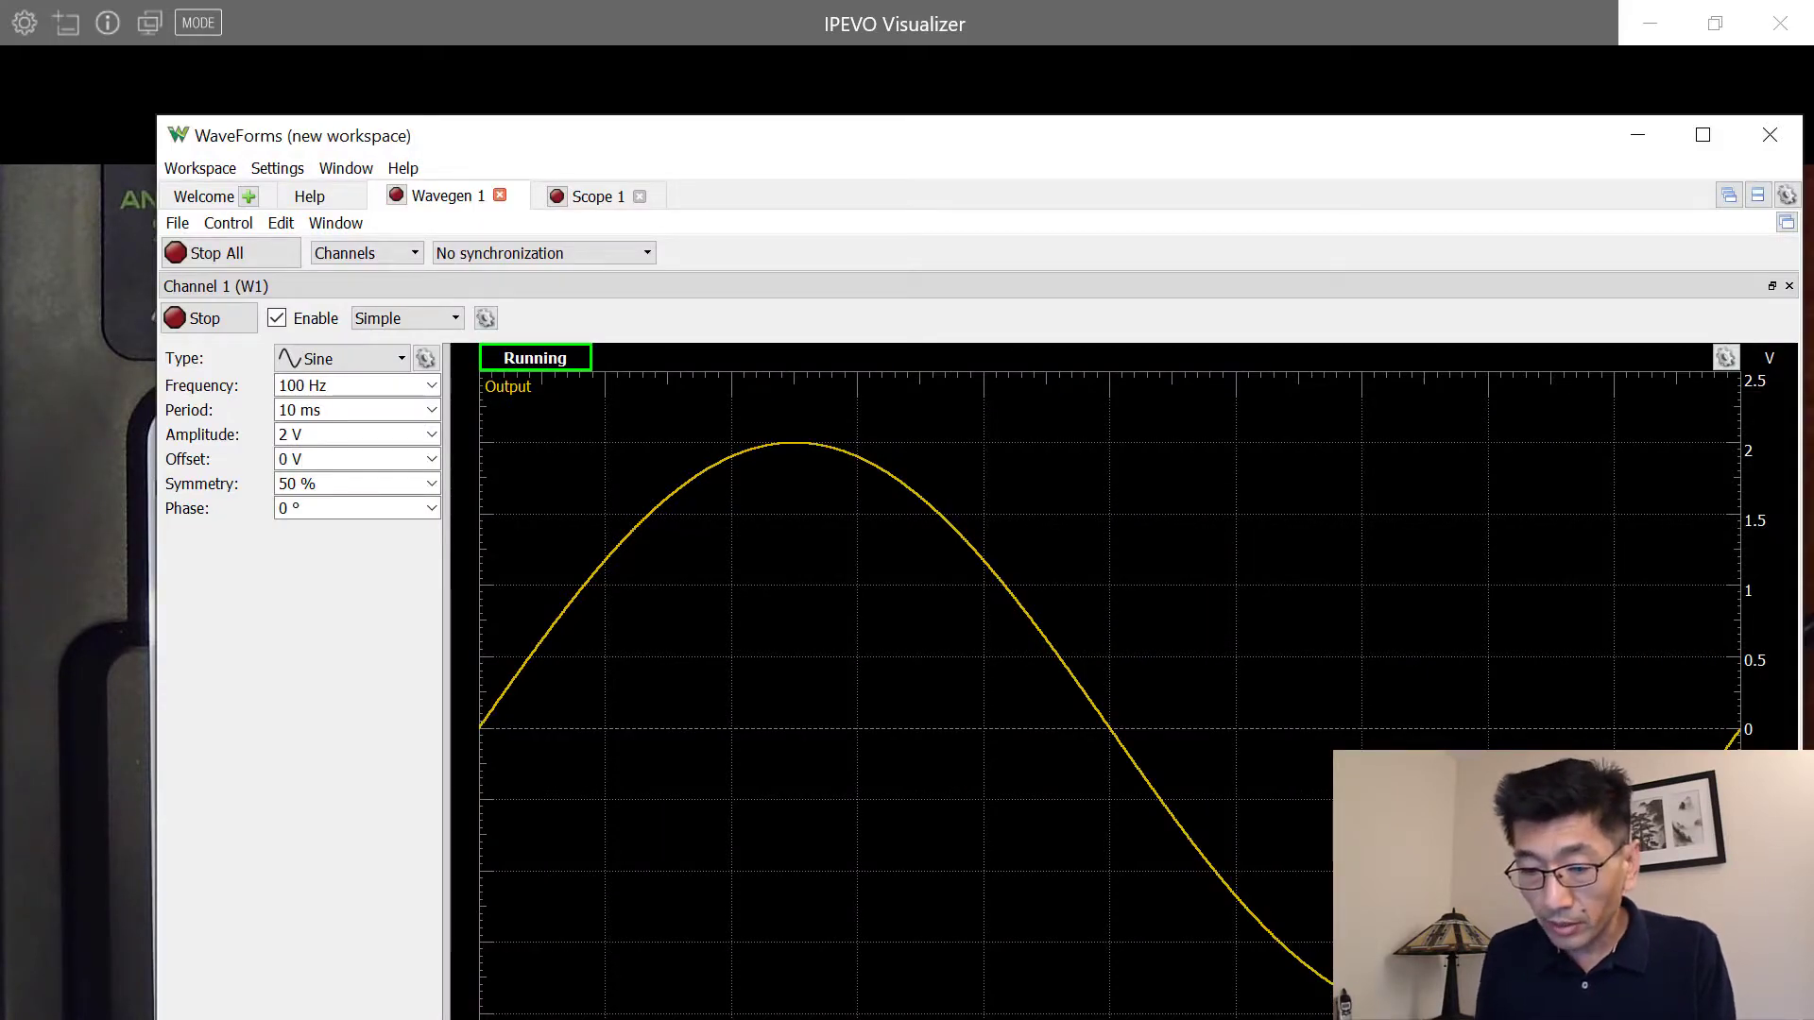
click(300, 459)
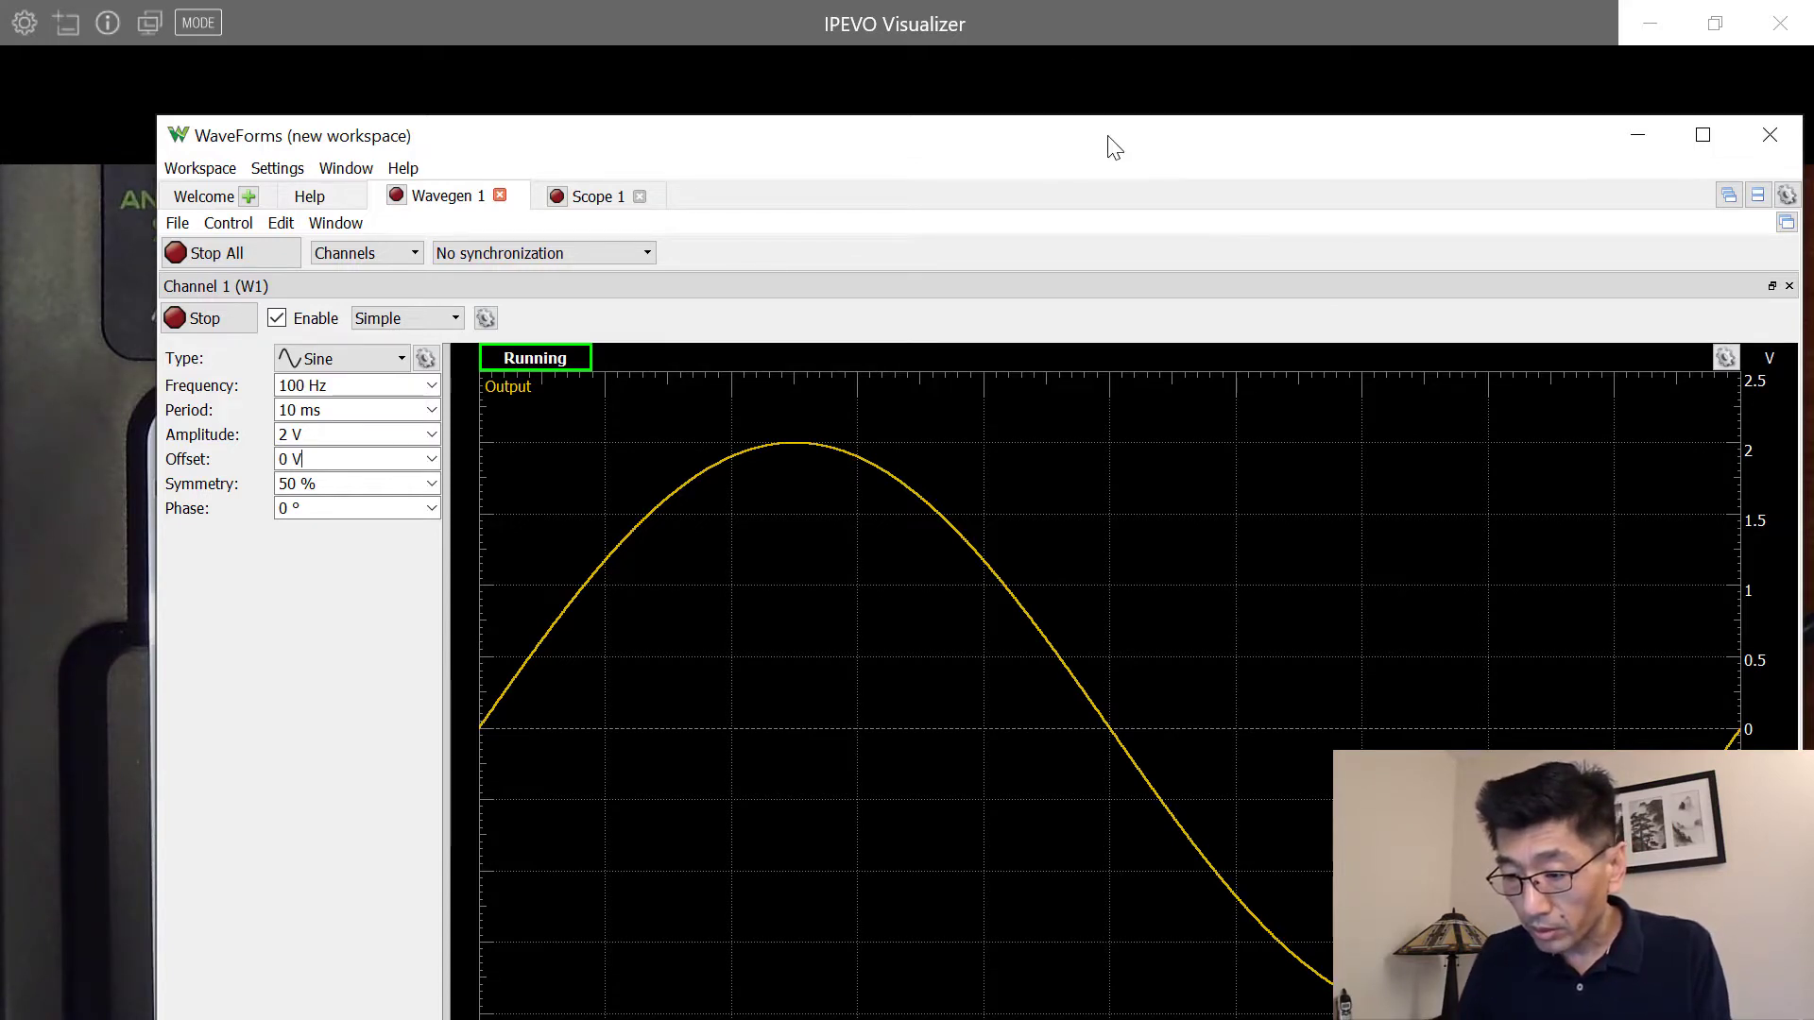
drag(1109, 145, 918, 38)
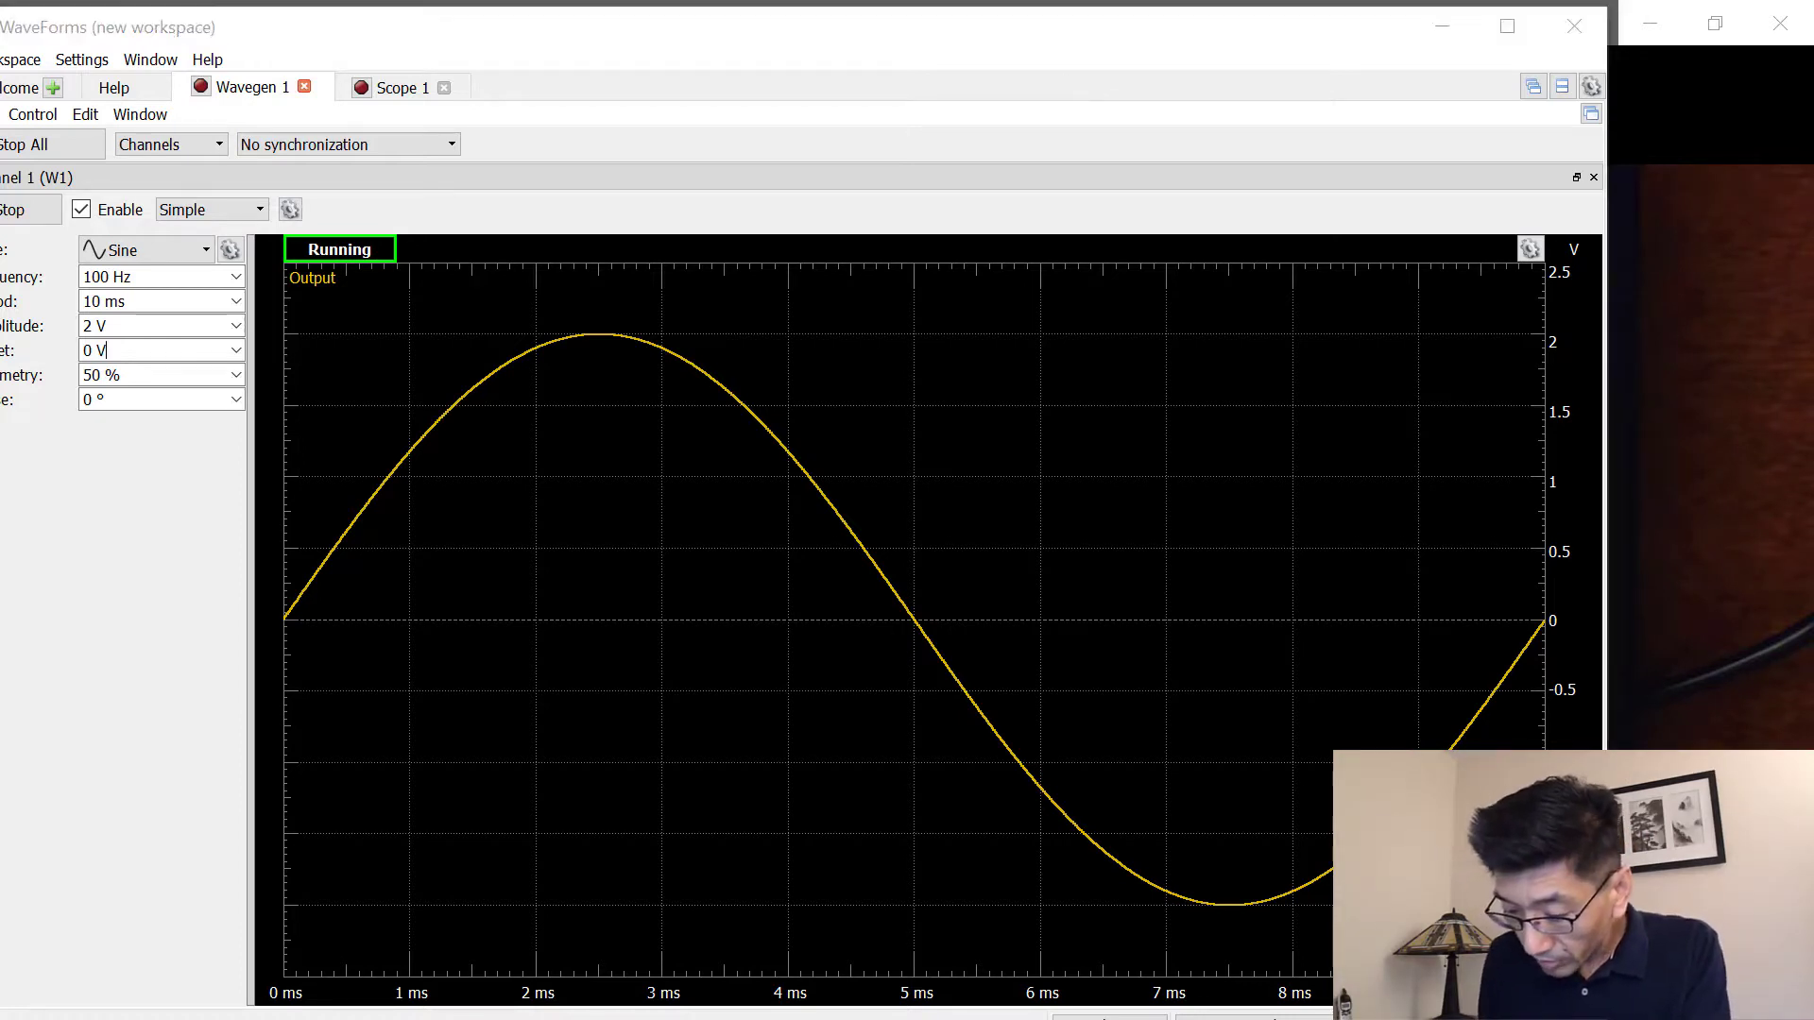
key(alt+Tab)
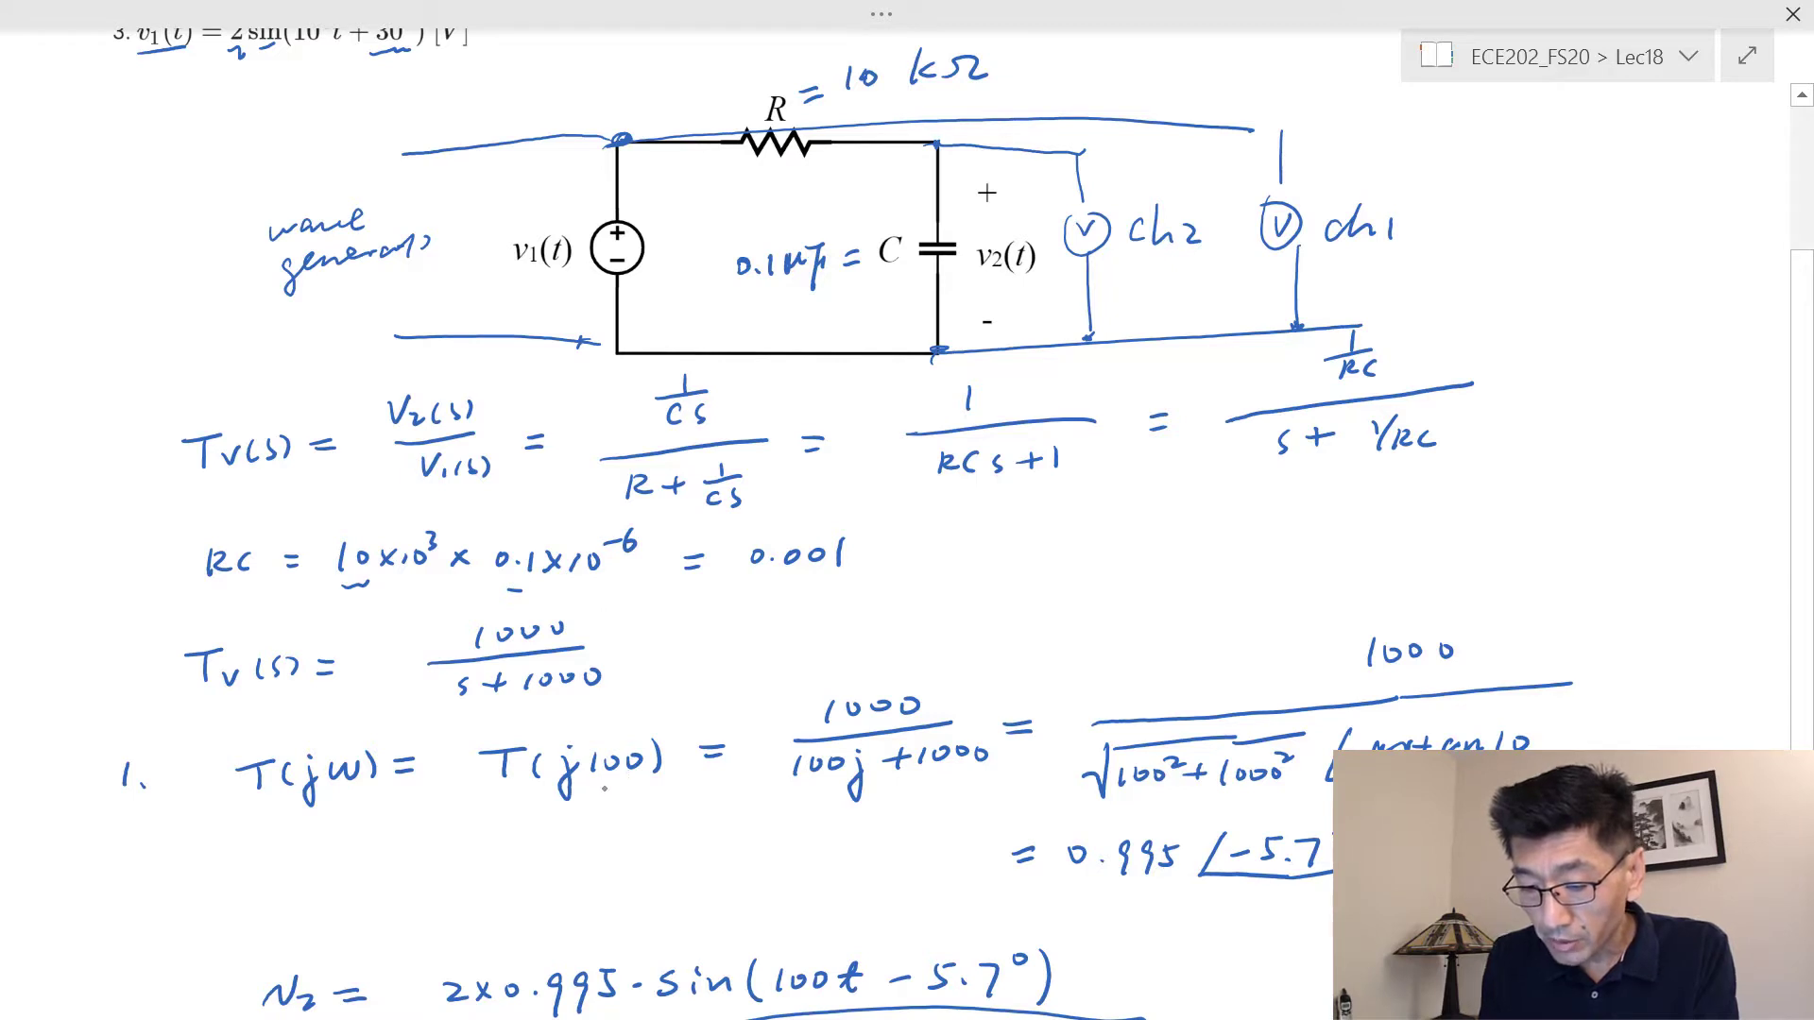
- Underline 100 in T(j100) and write 100×2π = 628 rad in the margin
drag(591, 797, 638, 797)
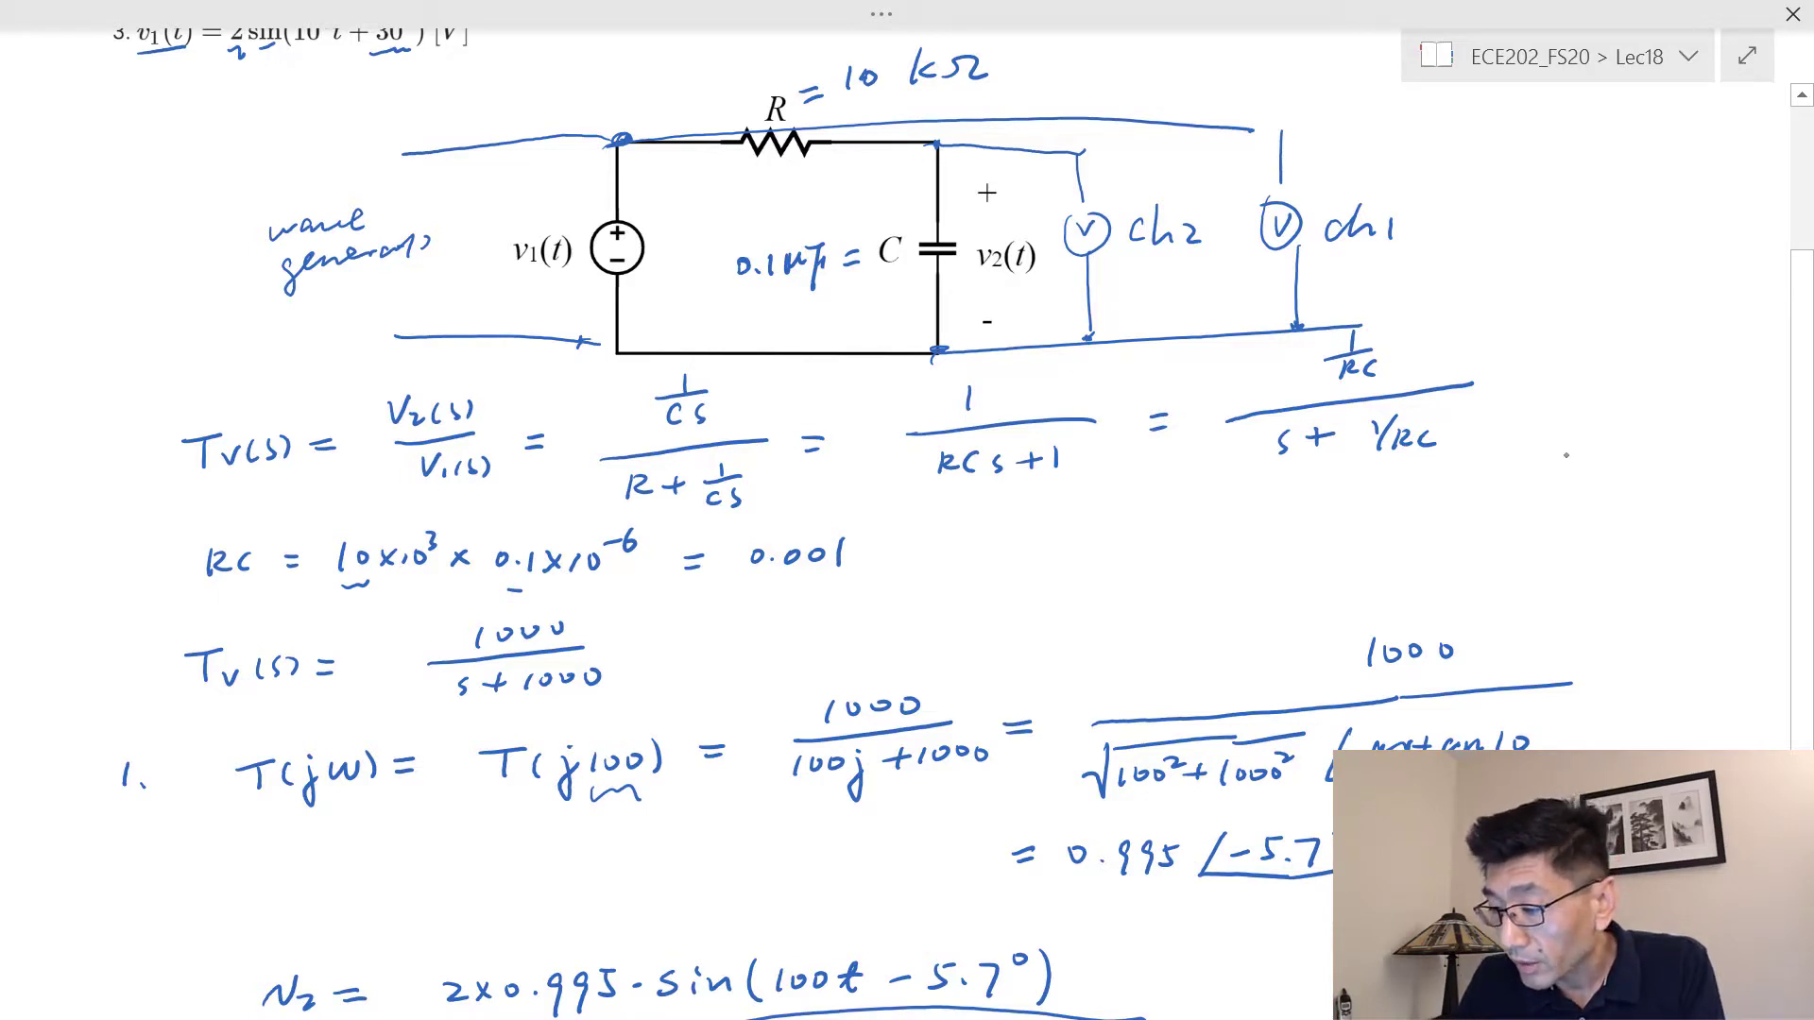
drag(1564, 437, 1684, 446)
mouse_move(1607, 495)
mouse_down()
mouse_move(1640, 521)
mouse_move(1650, 497)
mouse_move(1732, 493)
mouse_move(1745, 463)
mouse_move(1706, 450)
mouse_up()
click(1705, 442)
mouse_move(1736, 421)
mouse_down()
mouse_move(1731, 440)
mouse_move(1730, 423)
mouse_up()
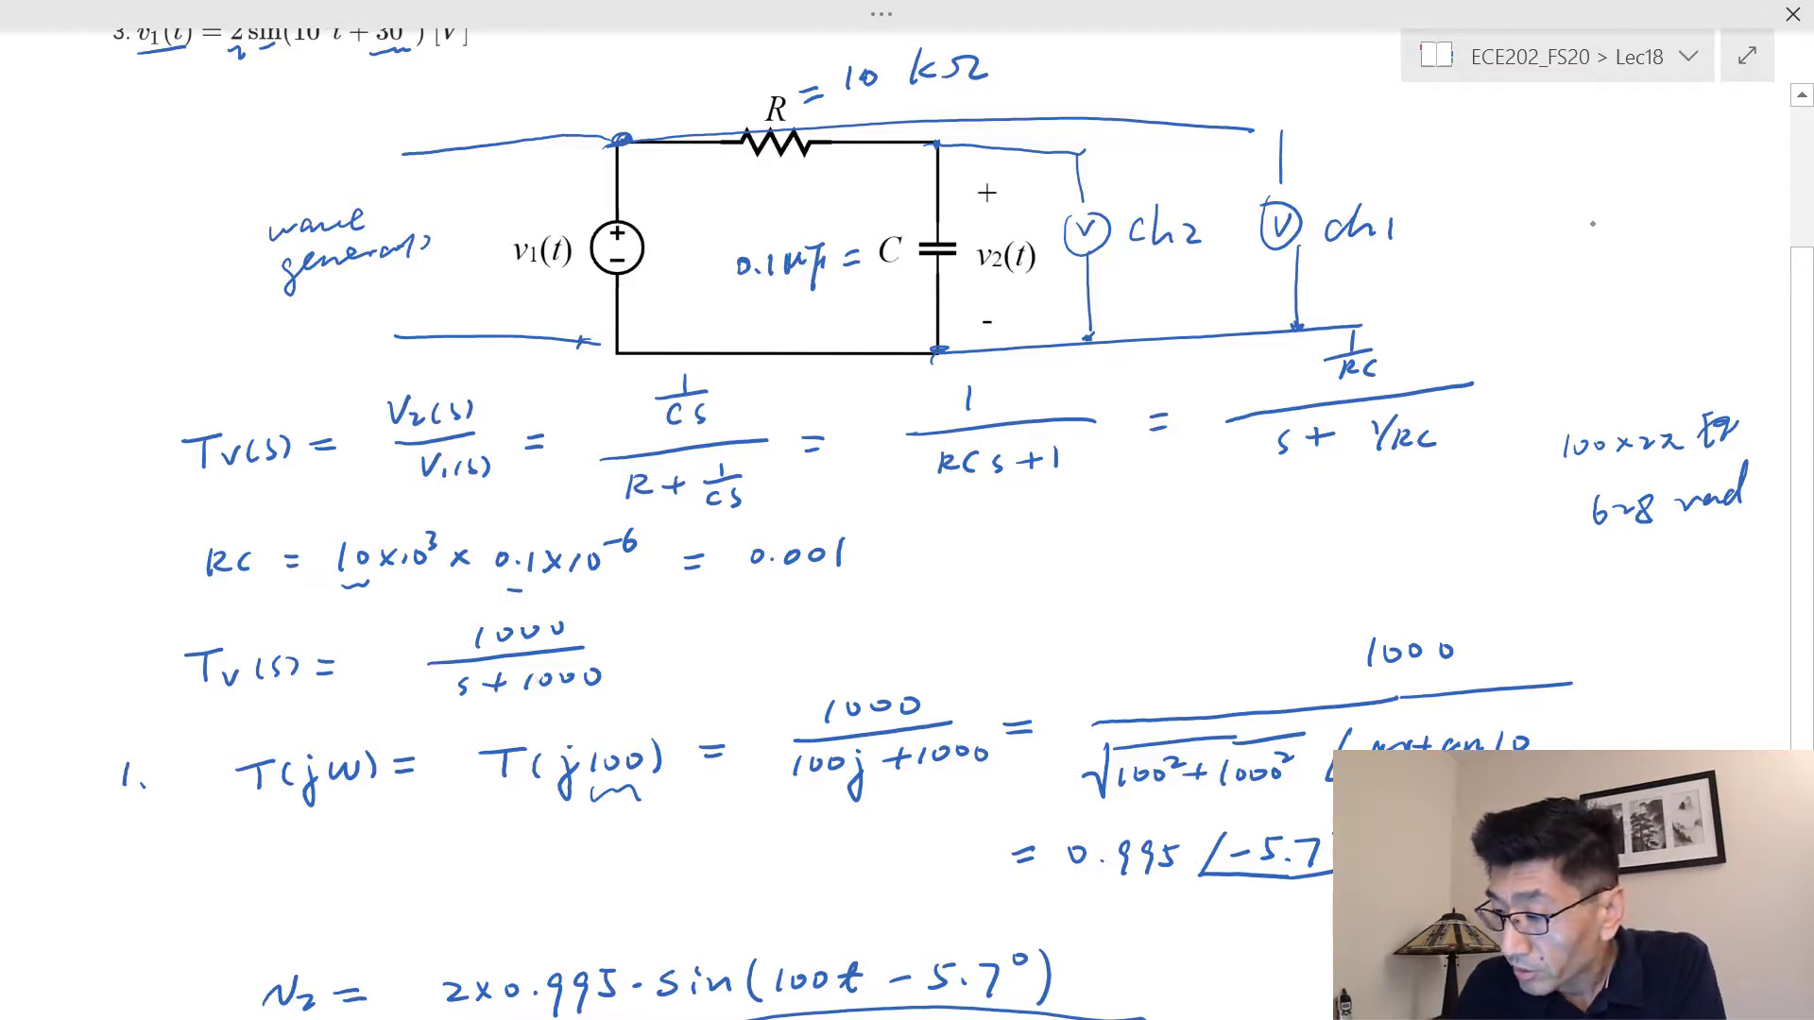
- Write 100/2π = 15.9 at the upper right of the page
mouse_move(1591, 197)
mouse_down()
mouse_move(1588, 222)
mouse_move(1634, 204)
mouse_move(1655, 221)
mouse_up()
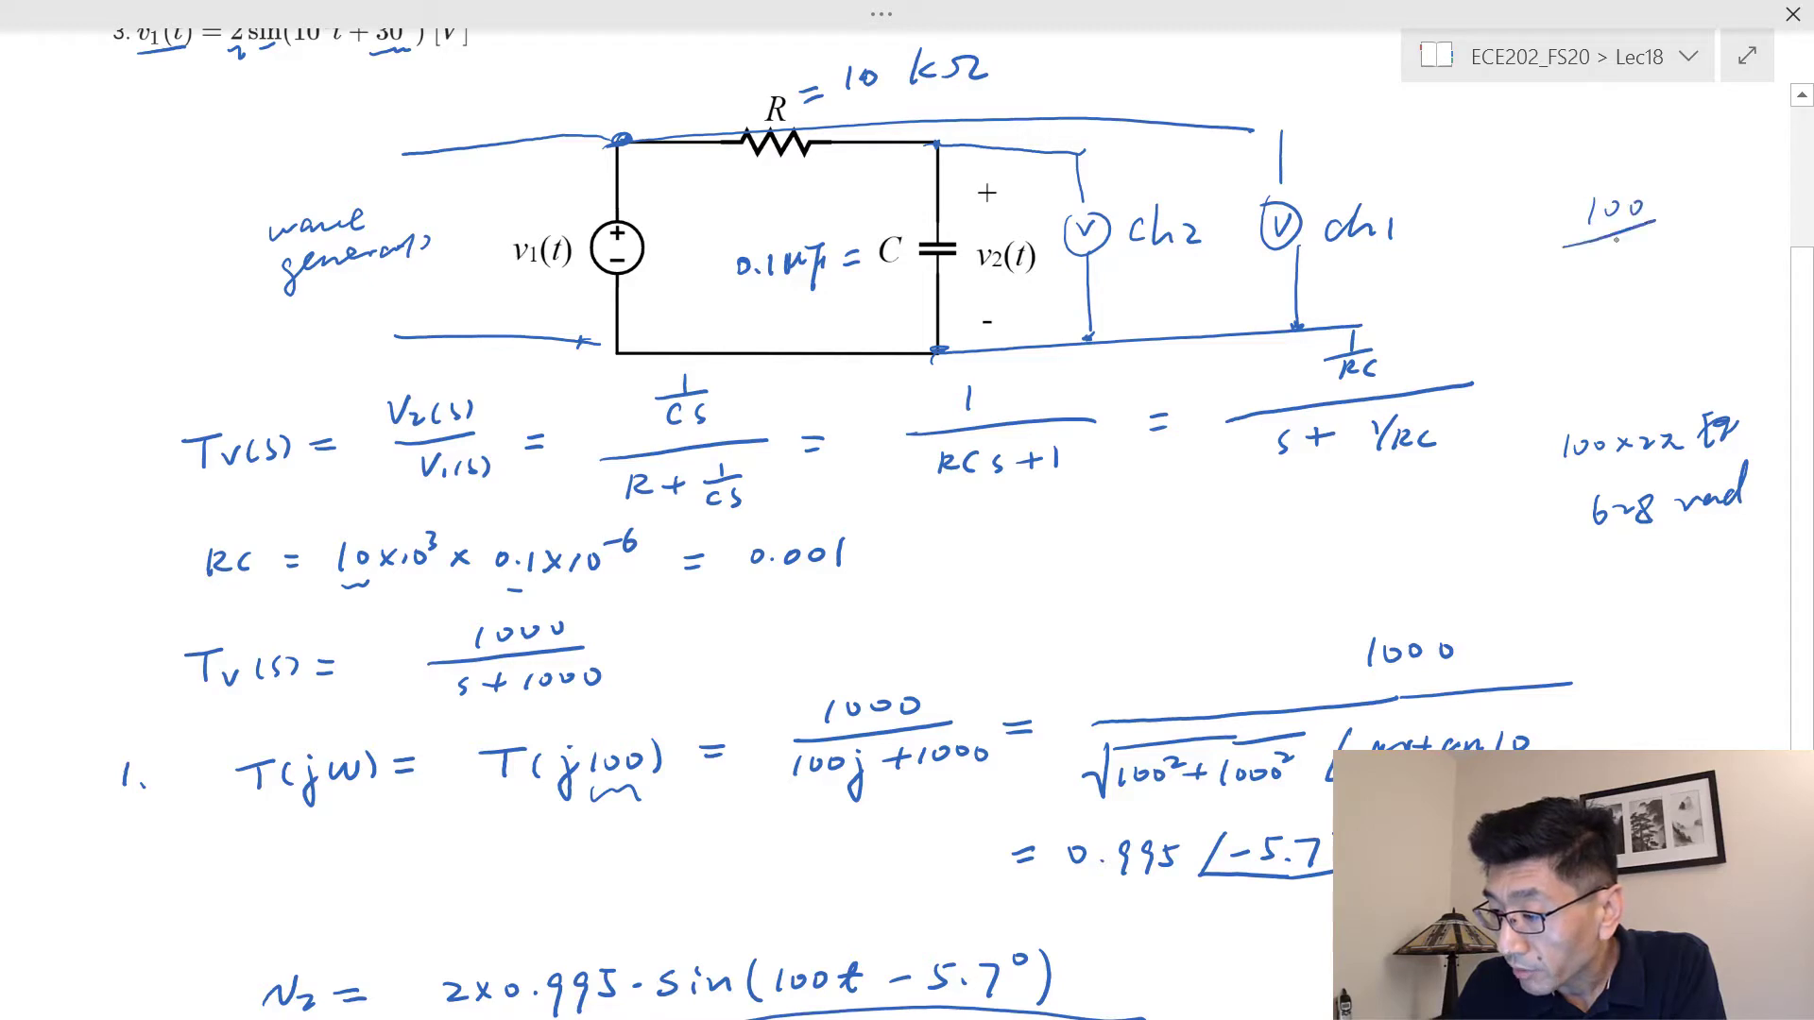
drag(1575, 266, 1627, 270)
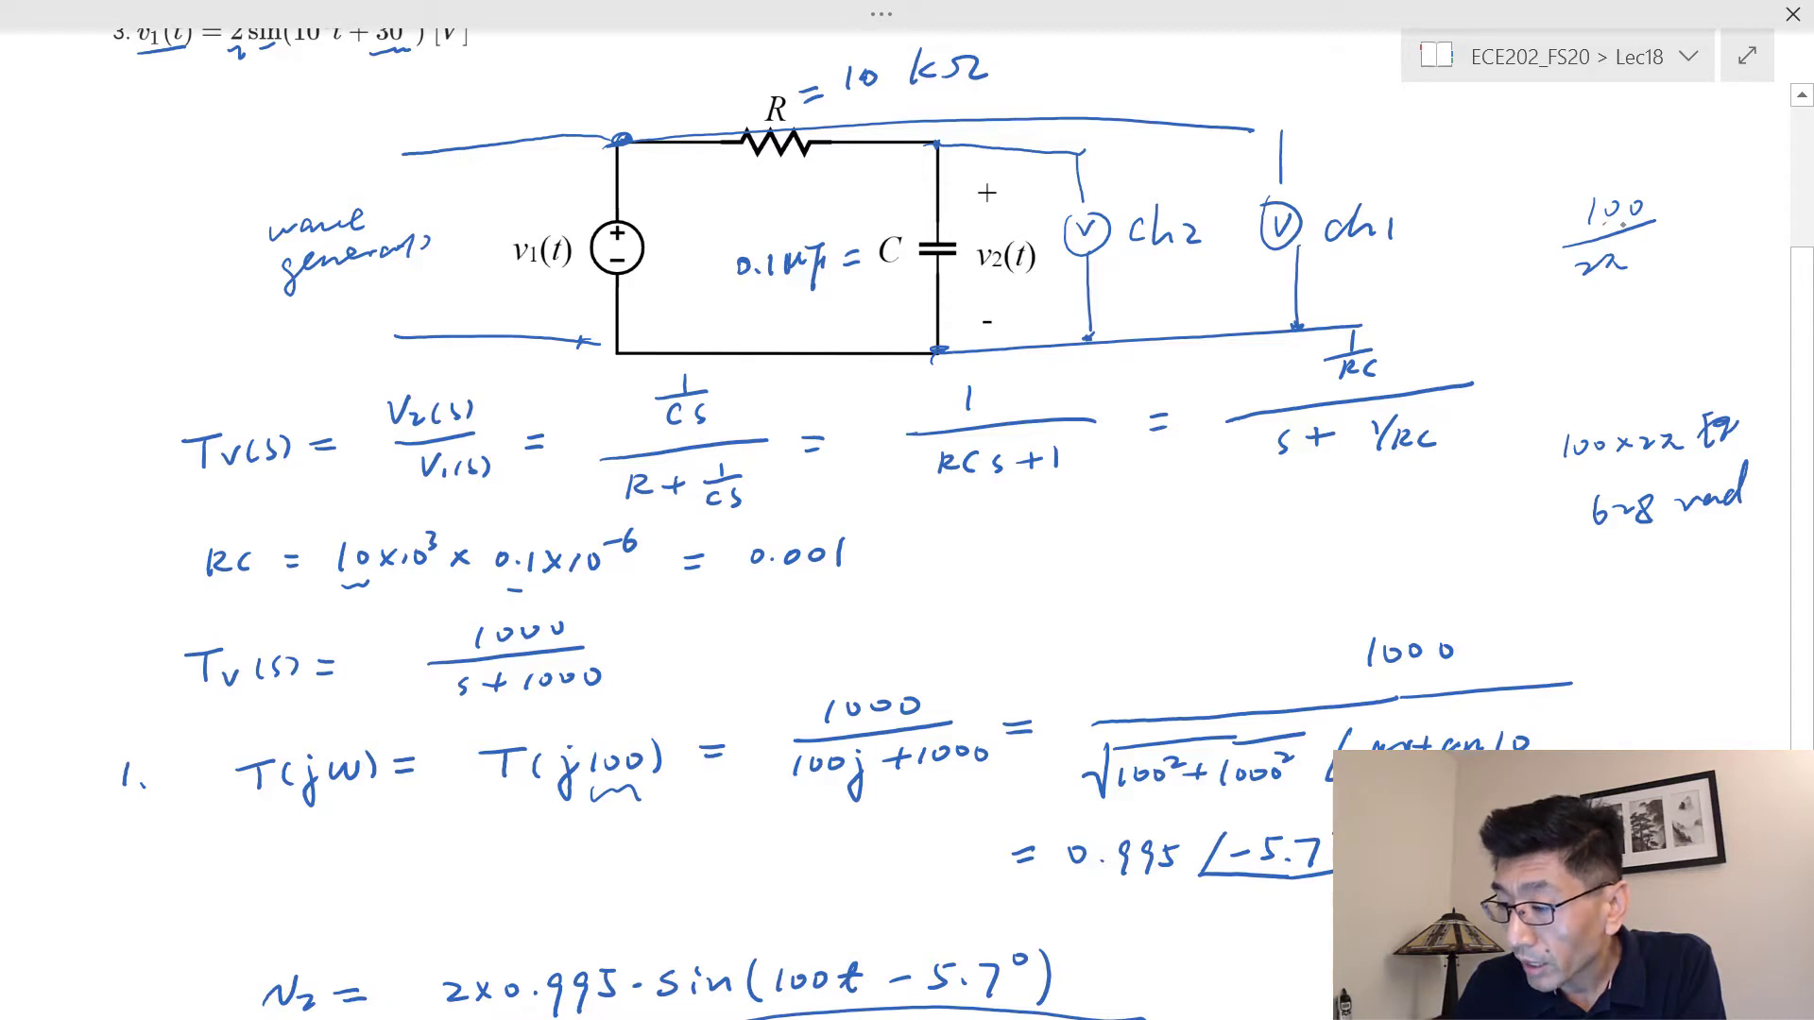
mouse_move(1666, 228)
mouse_down()
mouse_move(1736, 220)
mouse_move(1735, 248)
mouse_move(1742, 216)
mouse_move(1698, 301)
mouse_move(1747, 301)
mouse_up()
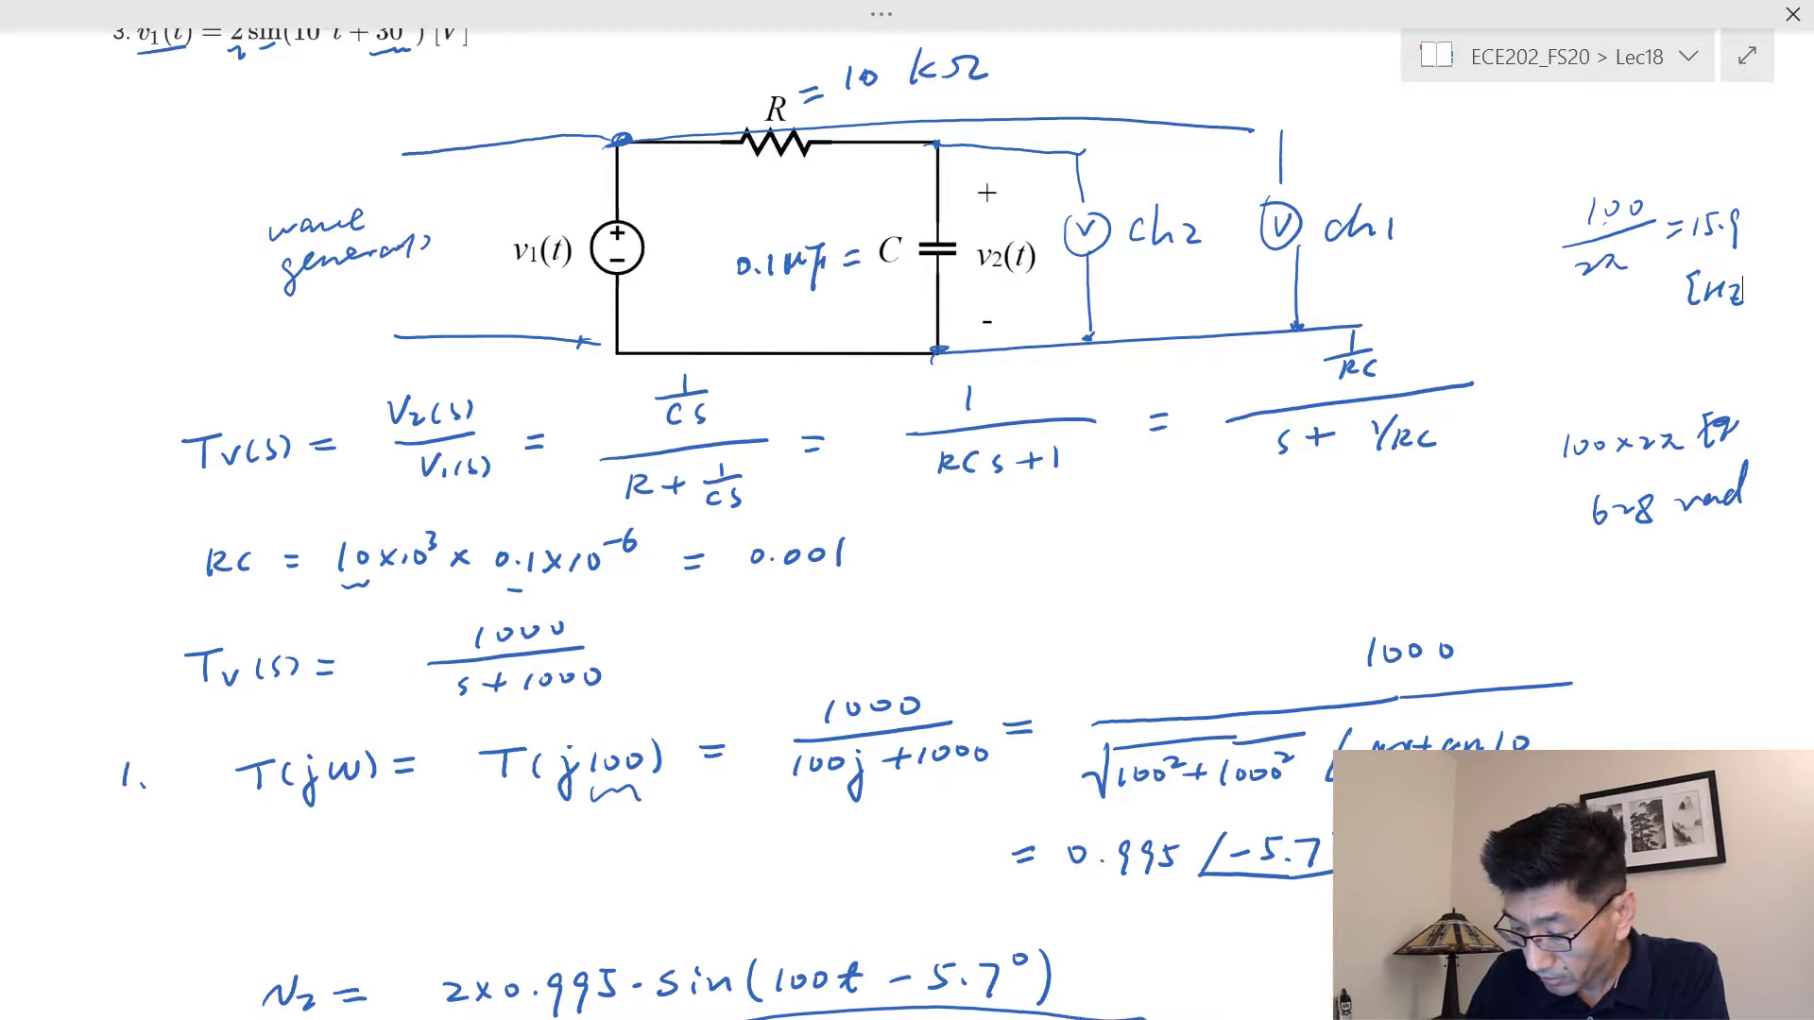
- Change the Wavegen frequency from 100 Hz to 15.9 Hz
key(alt+Tab)
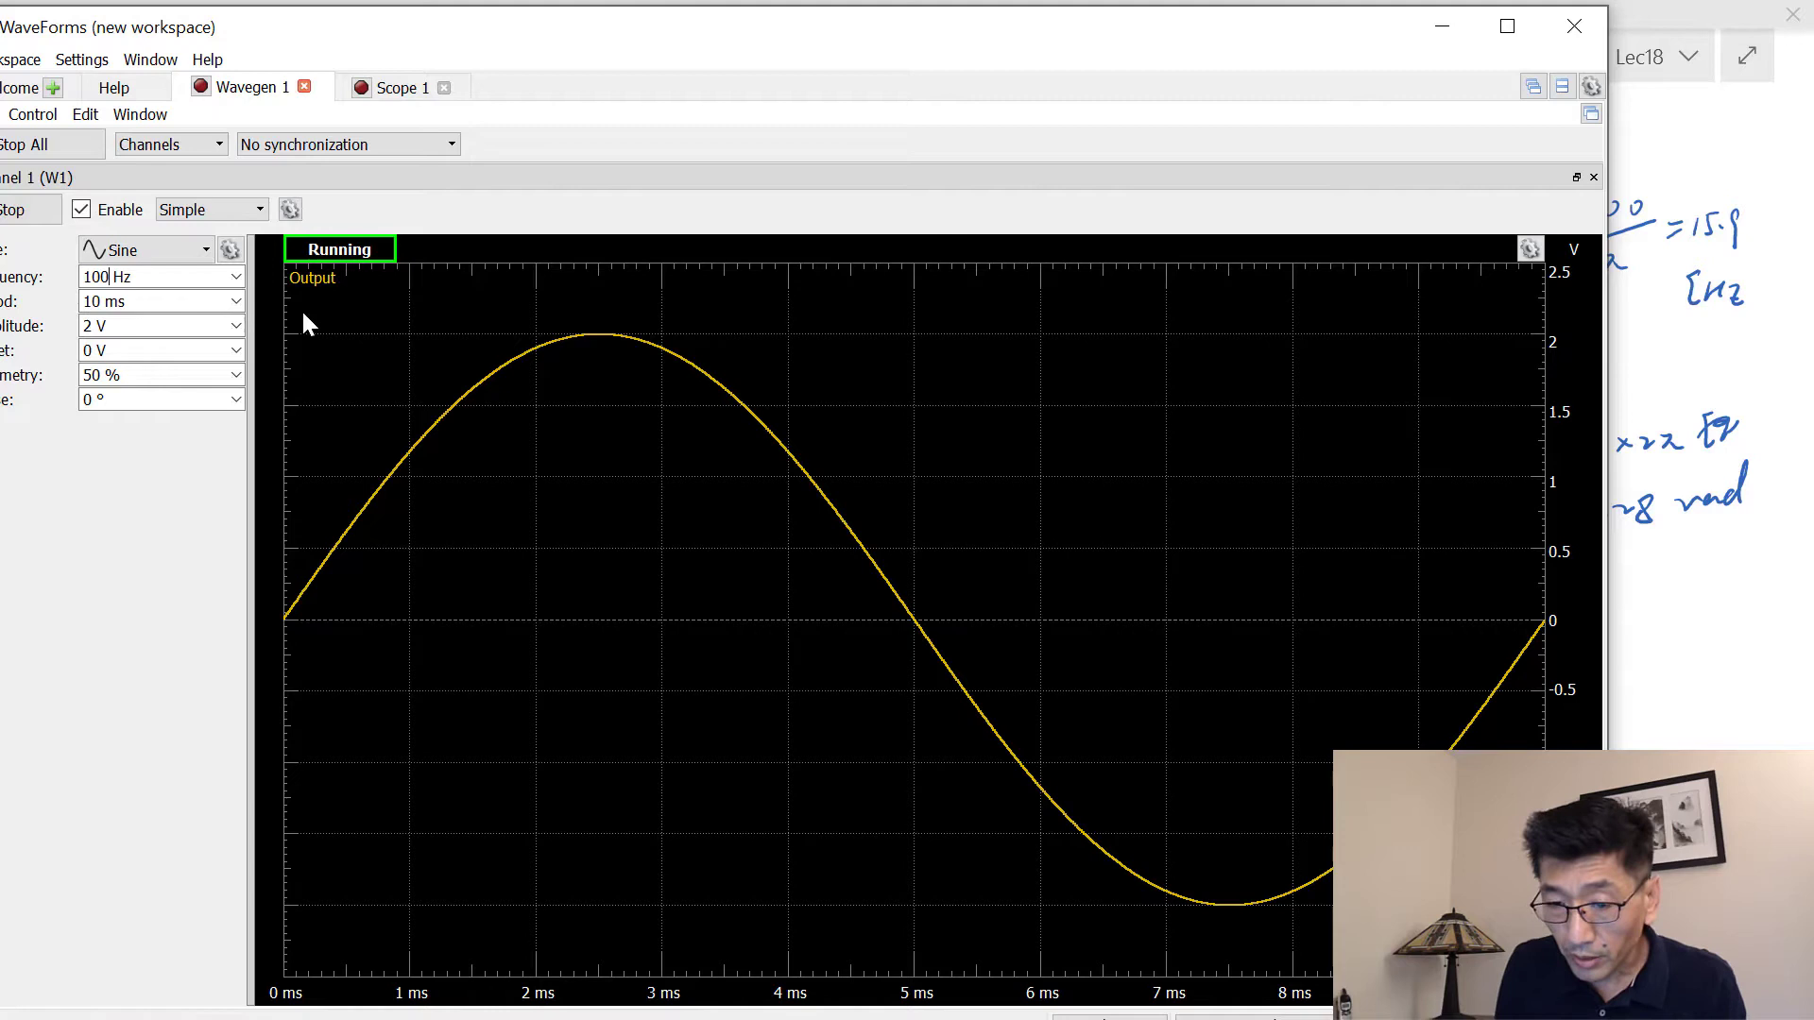
key(BackSpace)
key(BackSpace)
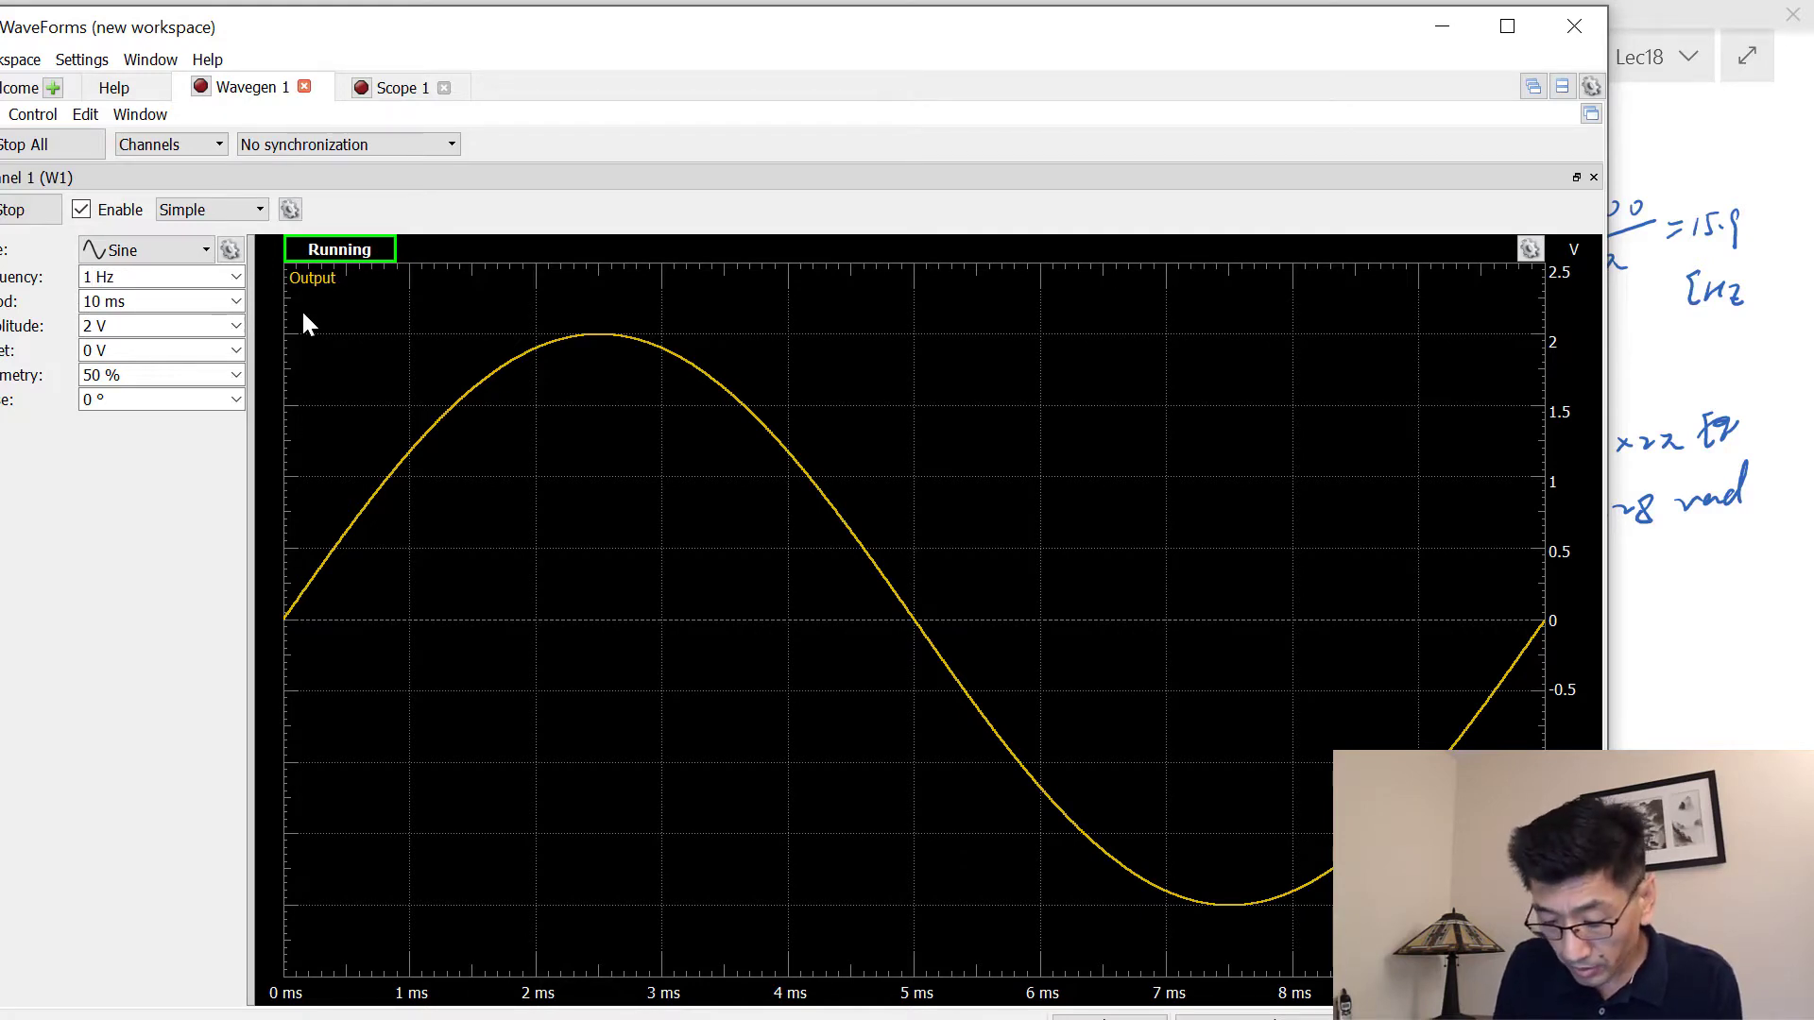
text(5.9)
key(Return)
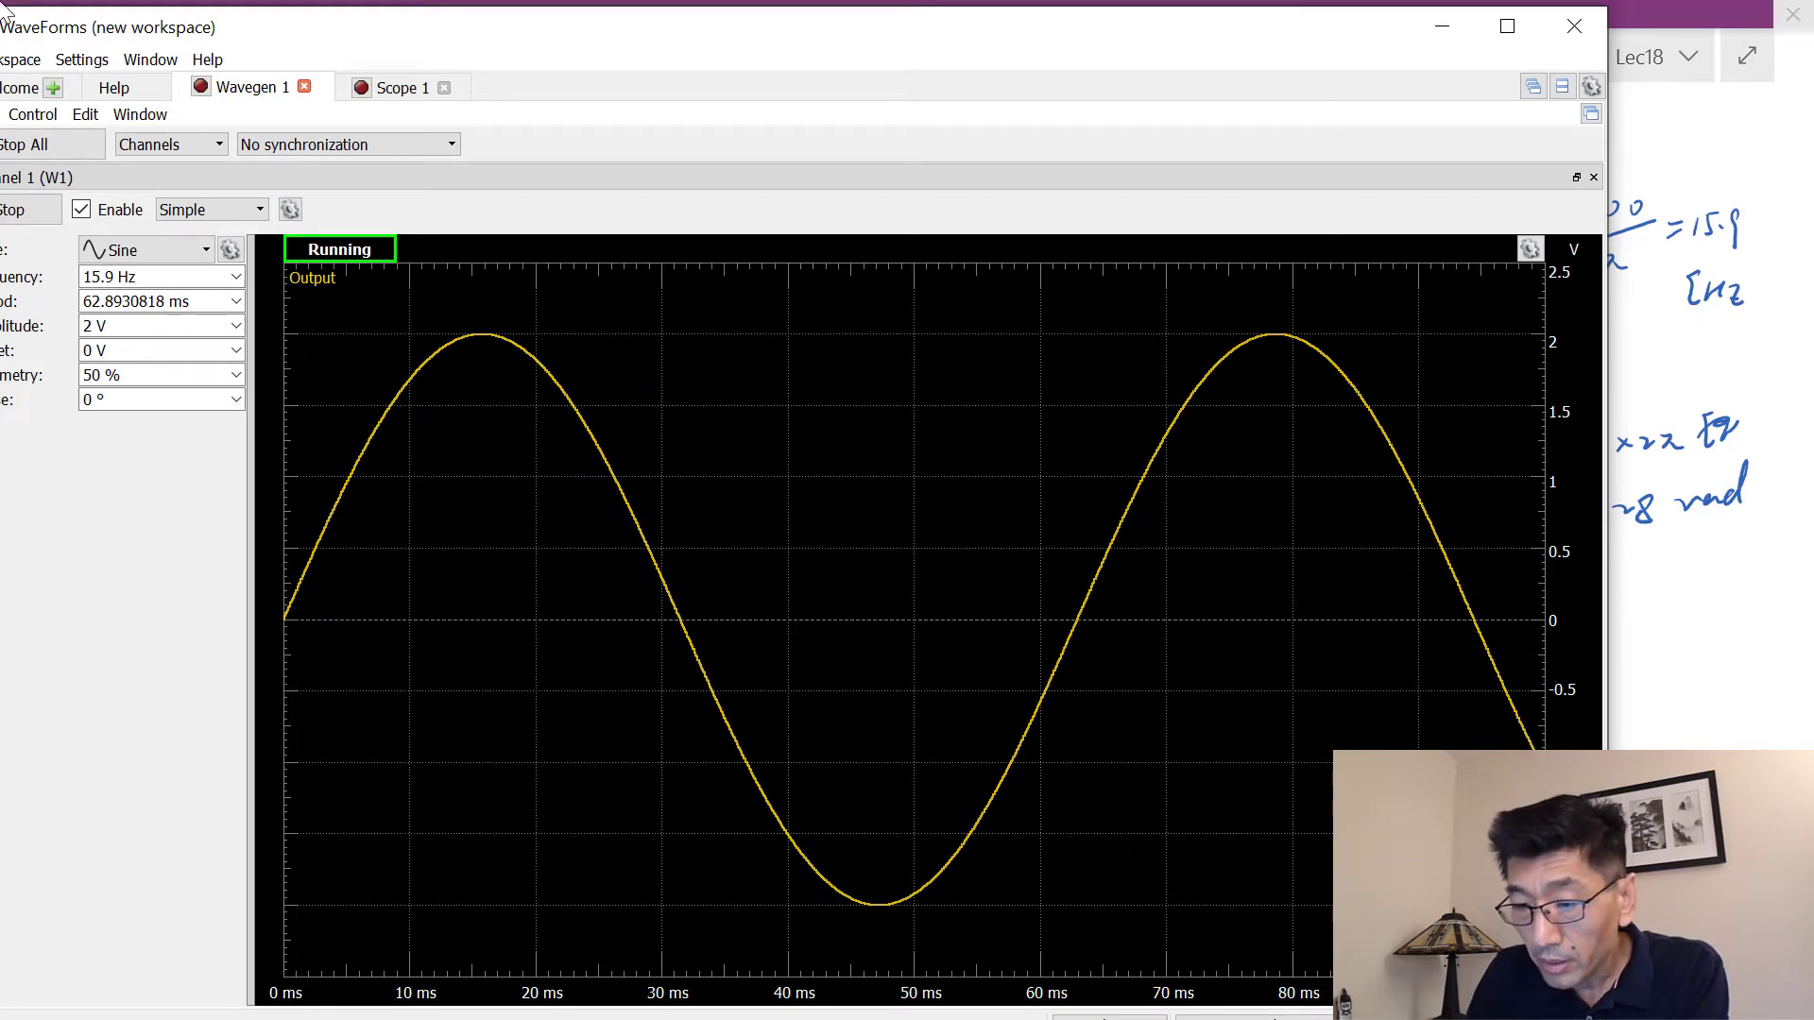
drag(720, 42, 738, 43)
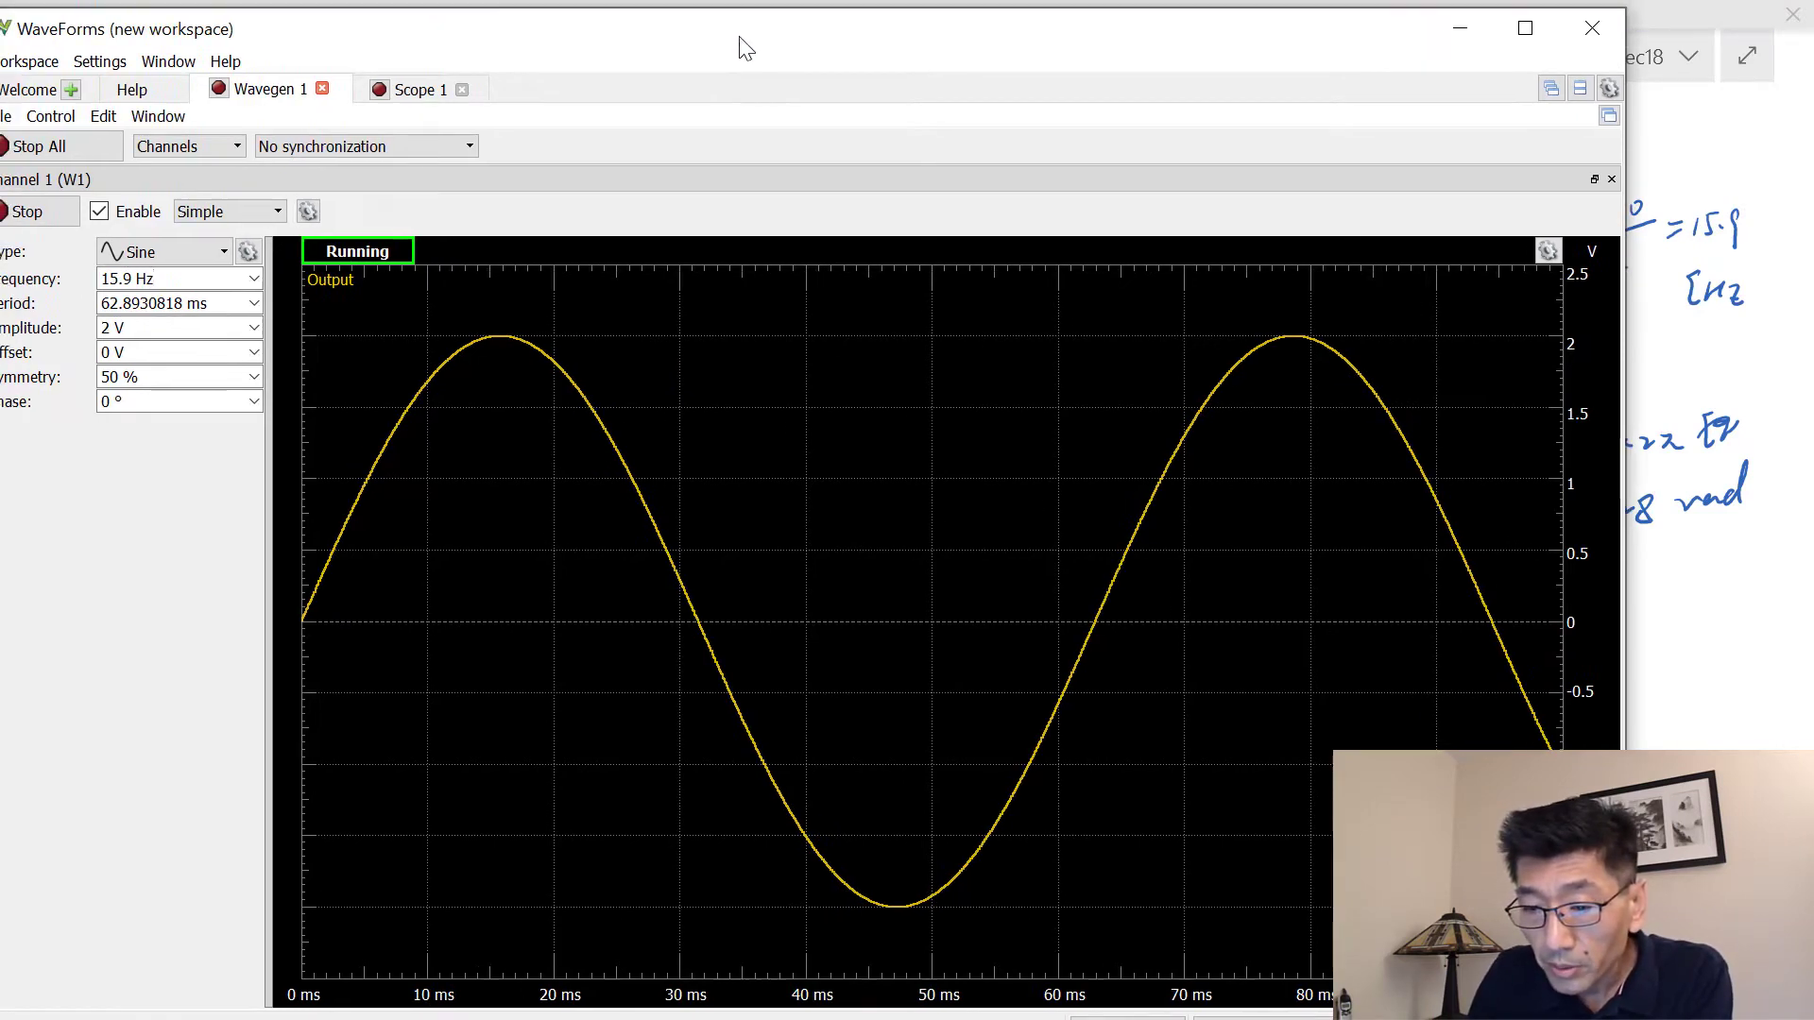
- In the scope, set the time base to 20 ms/div and position to 5 ms, then 0 s
click(422, 95)
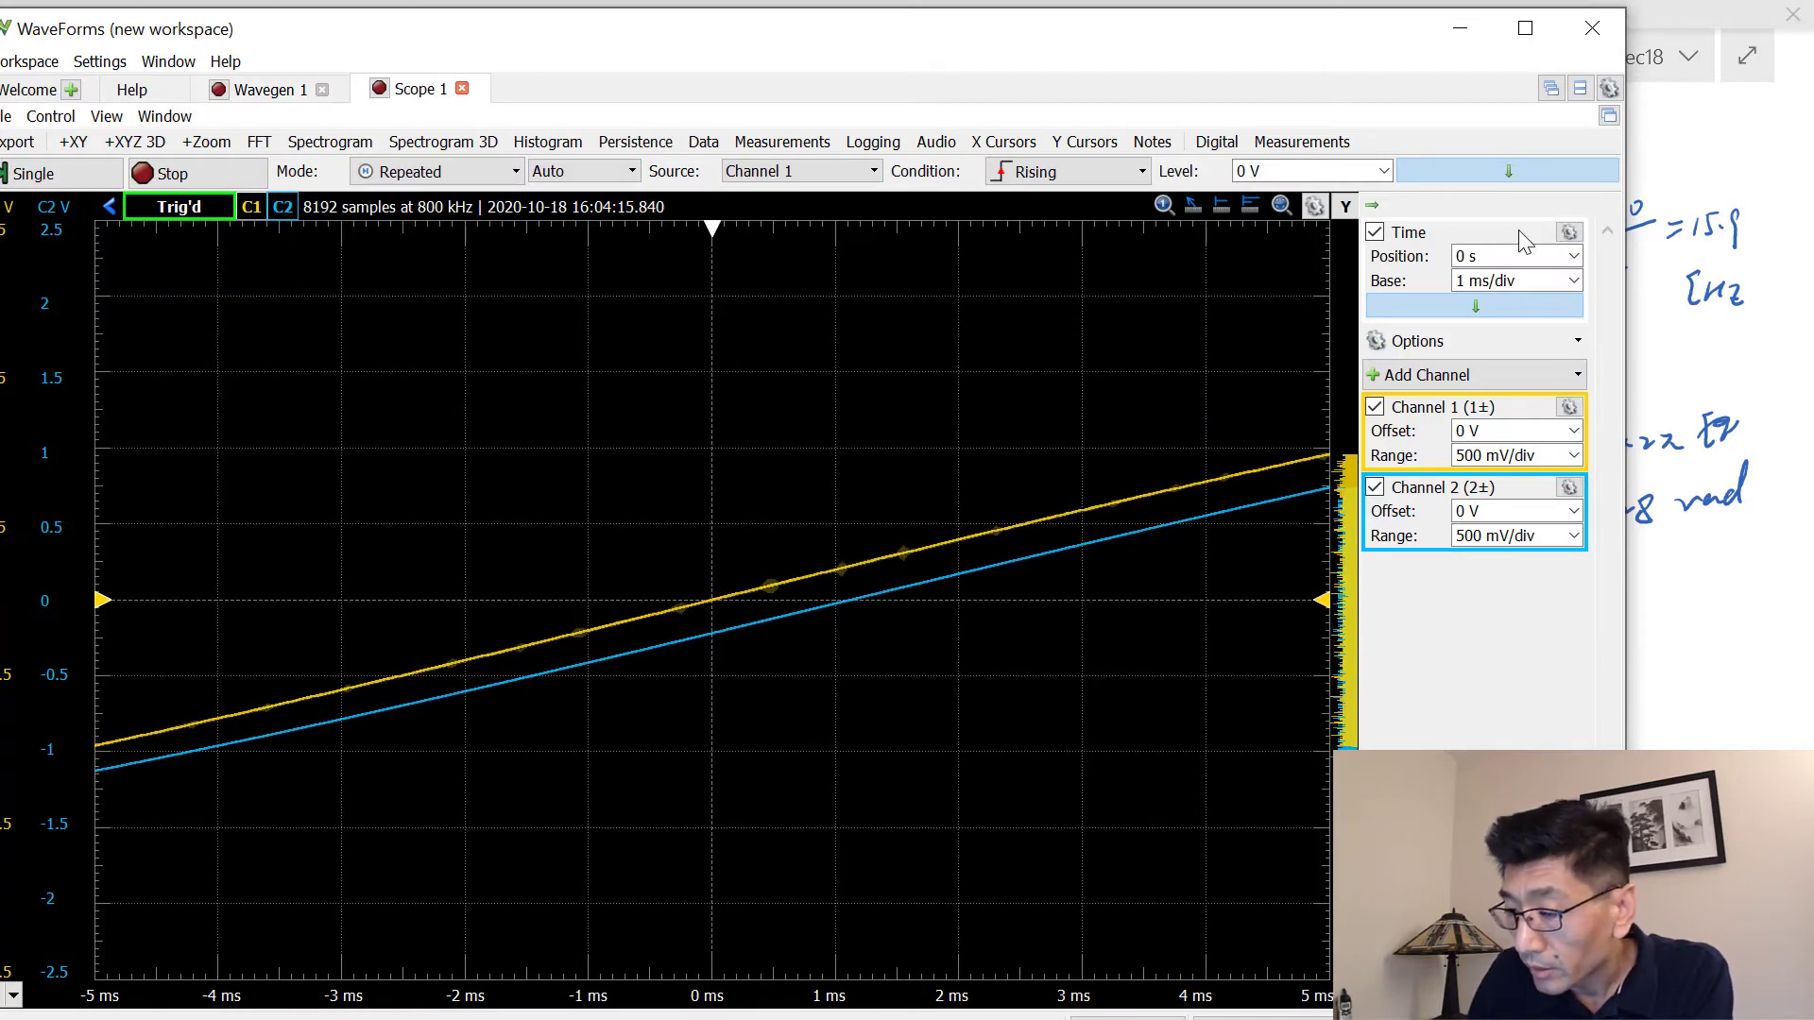
click(1573, 280)
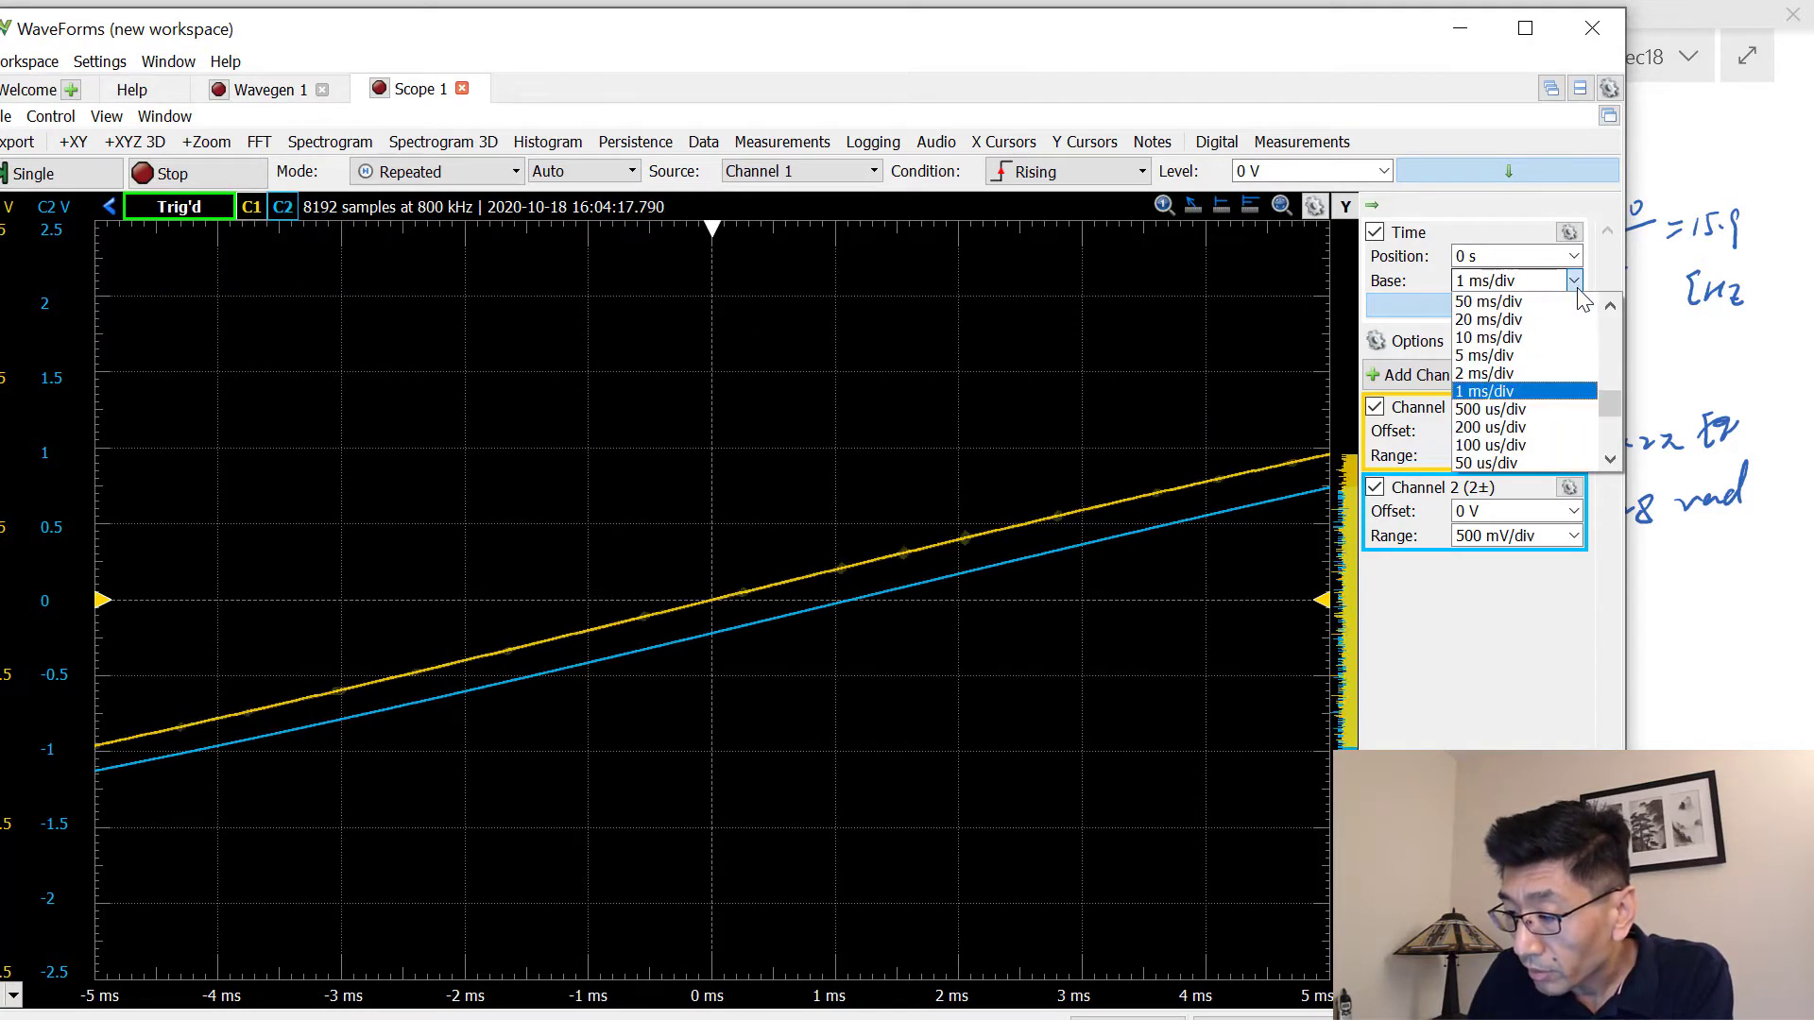
click(1537, 322)
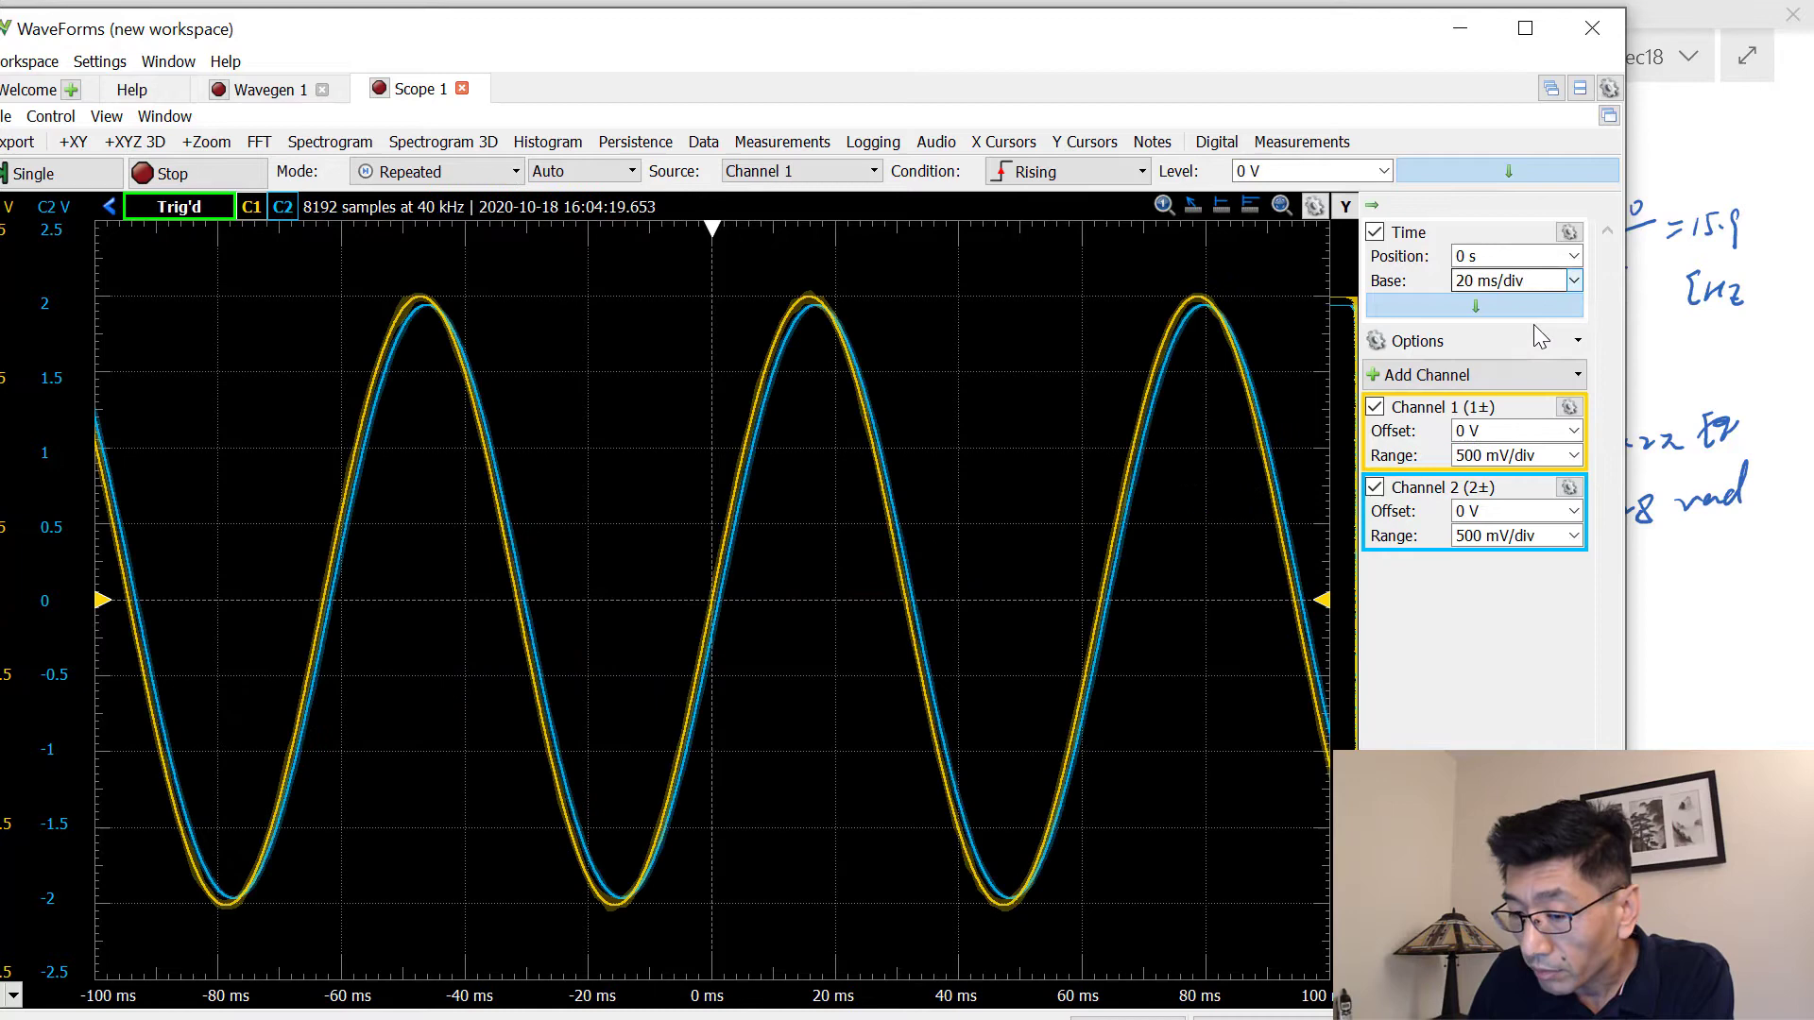
click(1574, 258)
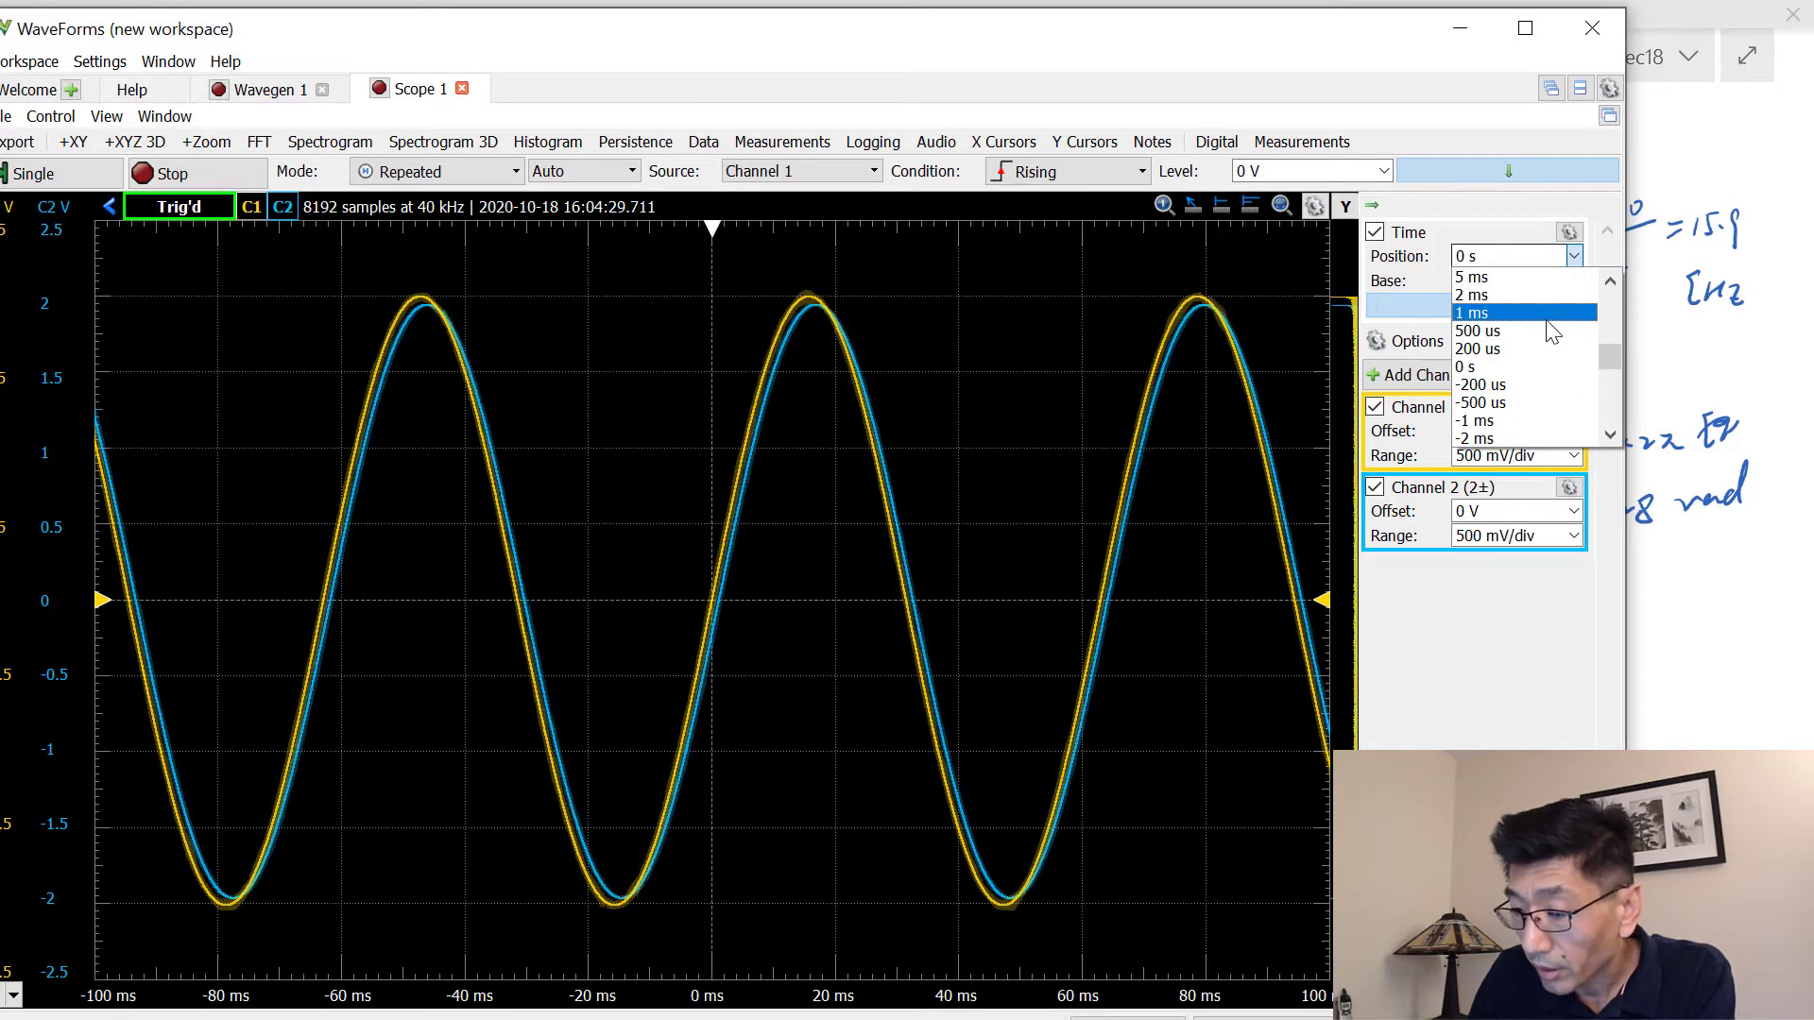
click(1552, 278)
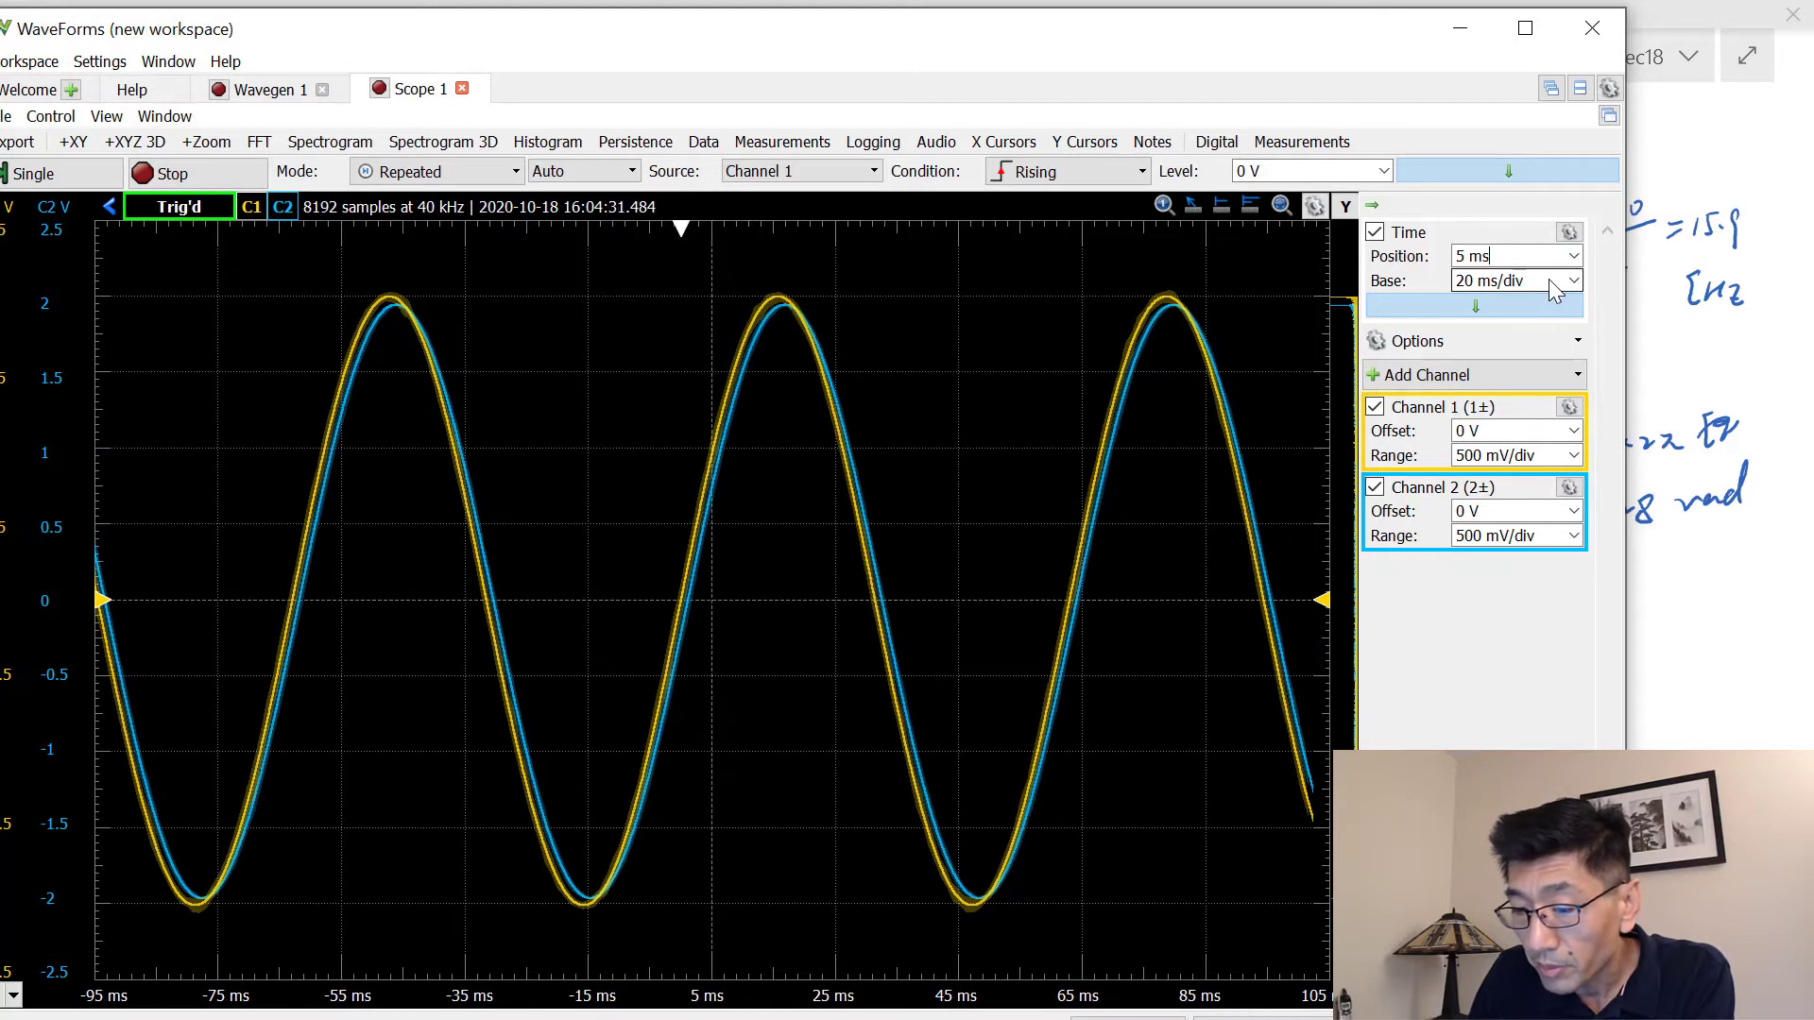
click(1549, 280)
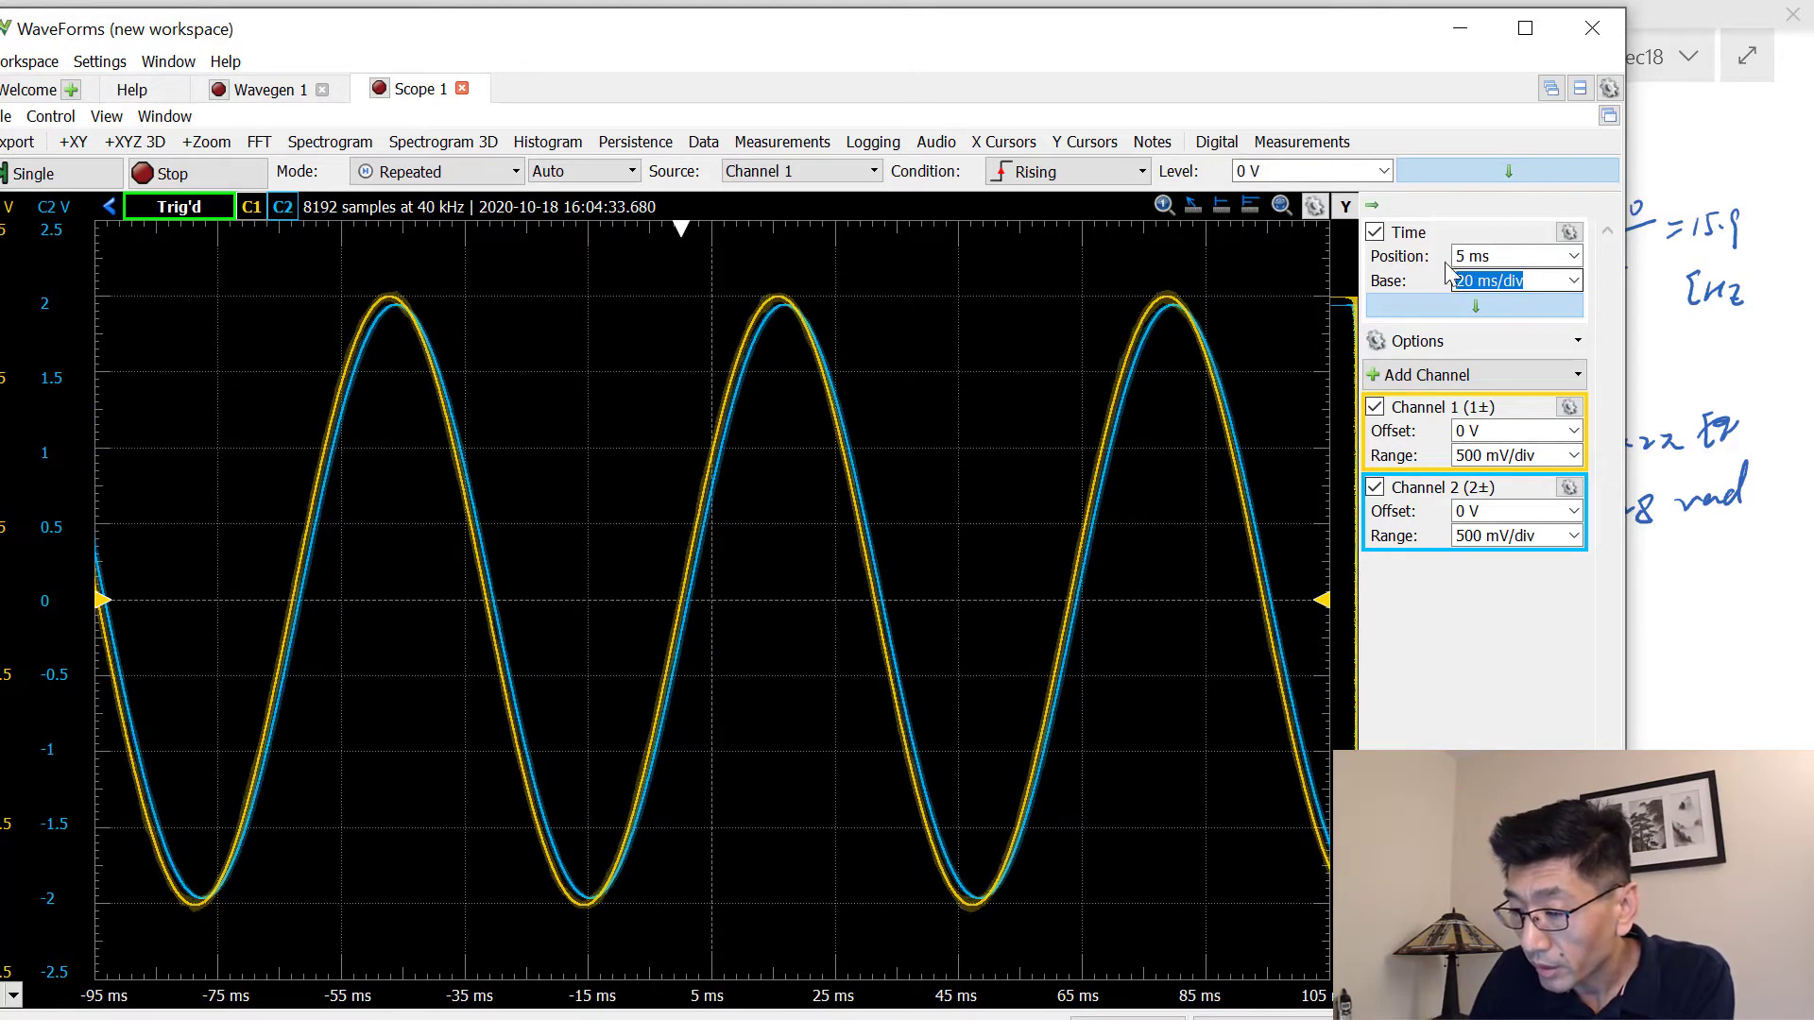
key(shift+Tab)
text(0)
key(Return)
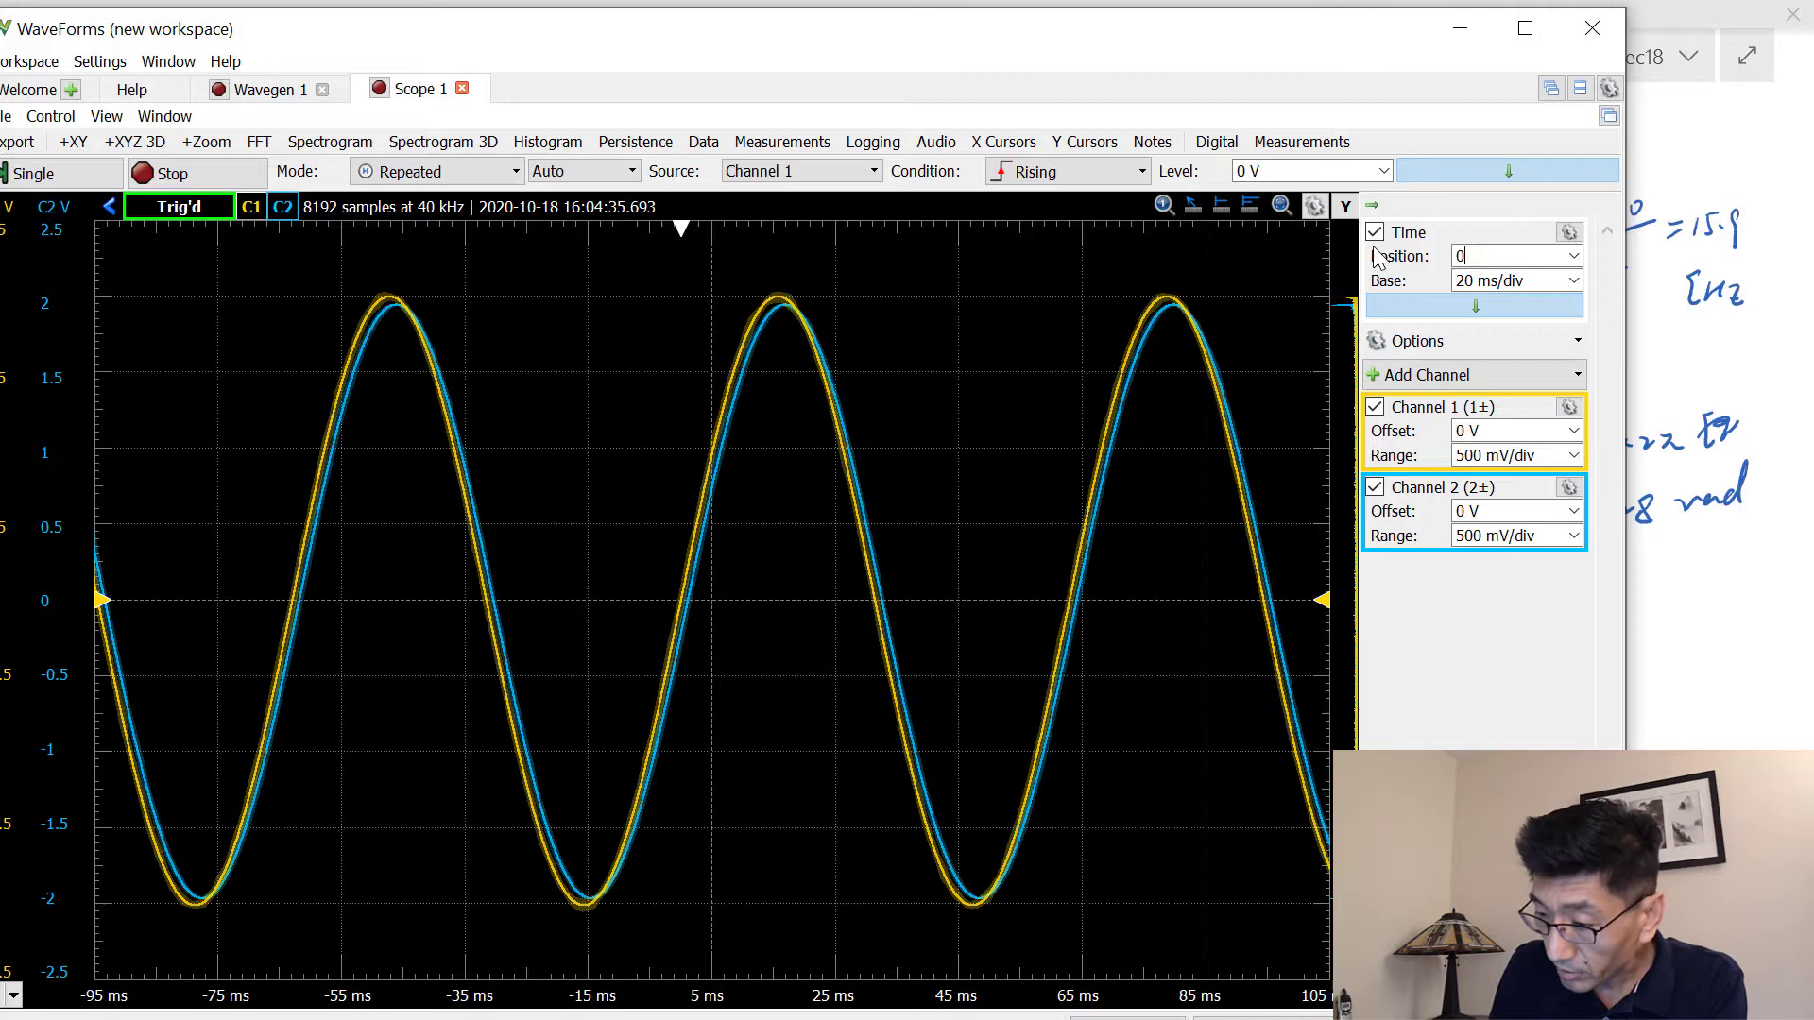
- Set the time base to 5 ms/div, then 10 ms/div, and open the Measurements panel
click(1574, 282)
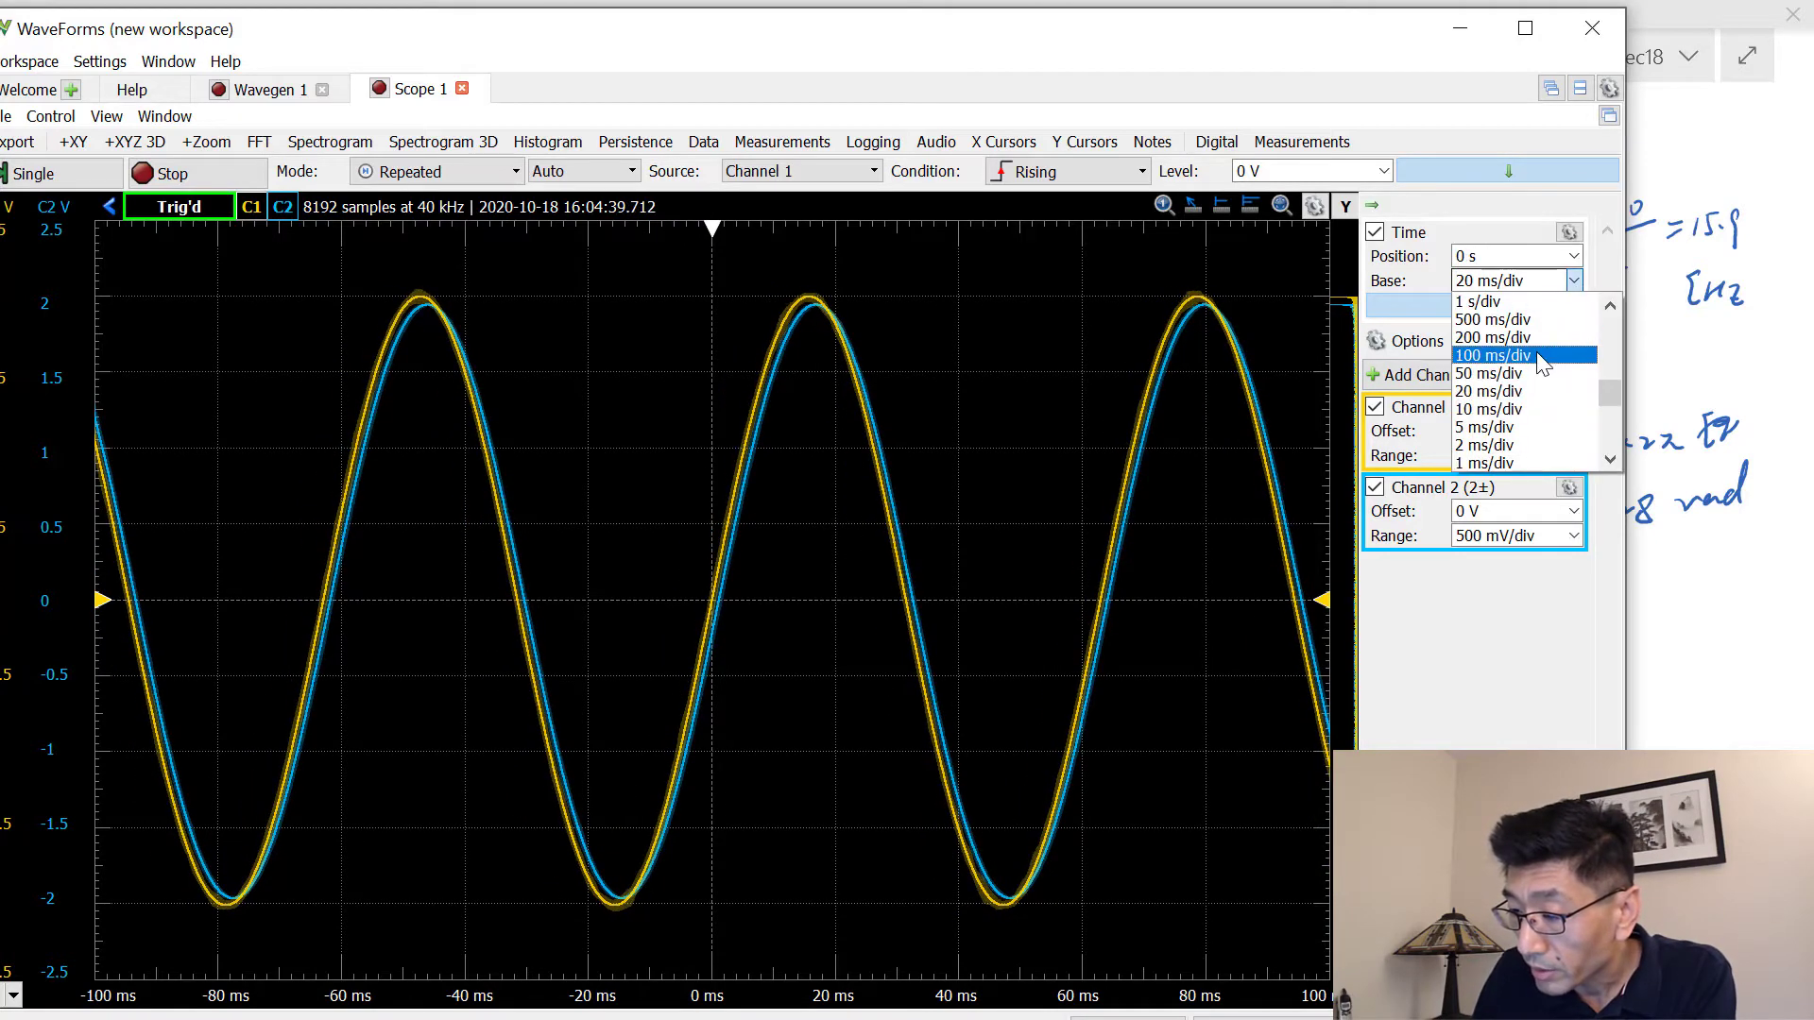
click(1510, 427)
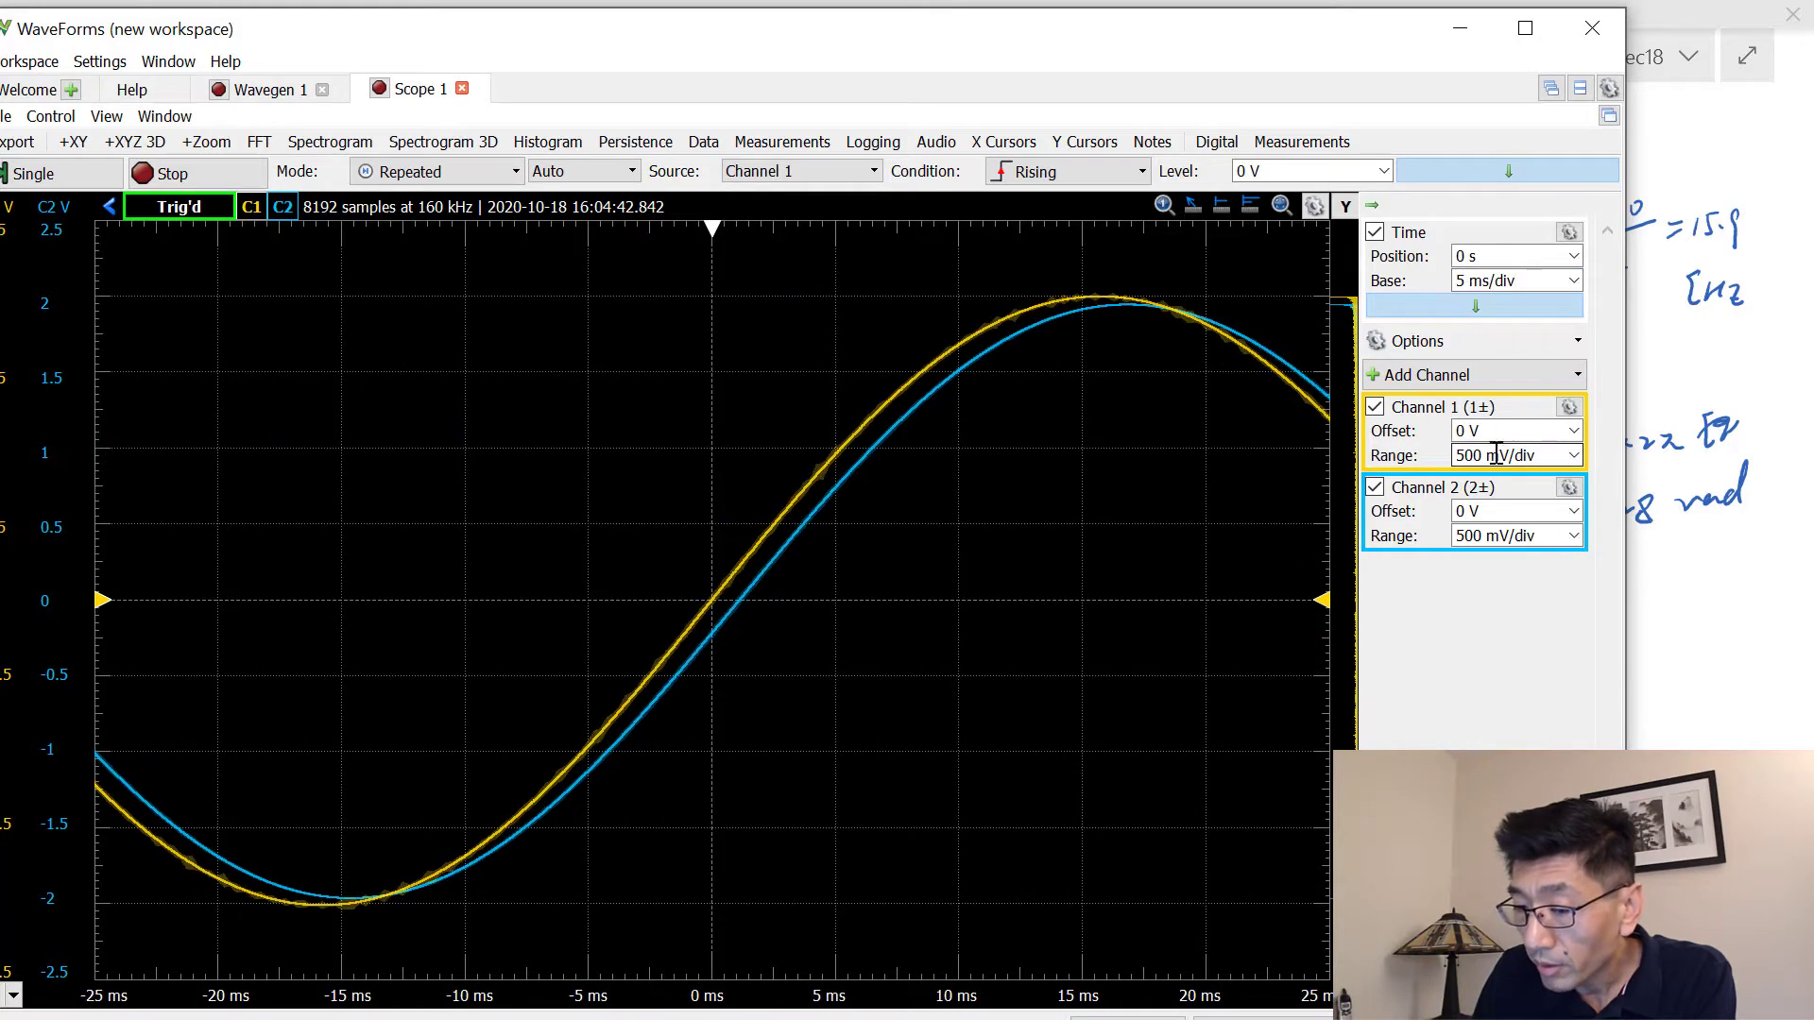
click(1574, 280)
click(1528, 378)
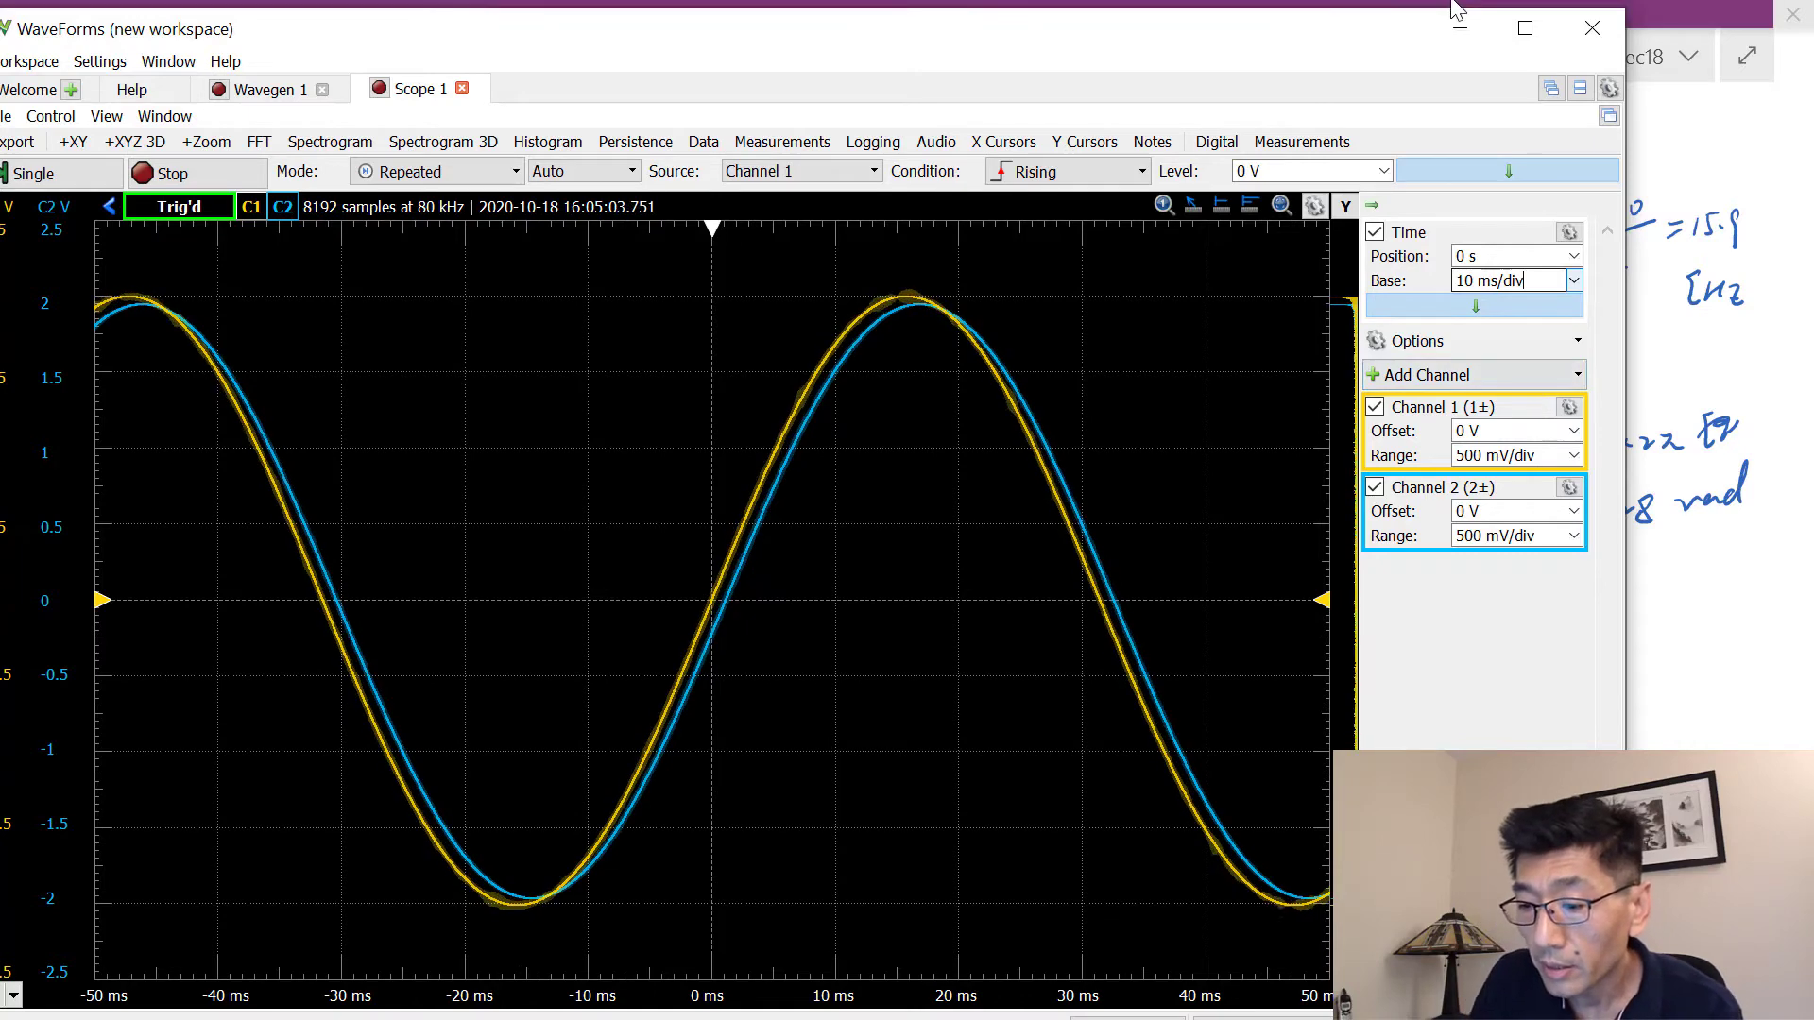
click(799, 143)
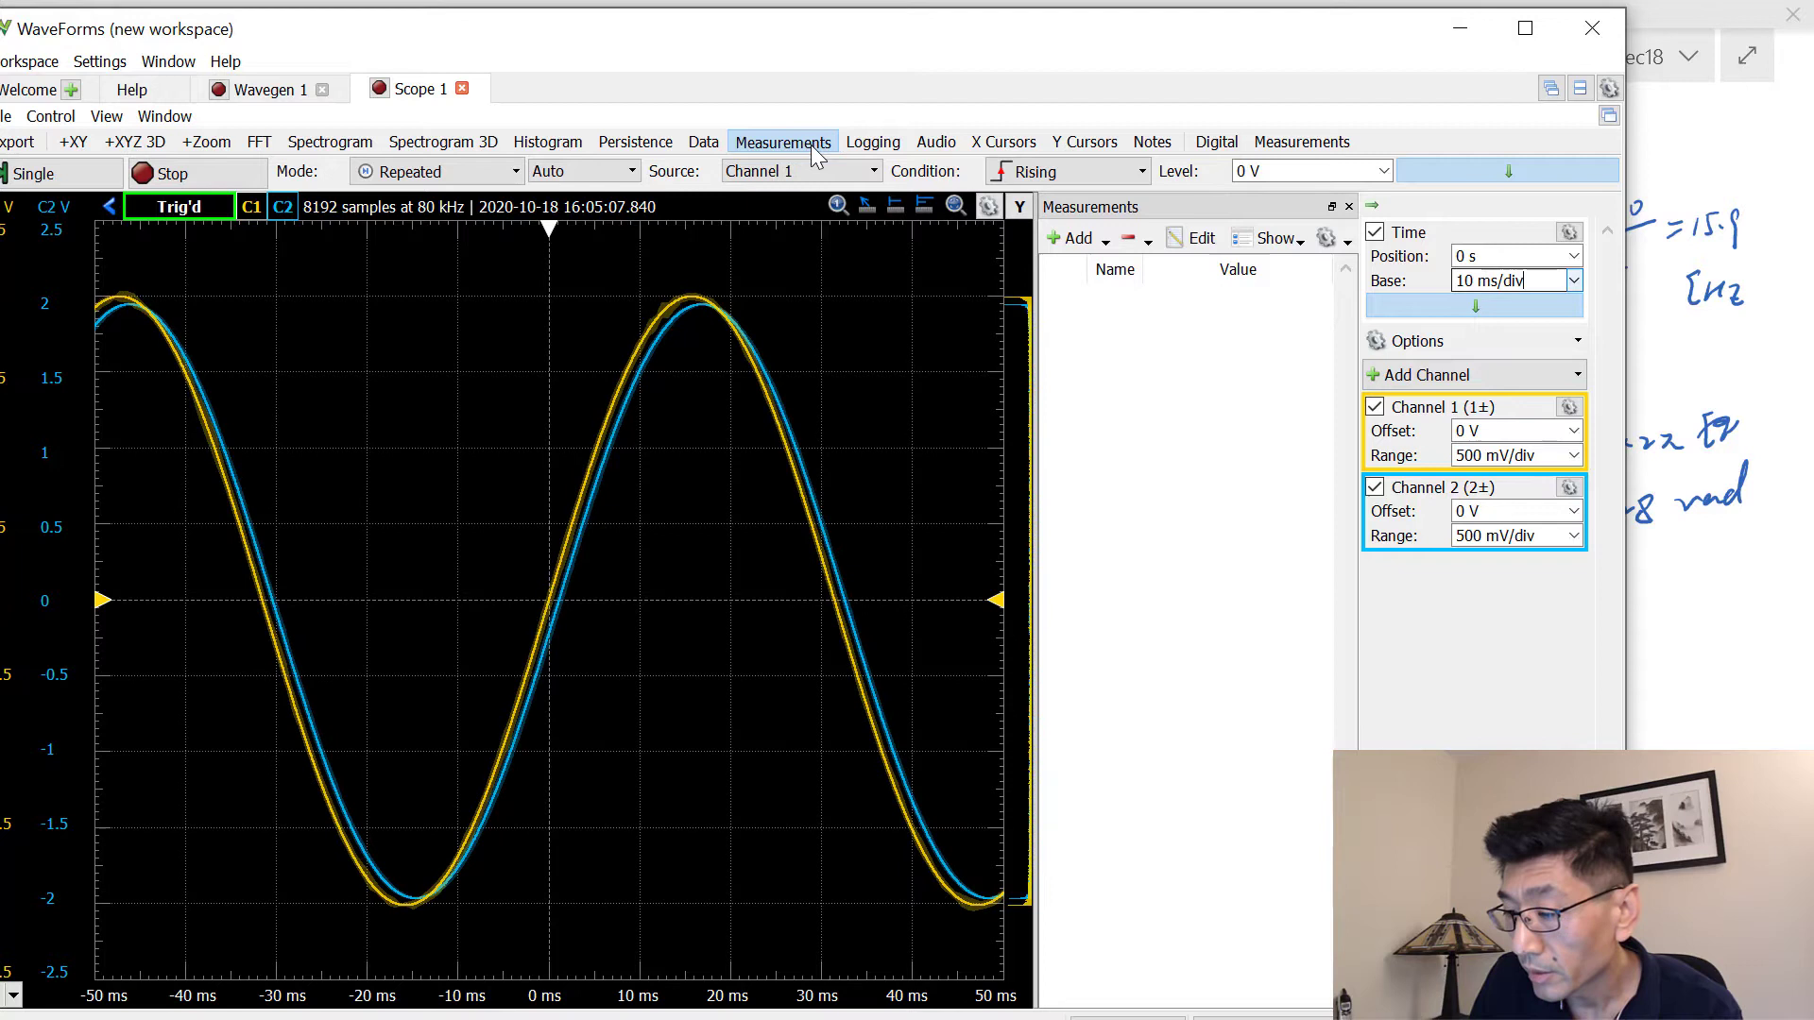
- Add Maximum measurements for channels 1 and 2, then return to the OneNote notes
click(1074, 243)
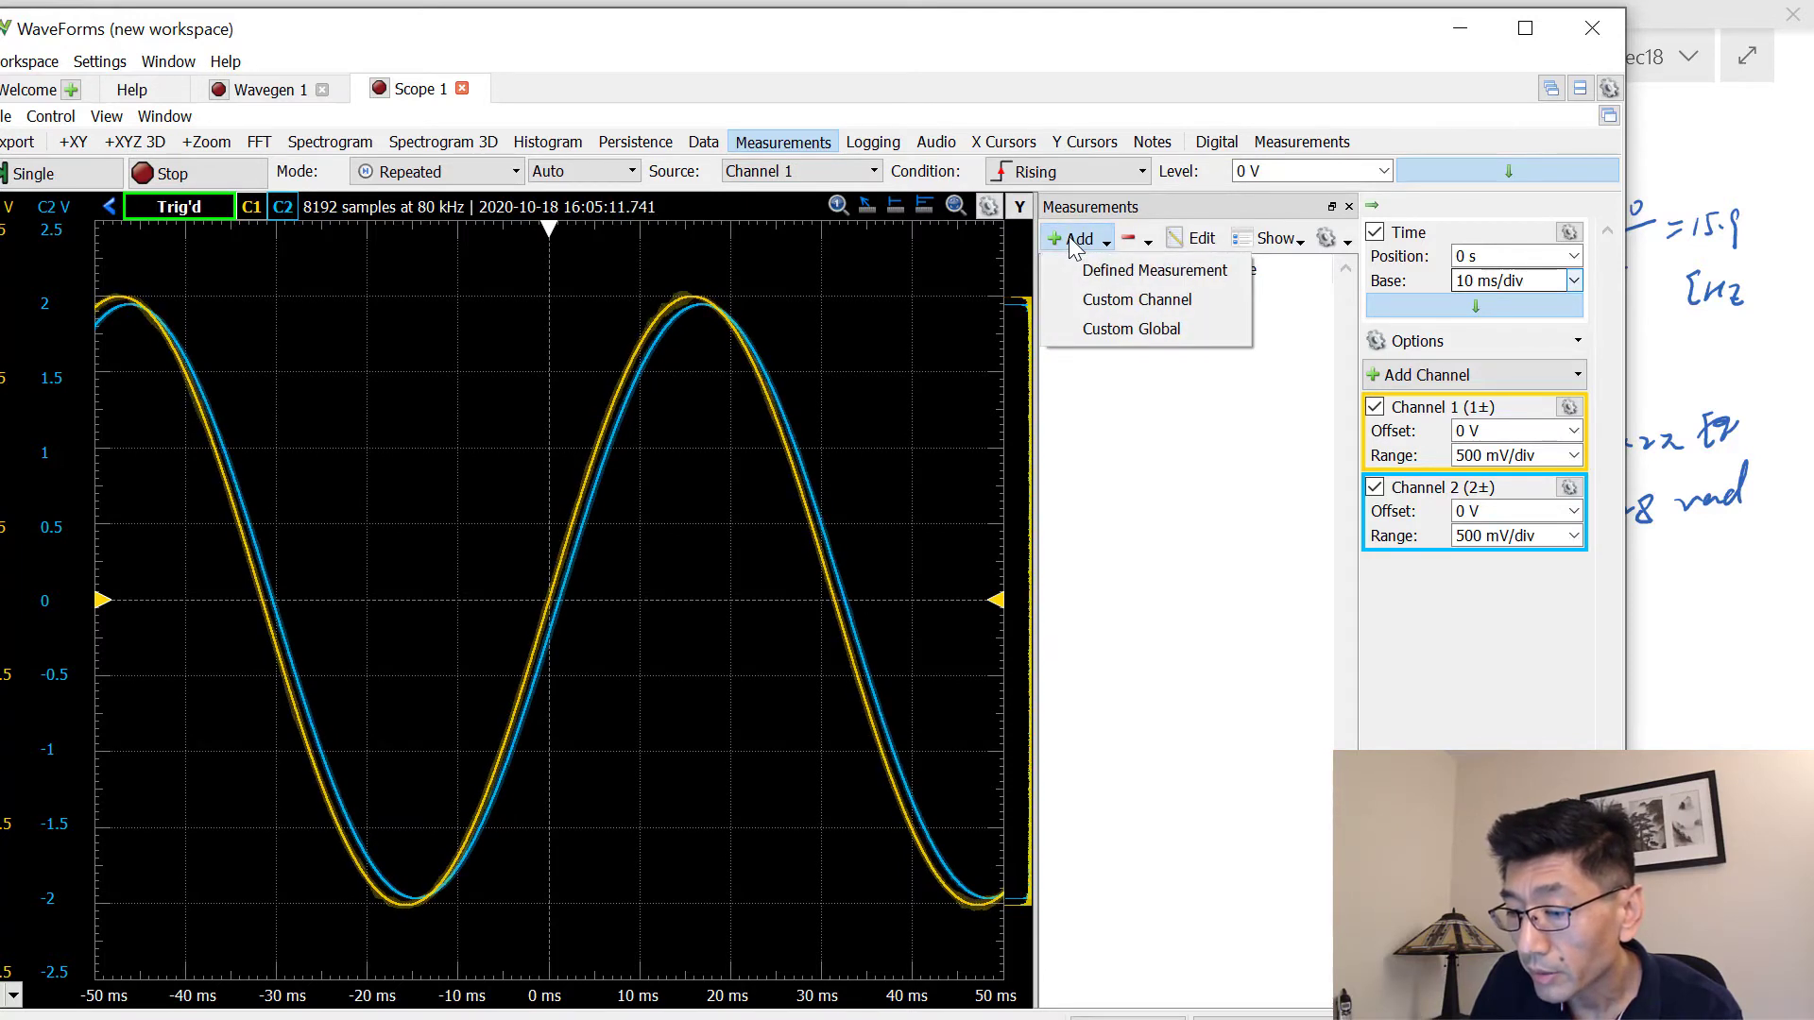
click(1162, 441)
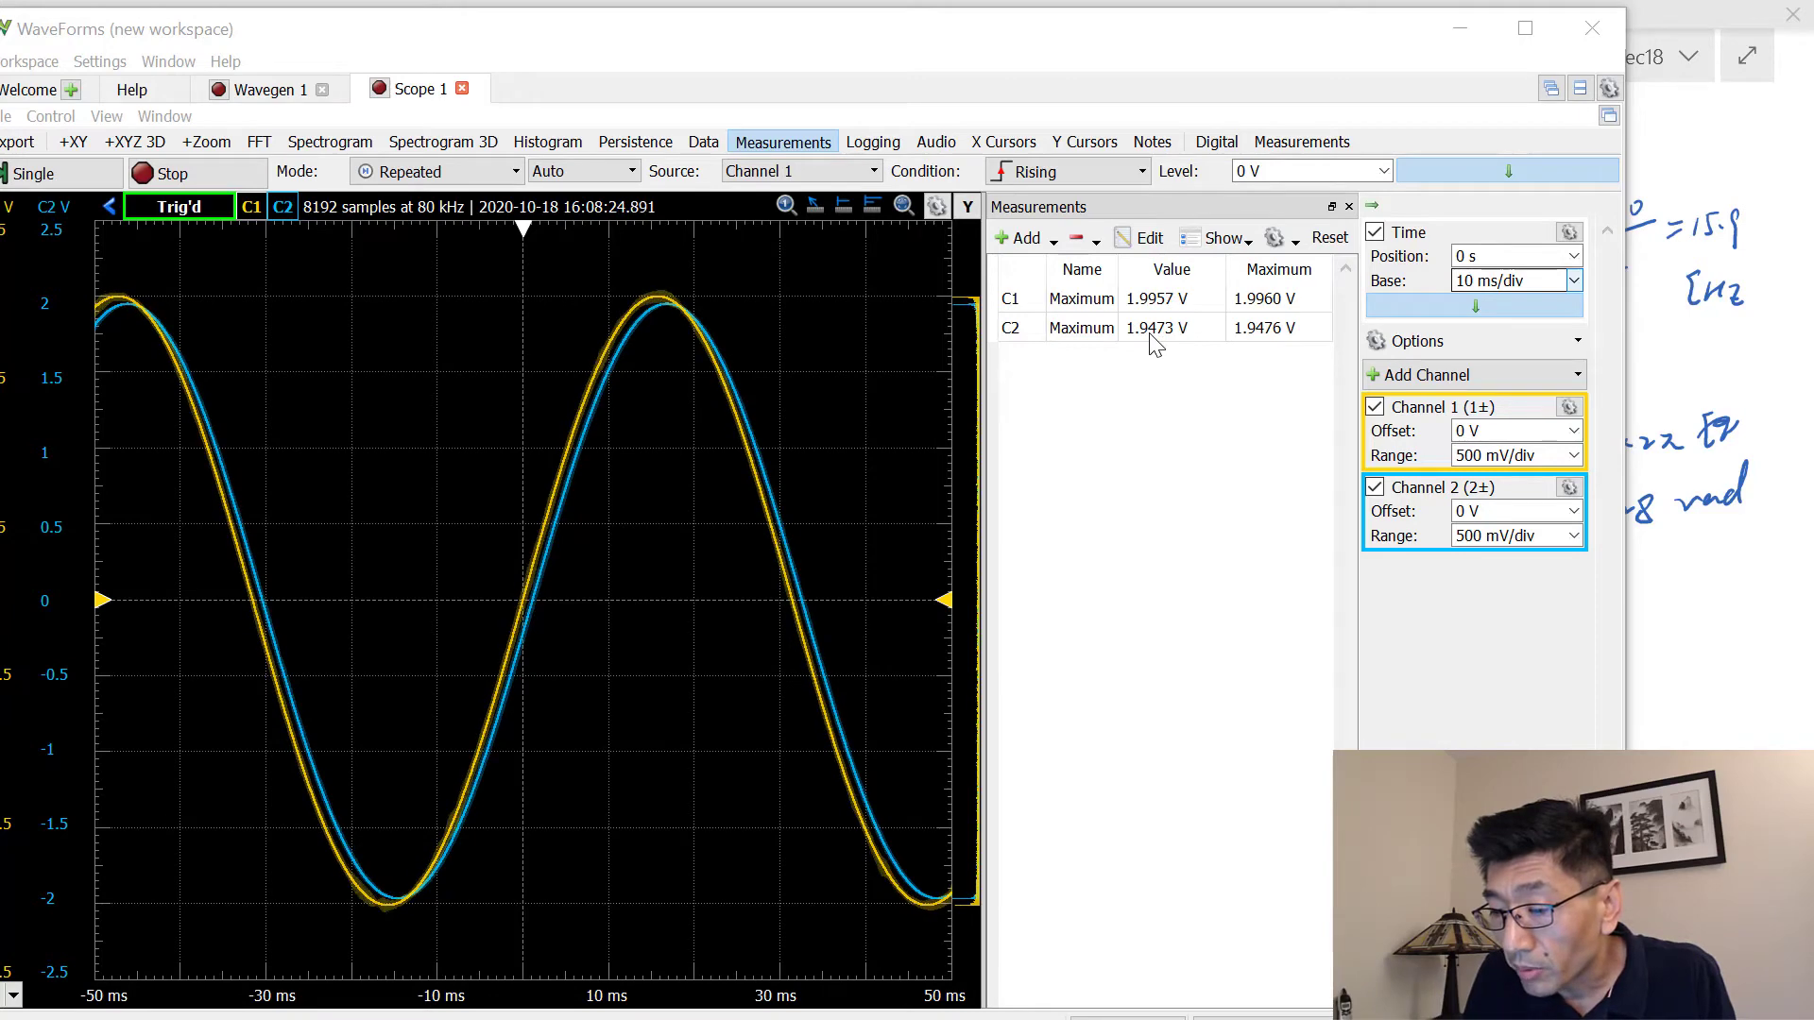
key(alt+Tab)
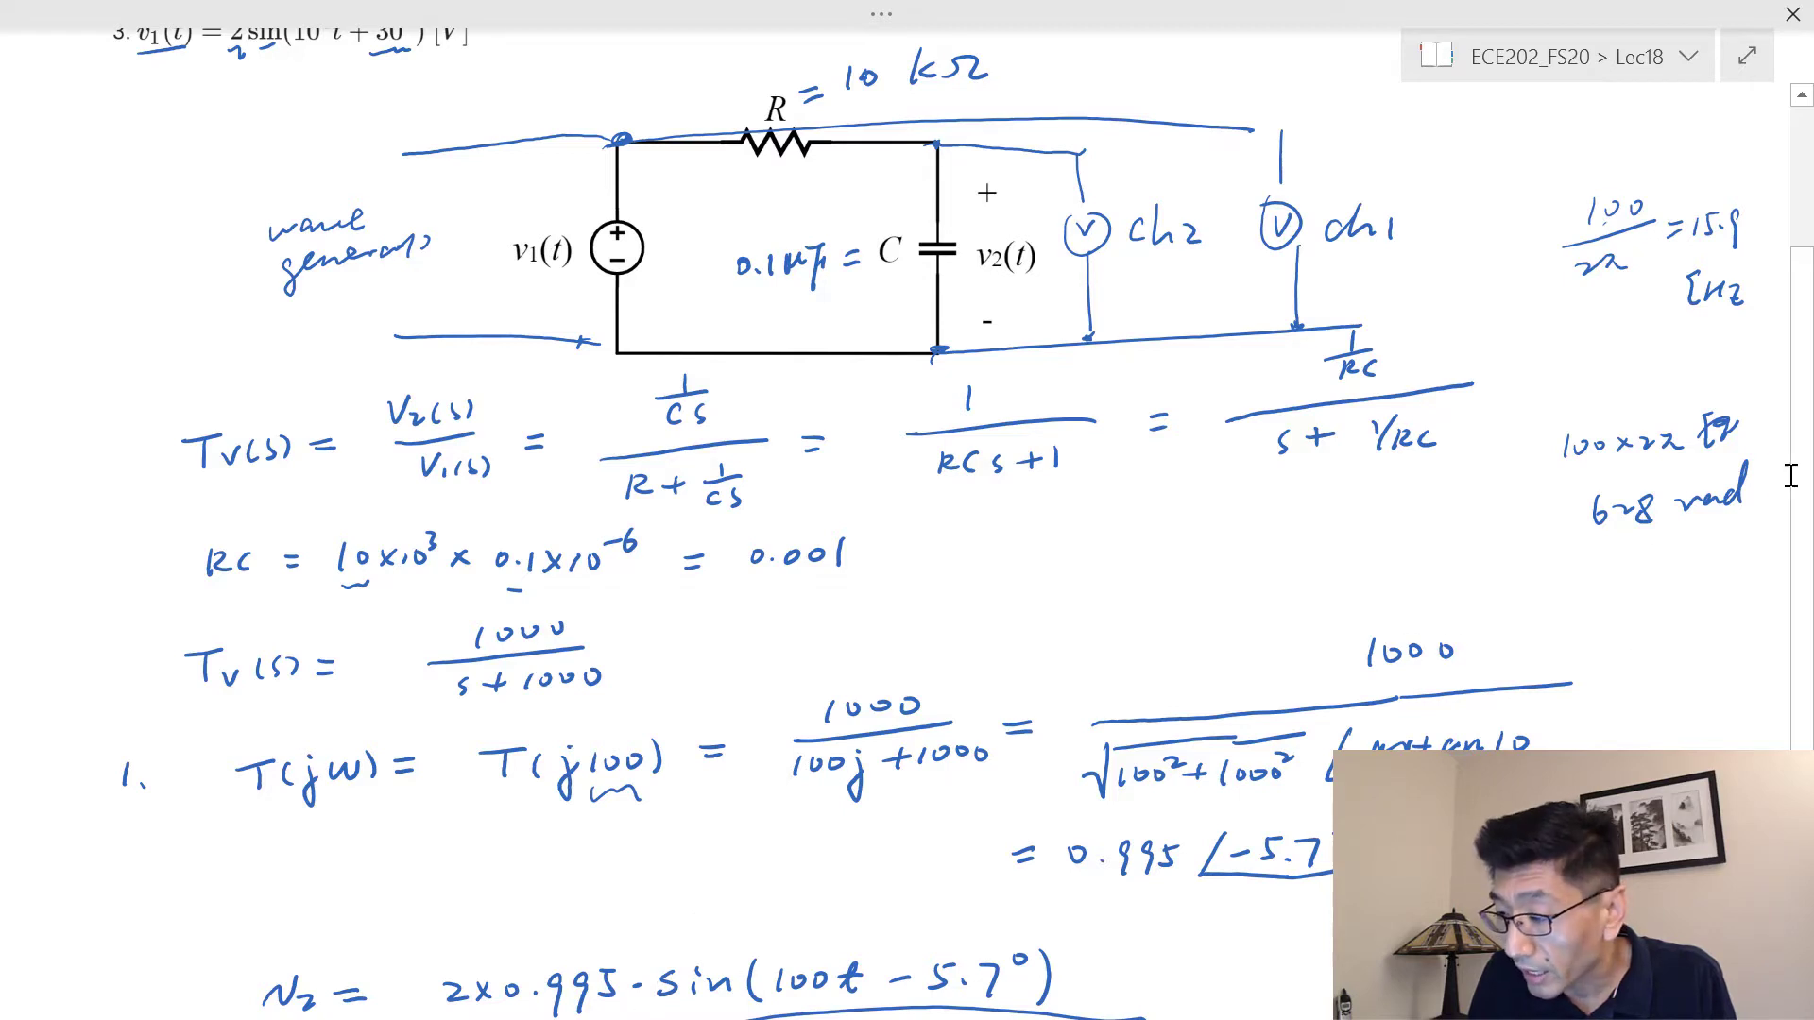
- Scroll the notes down to case 2's v2 = 1.414·cos(1000t − 45°) and case 3's results
scroll(1791, 475, down, 4)
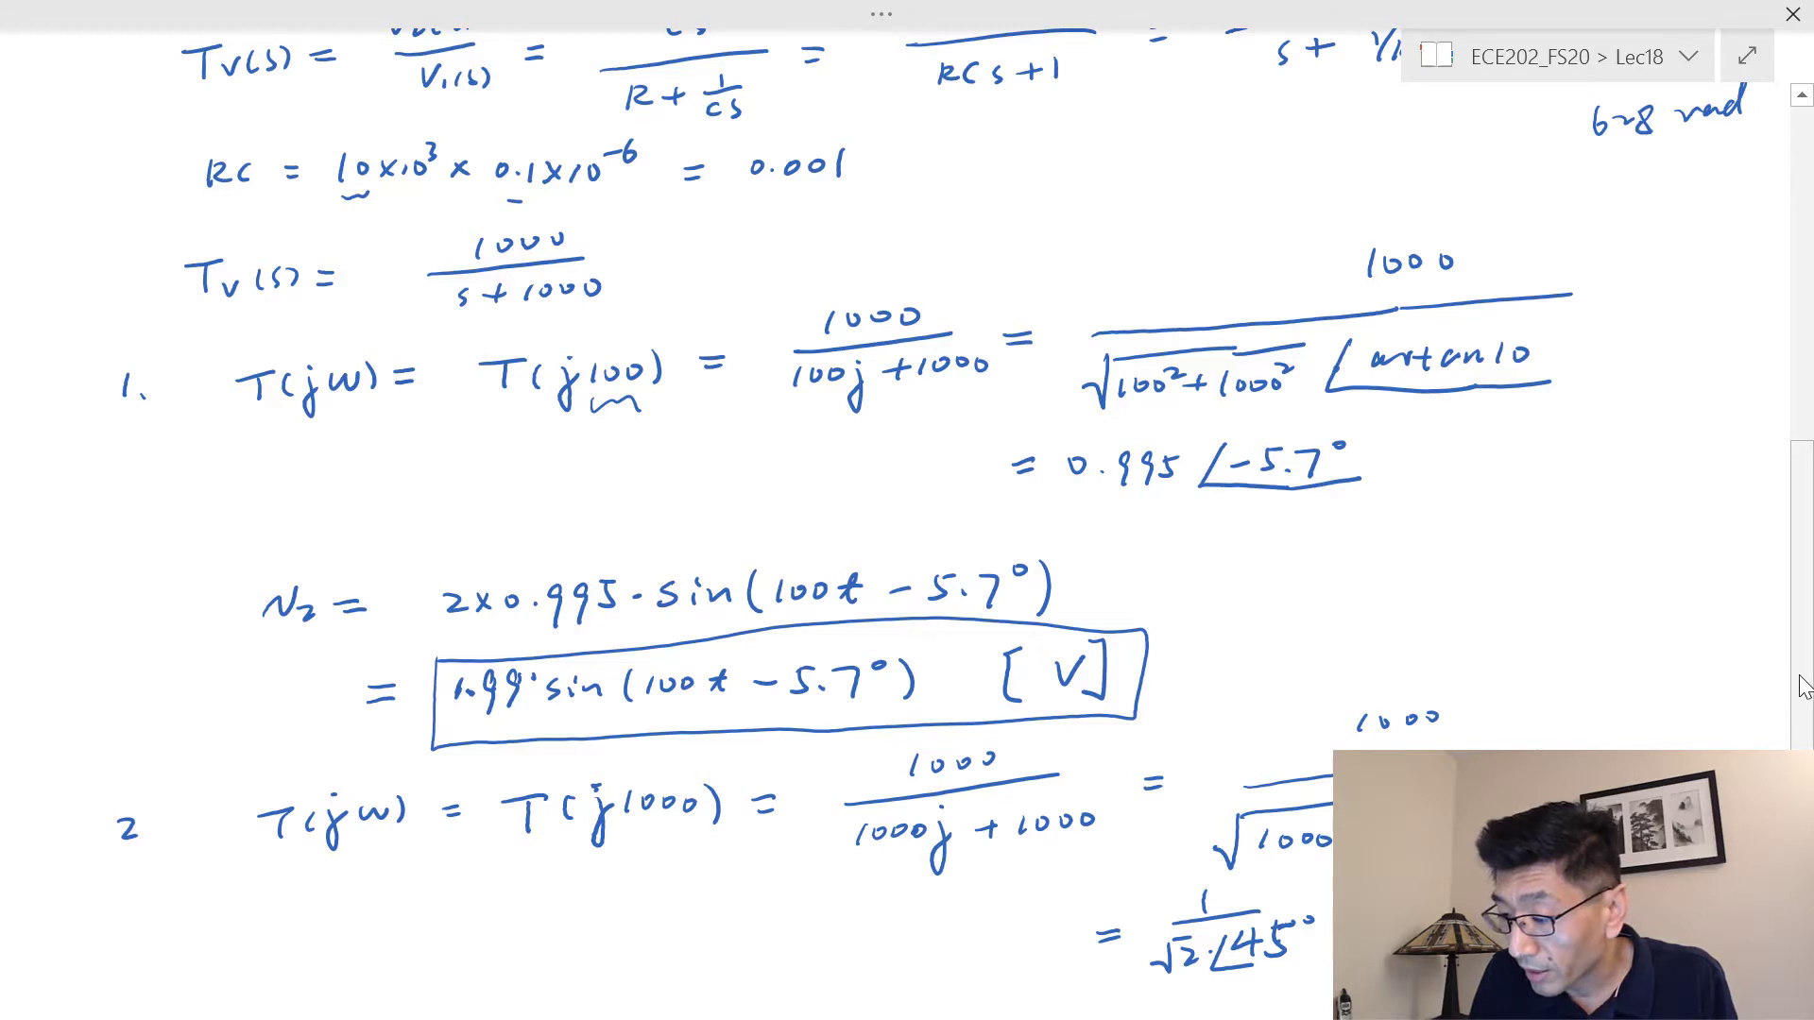
scroll(1800, 692, down, 4)
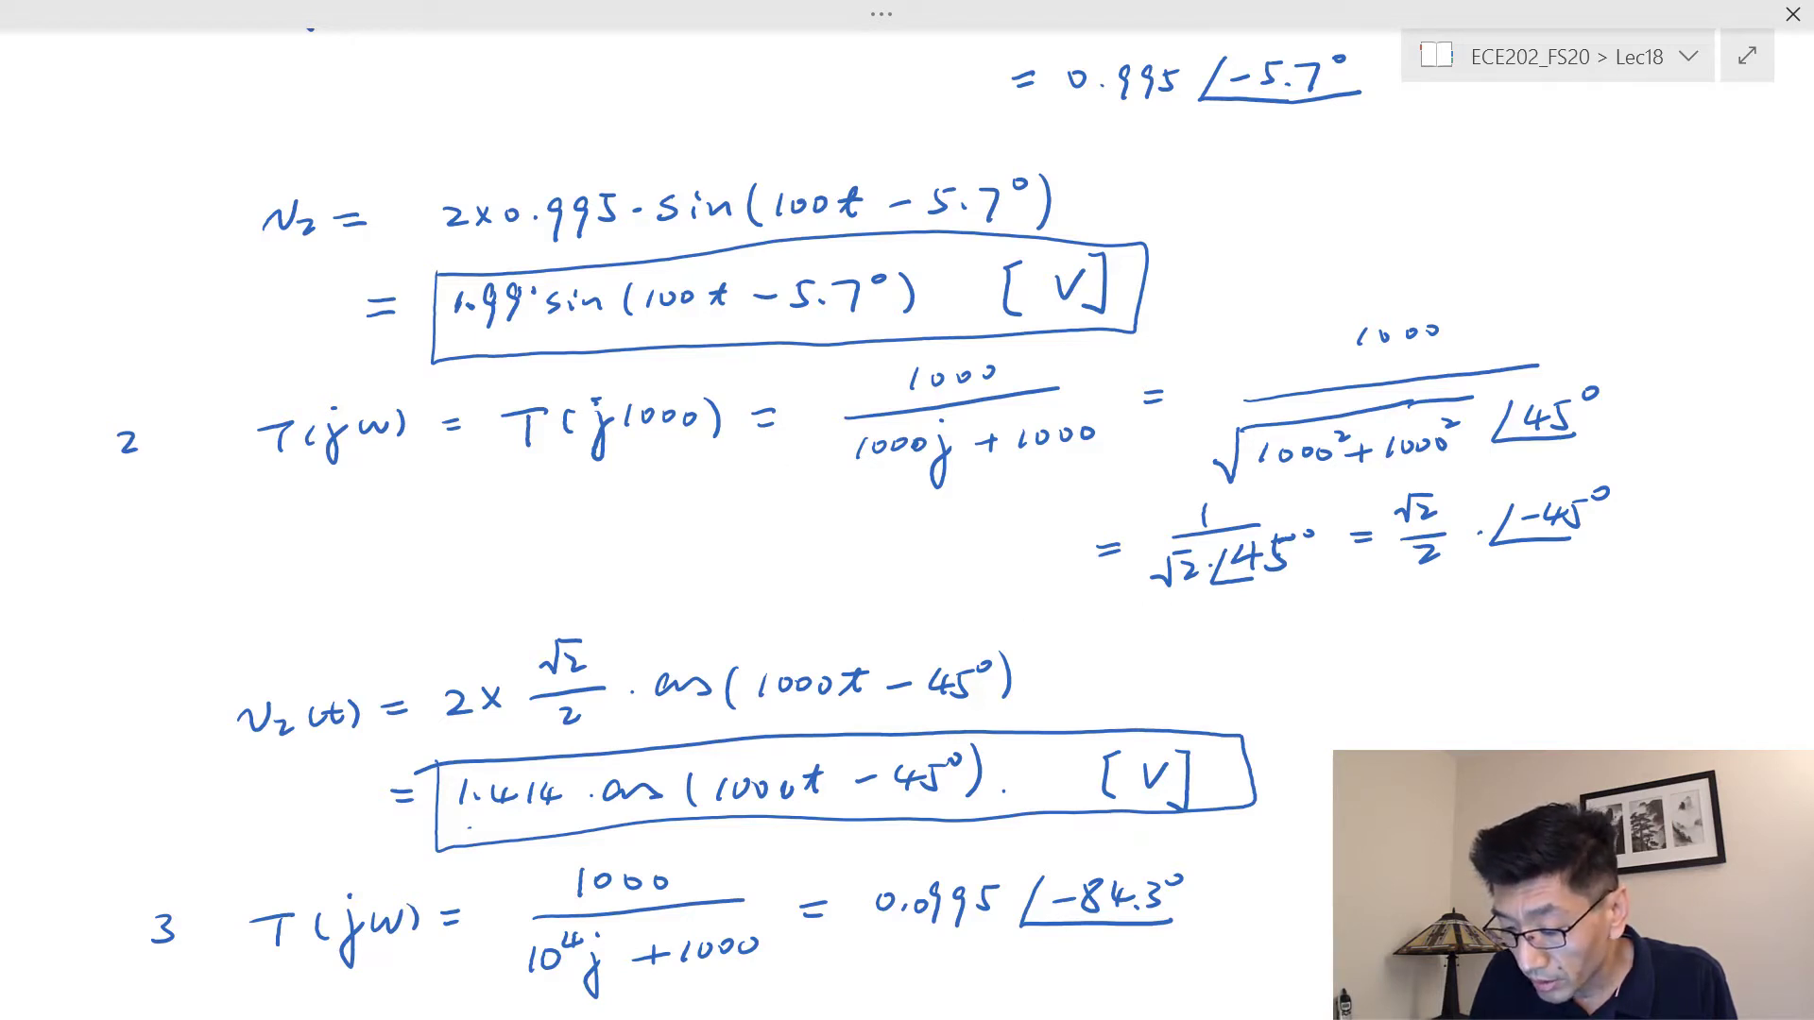
- Set the Wavegen 1 sine frequency to 159.2 Hz and return to the Scope 1 view
key(alt+Tab)
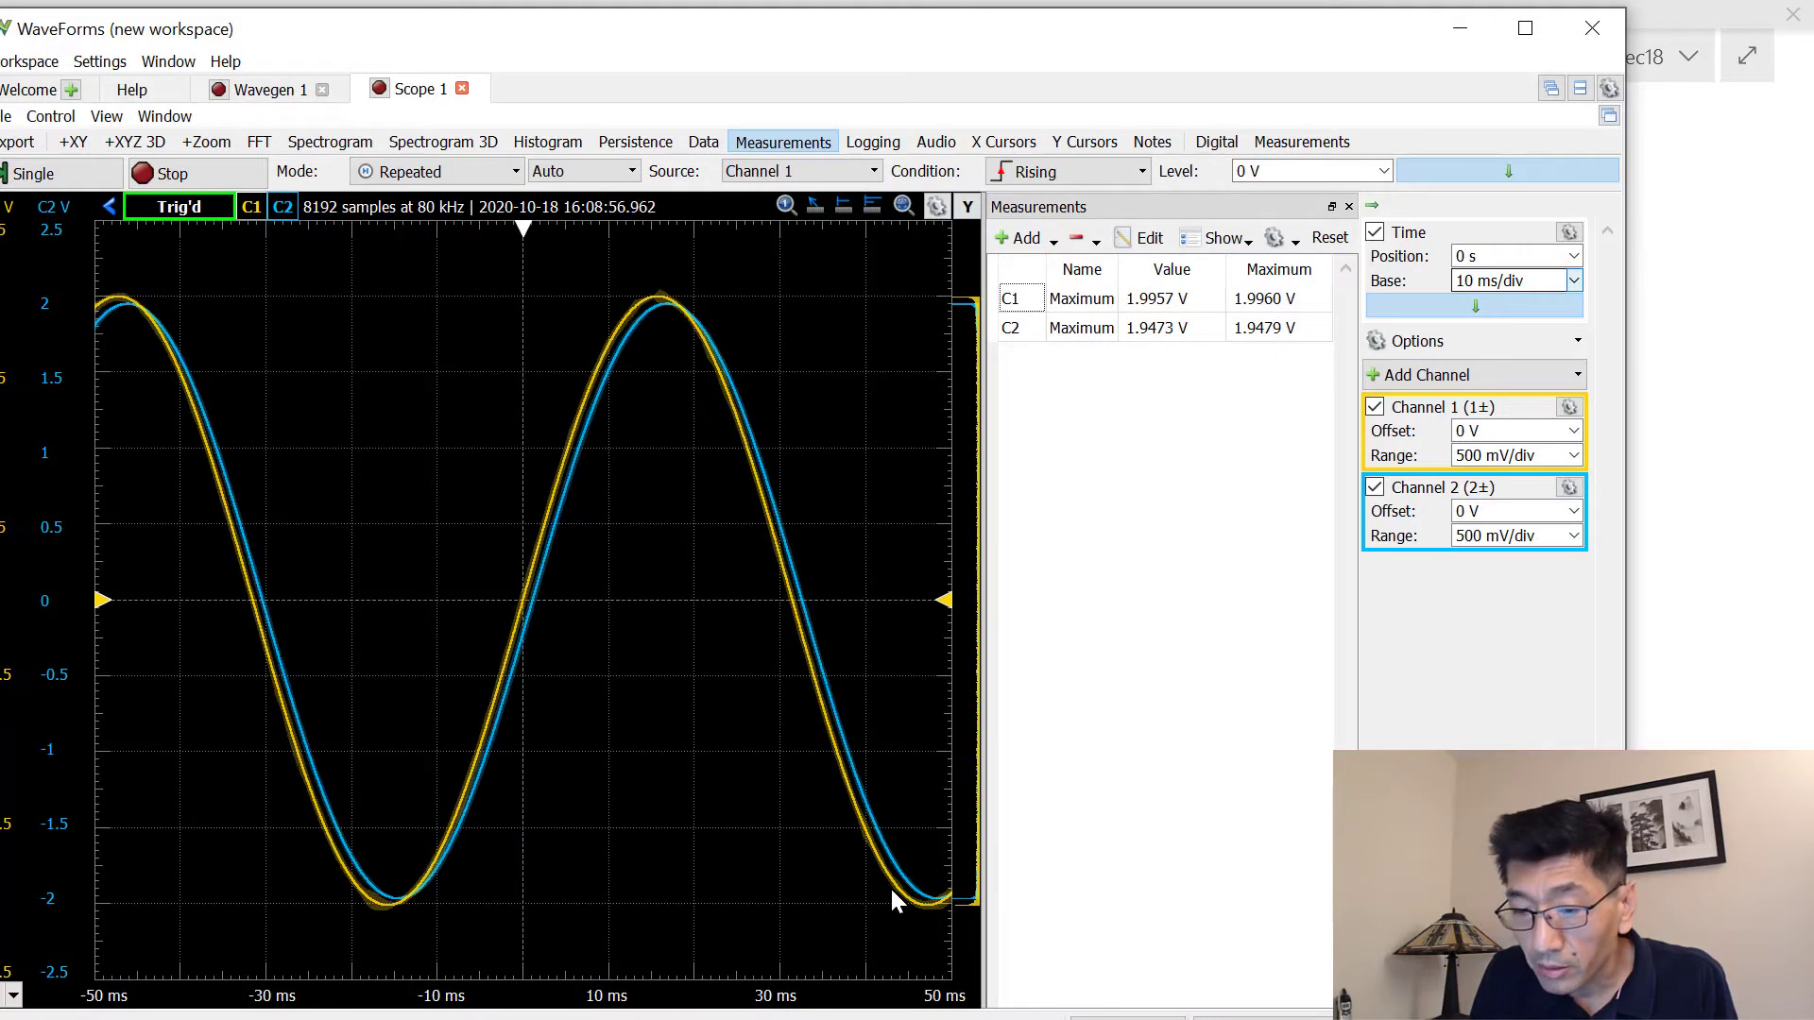
drag(327, 47, 428, 41)
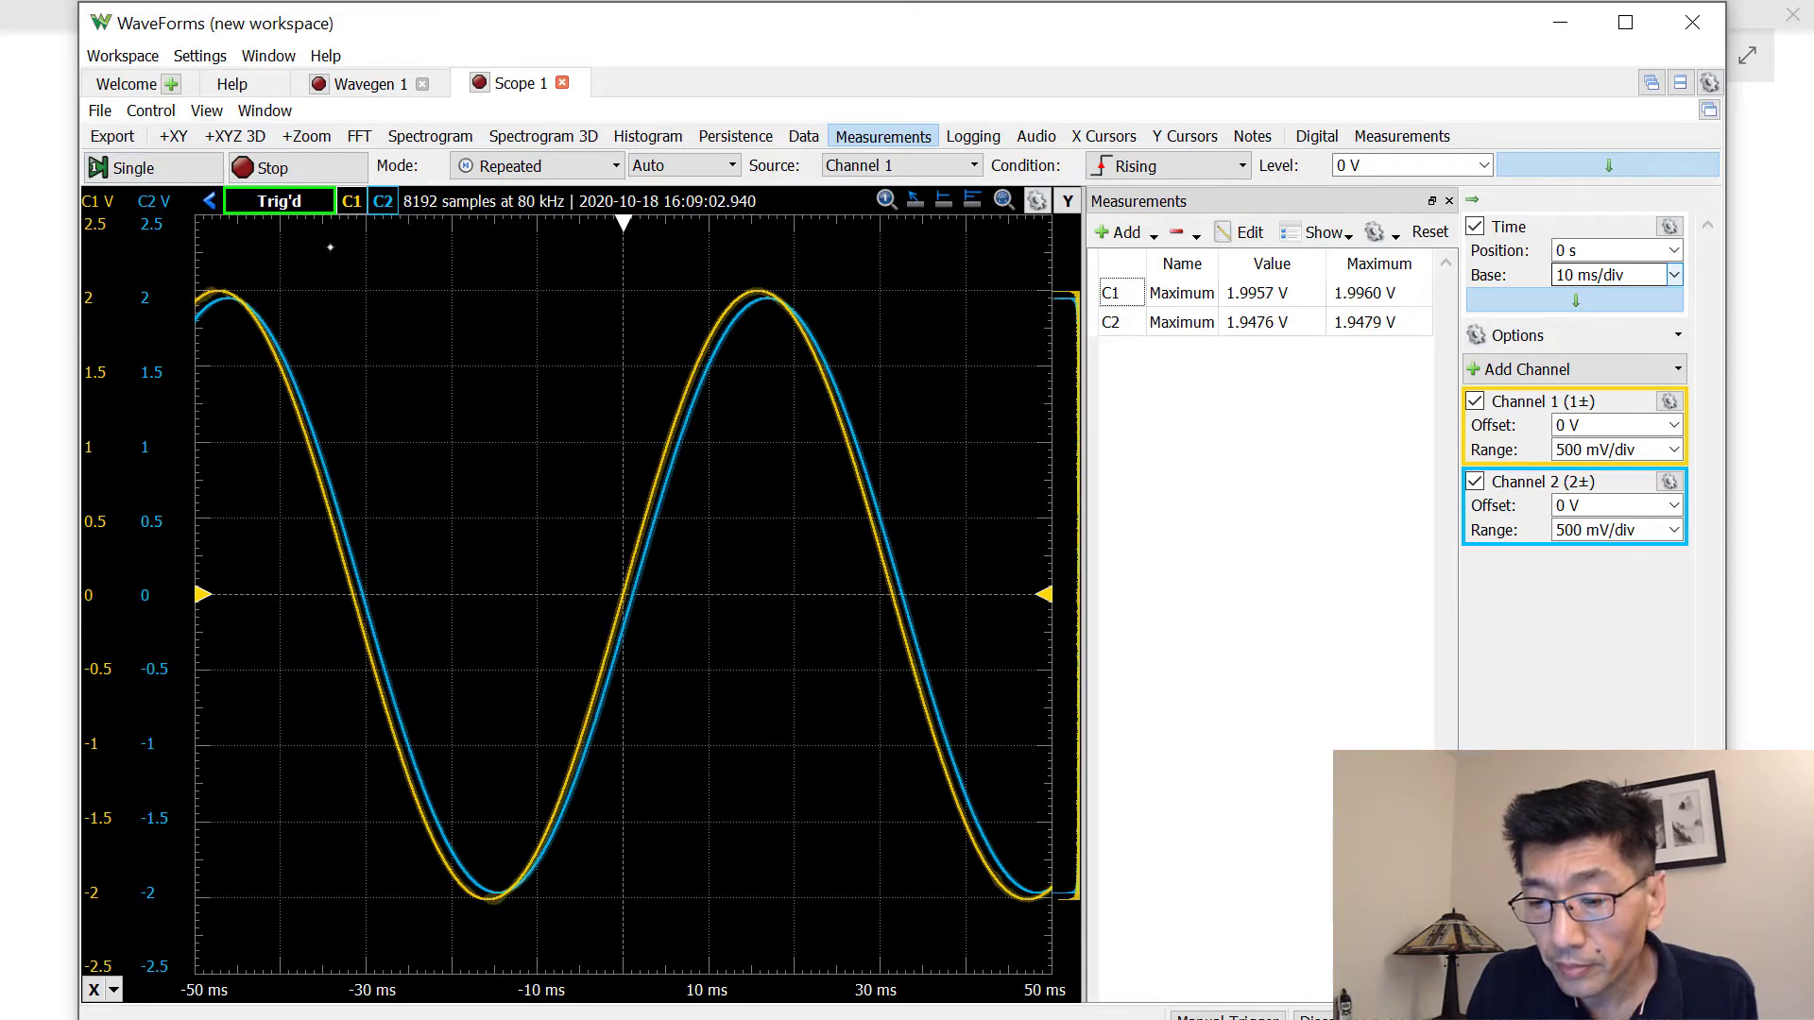
click(363, 83)
click(233, 273)
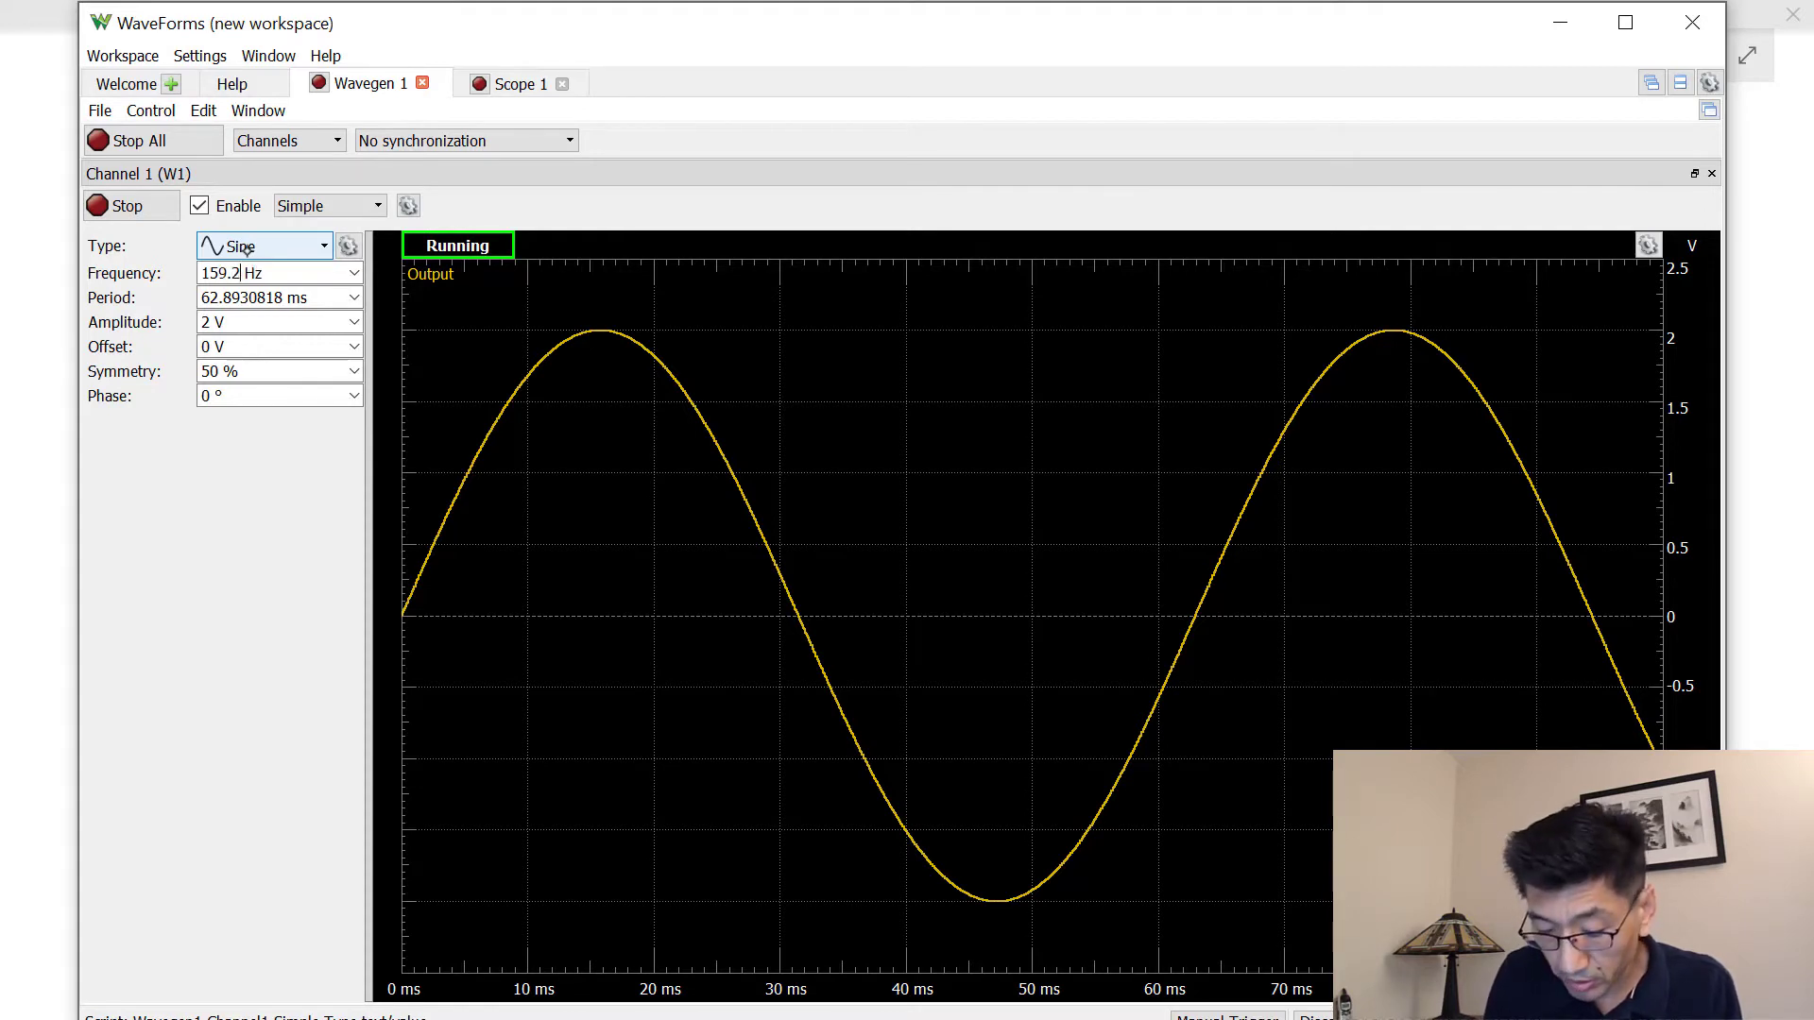
key(Return)
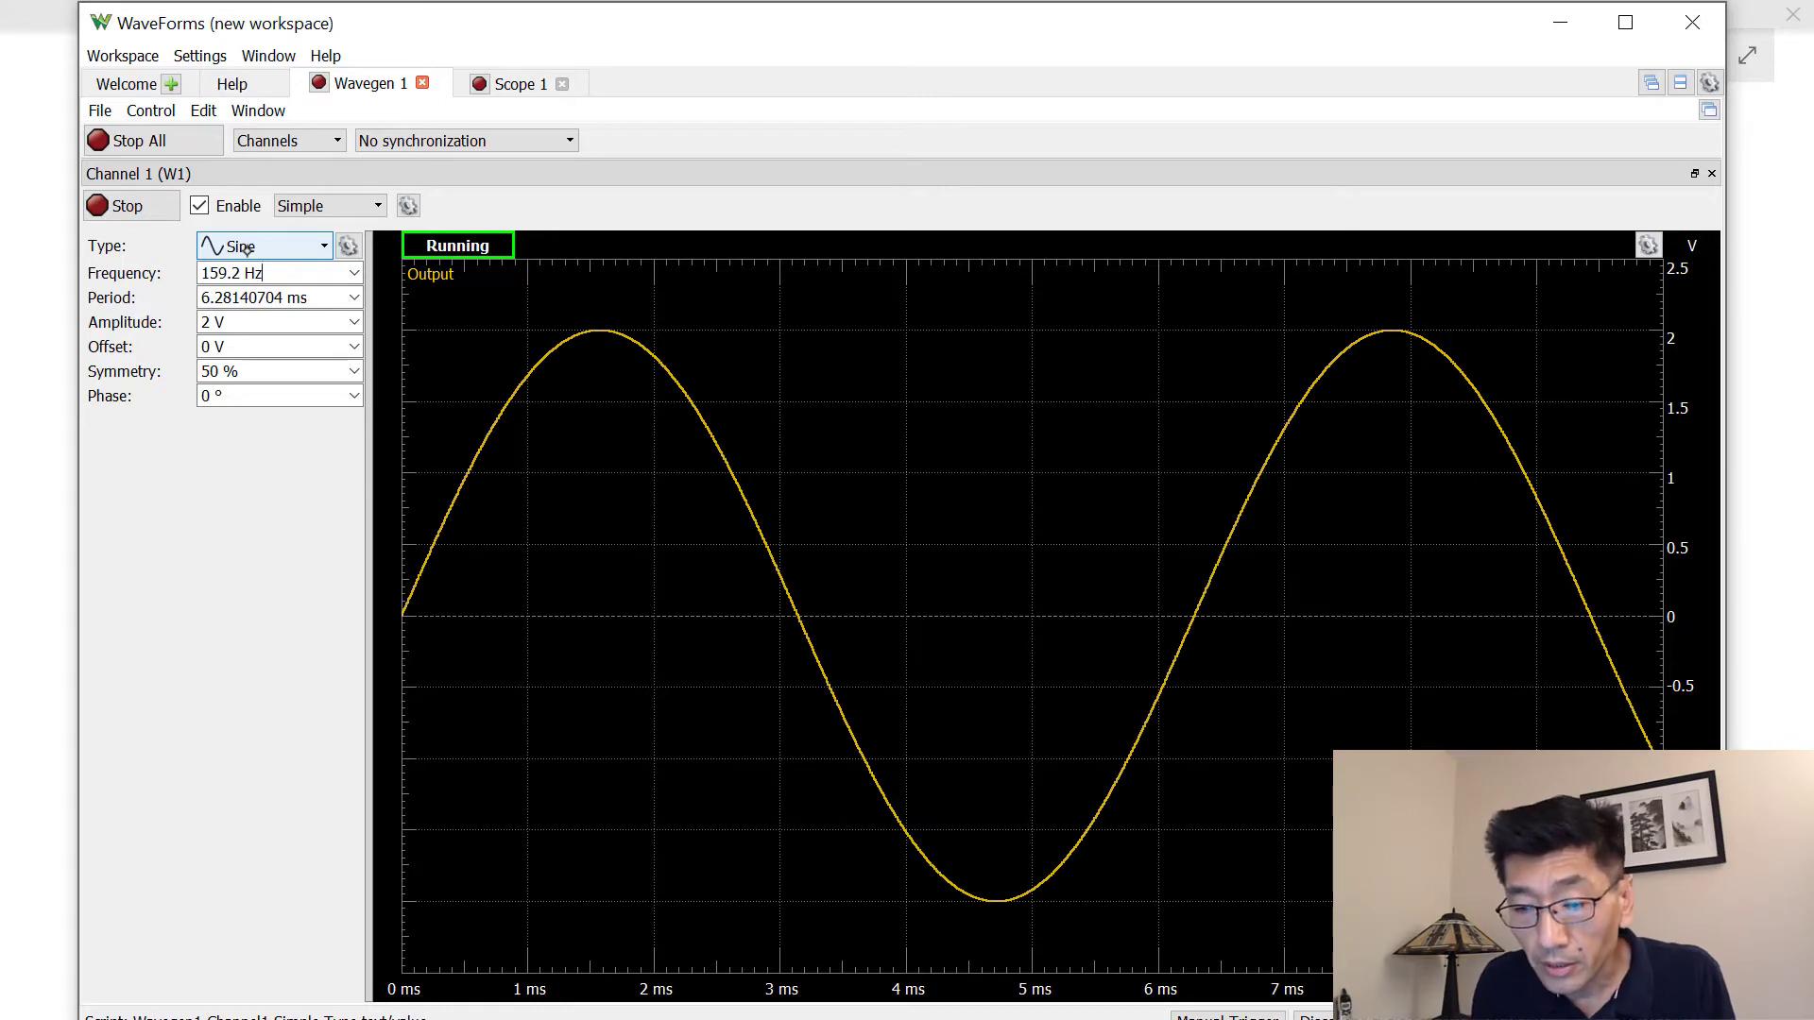
click(515, 83)
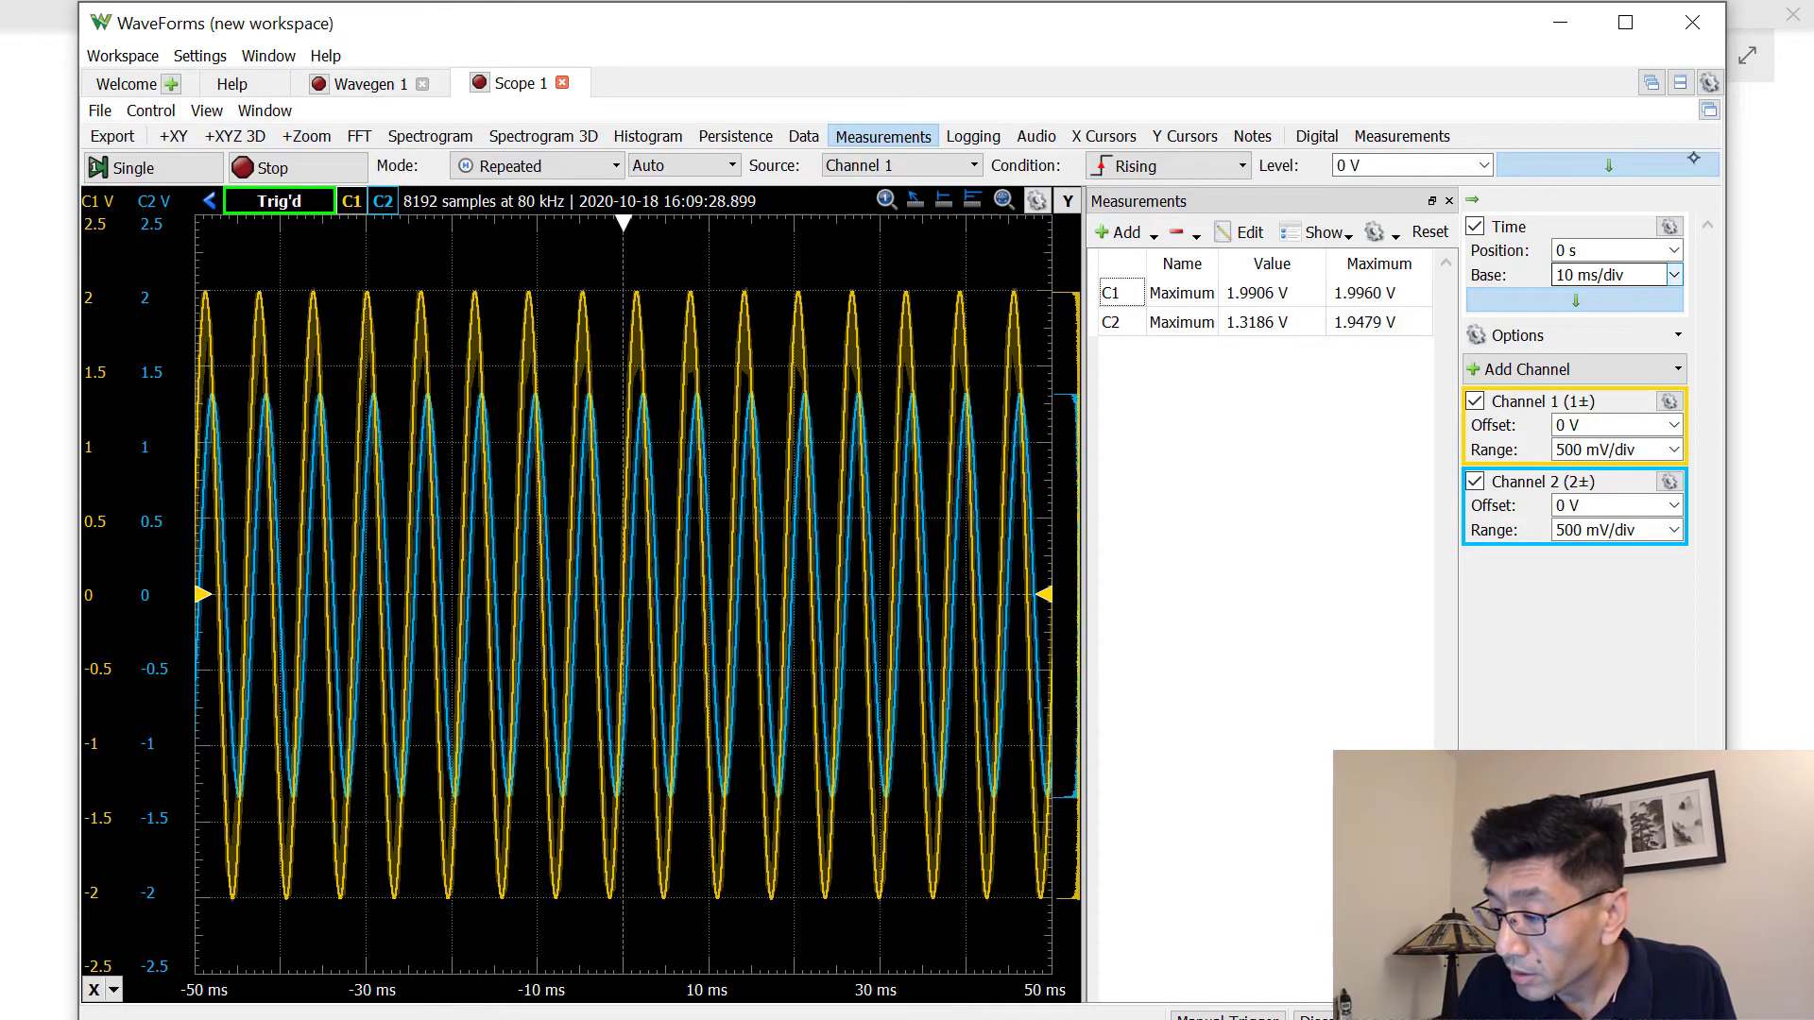
- Change the scope time base to 1 ms/div so about one cycle of both channels shows
click(1673, 275)
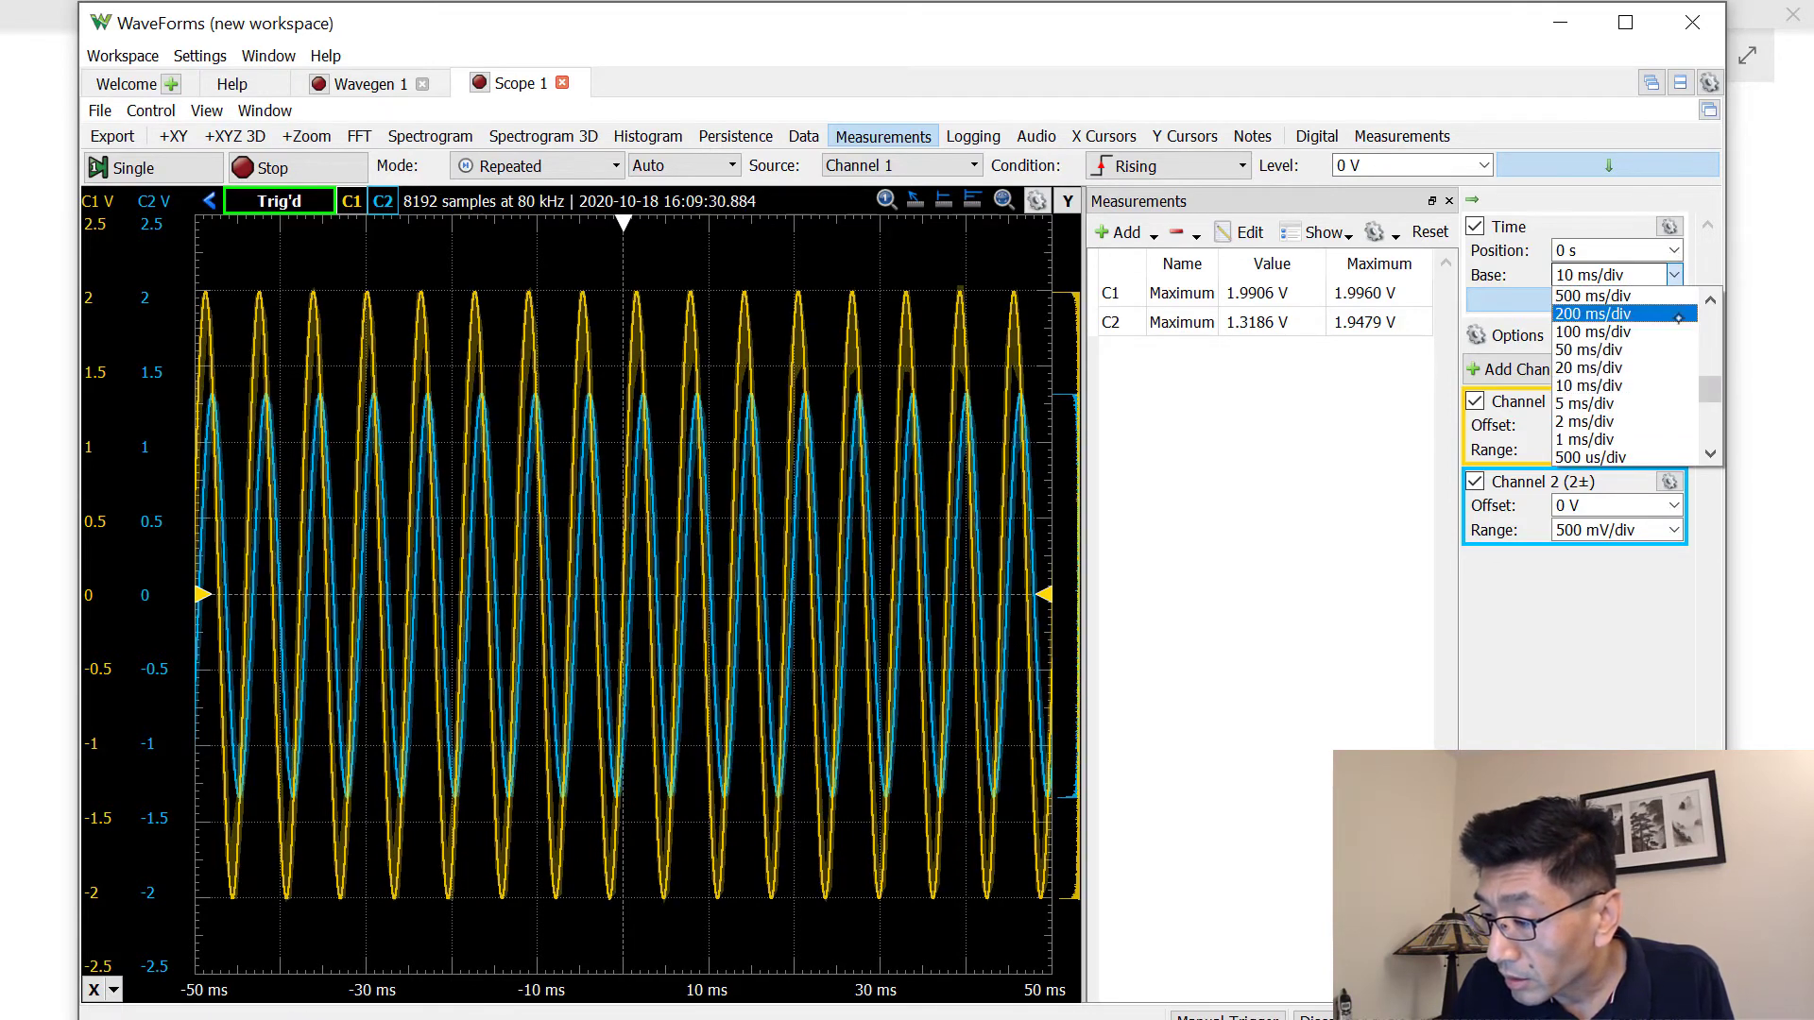
click(1670, 422)
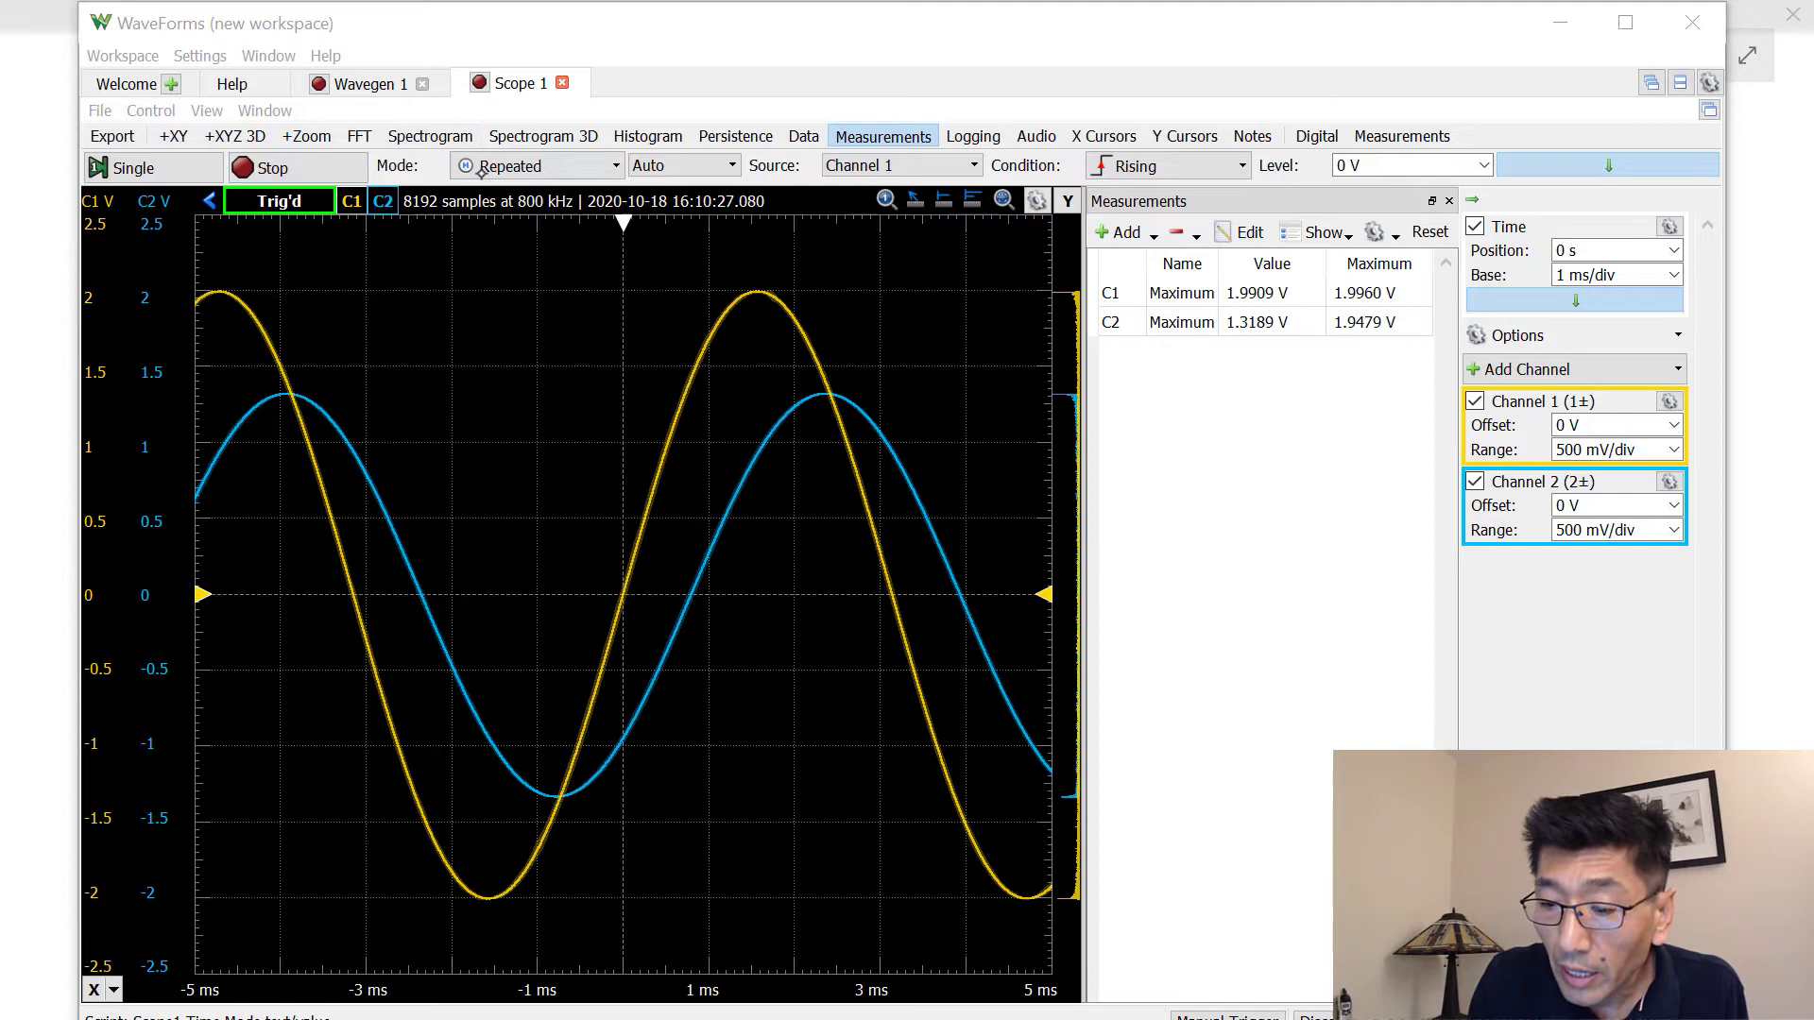
click(367, 82)
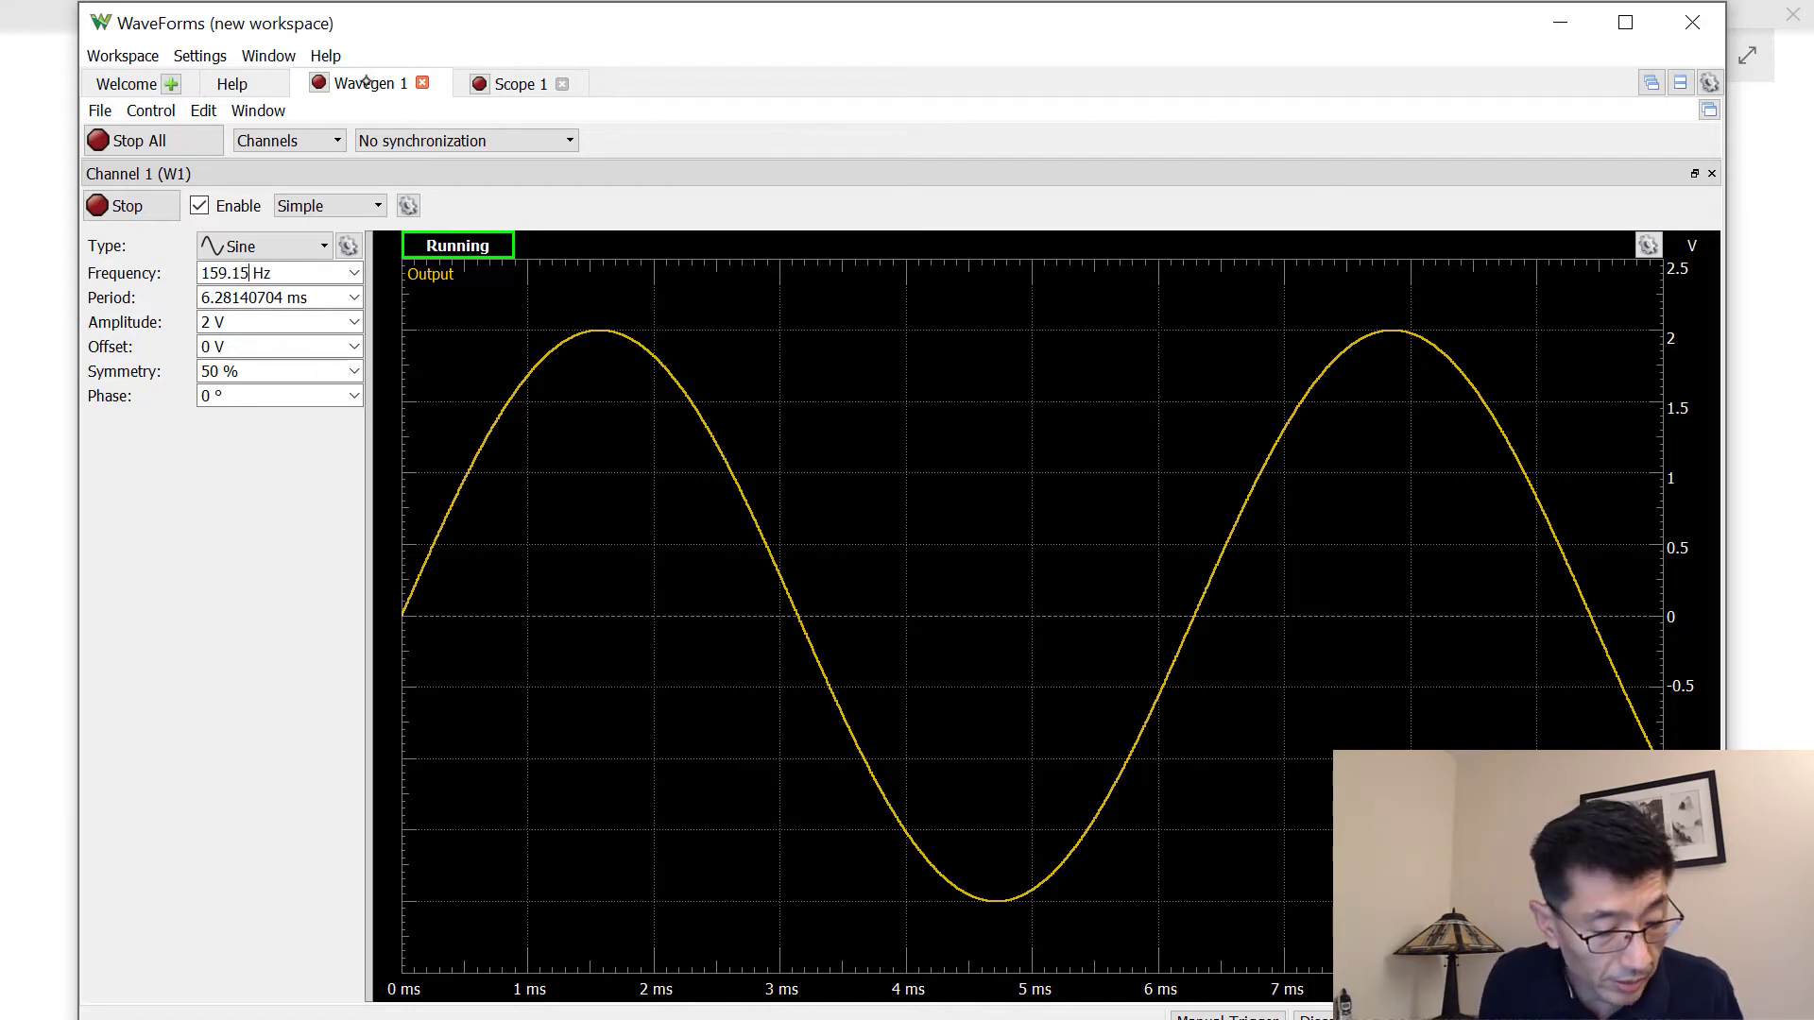
- Apply a 159.15 Hz generator frequency and go back to the scope, where C2 peaks near 1.32 V
key(Return)
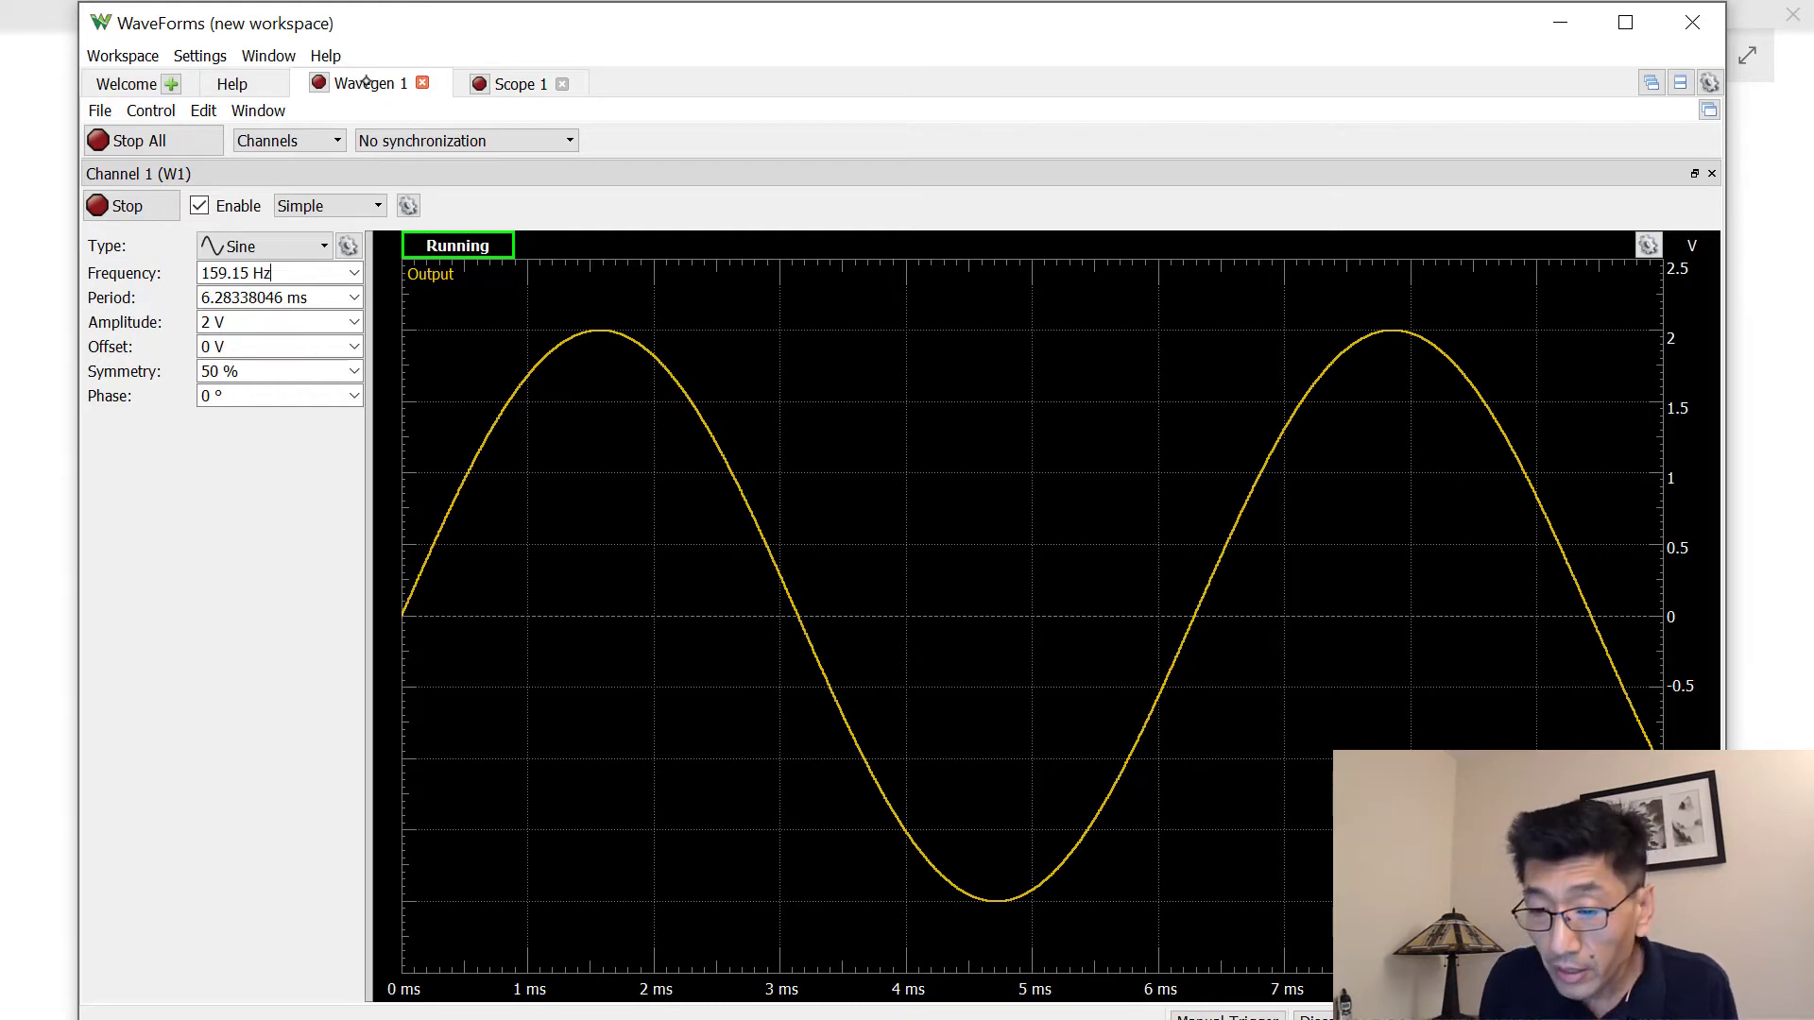
click(522, 85)
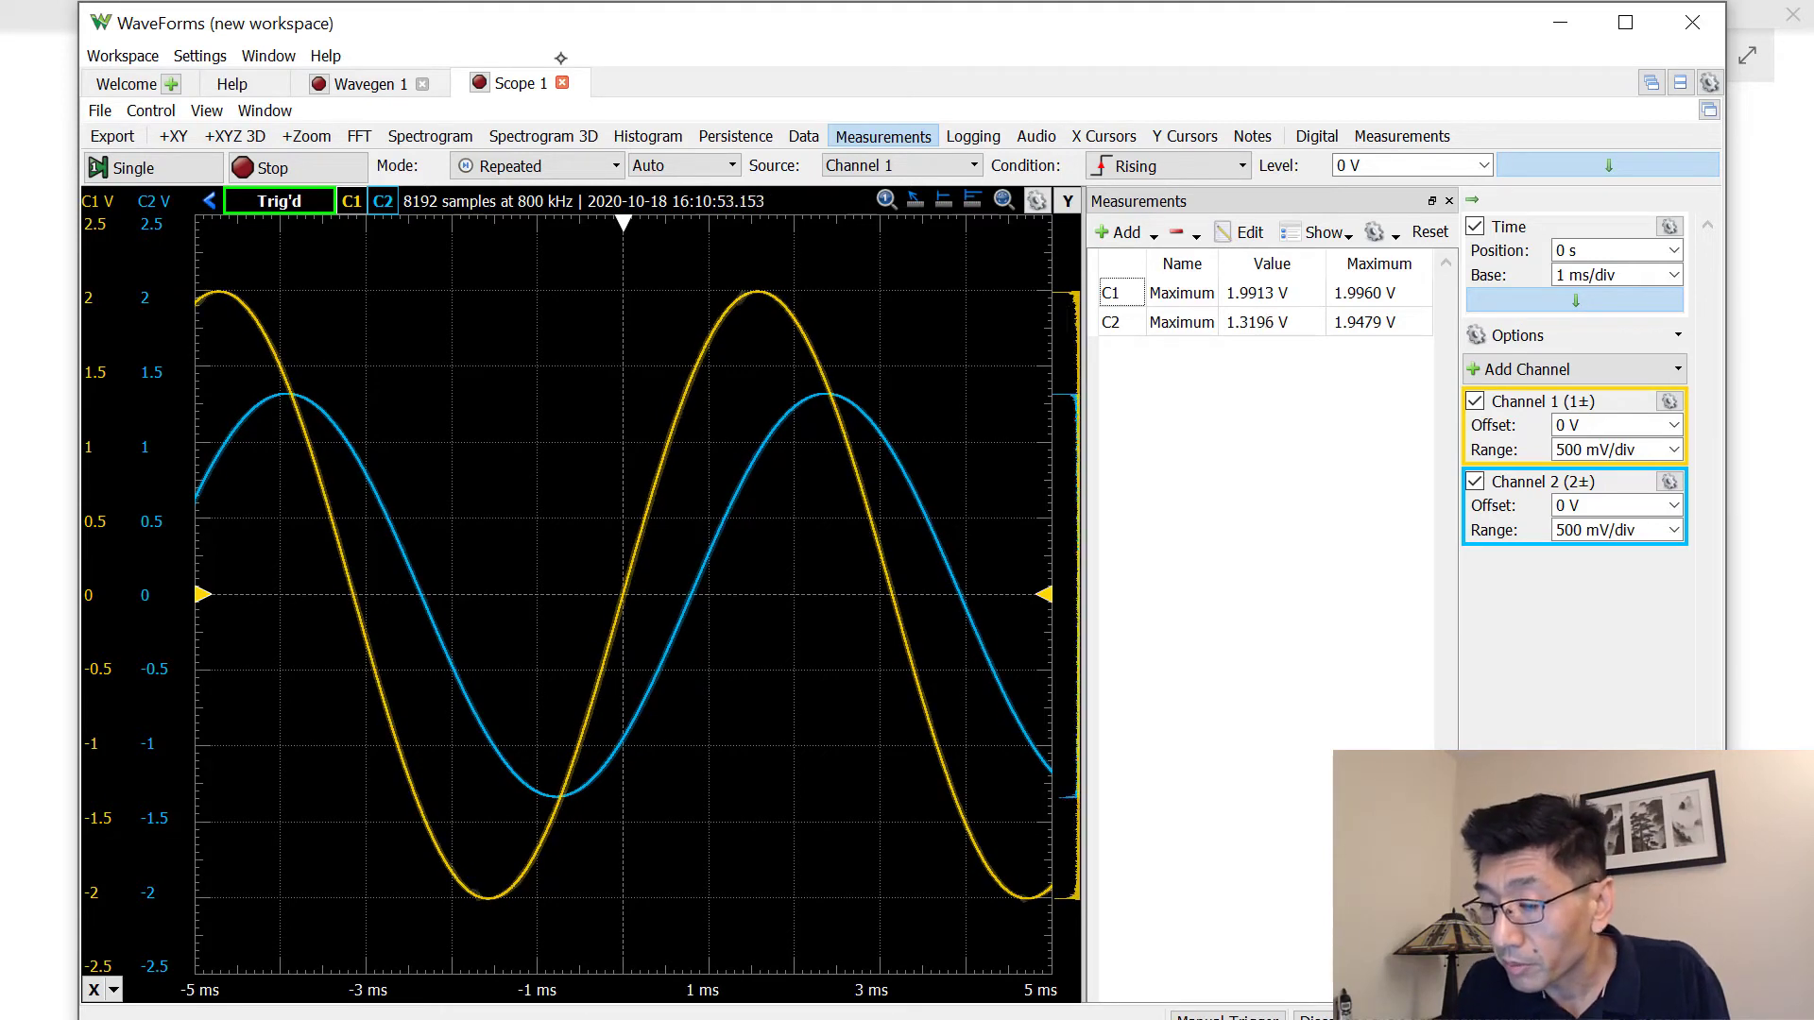
click(1153, 236)
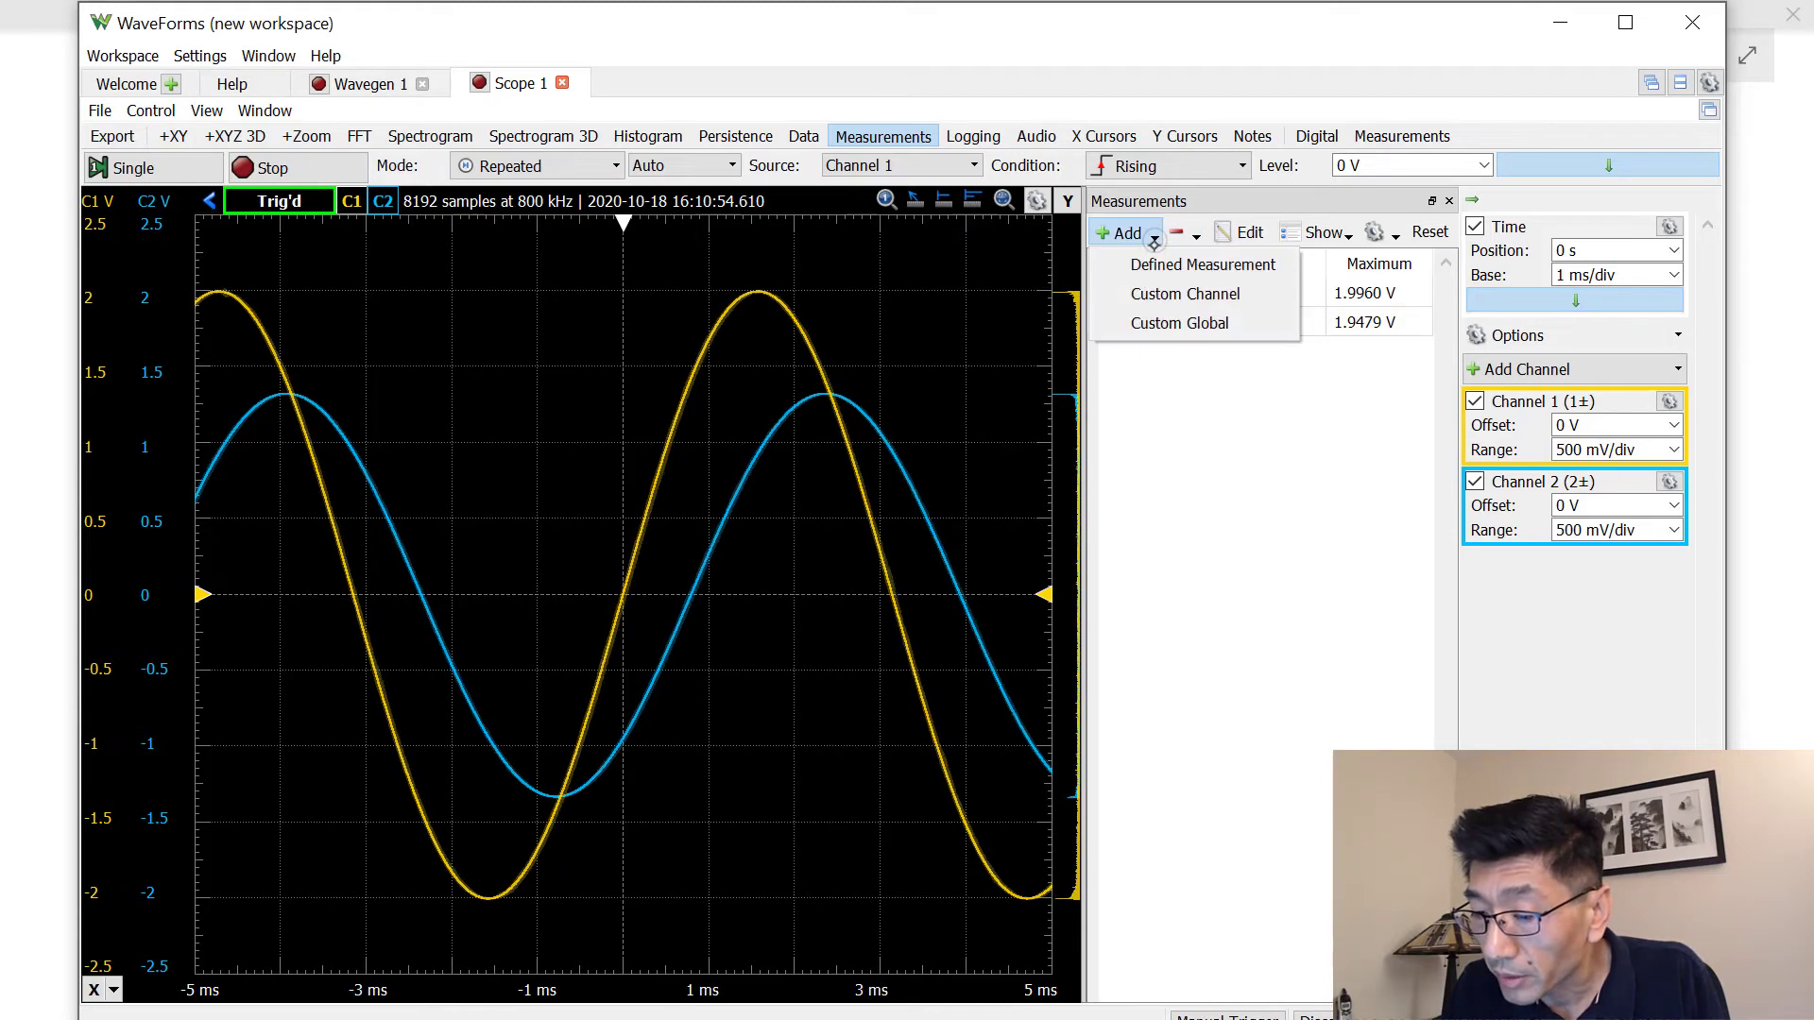
- Add a Channel2 vertical Peak2Peak measurement, which reads about 2.652 V
click(1241, 264)
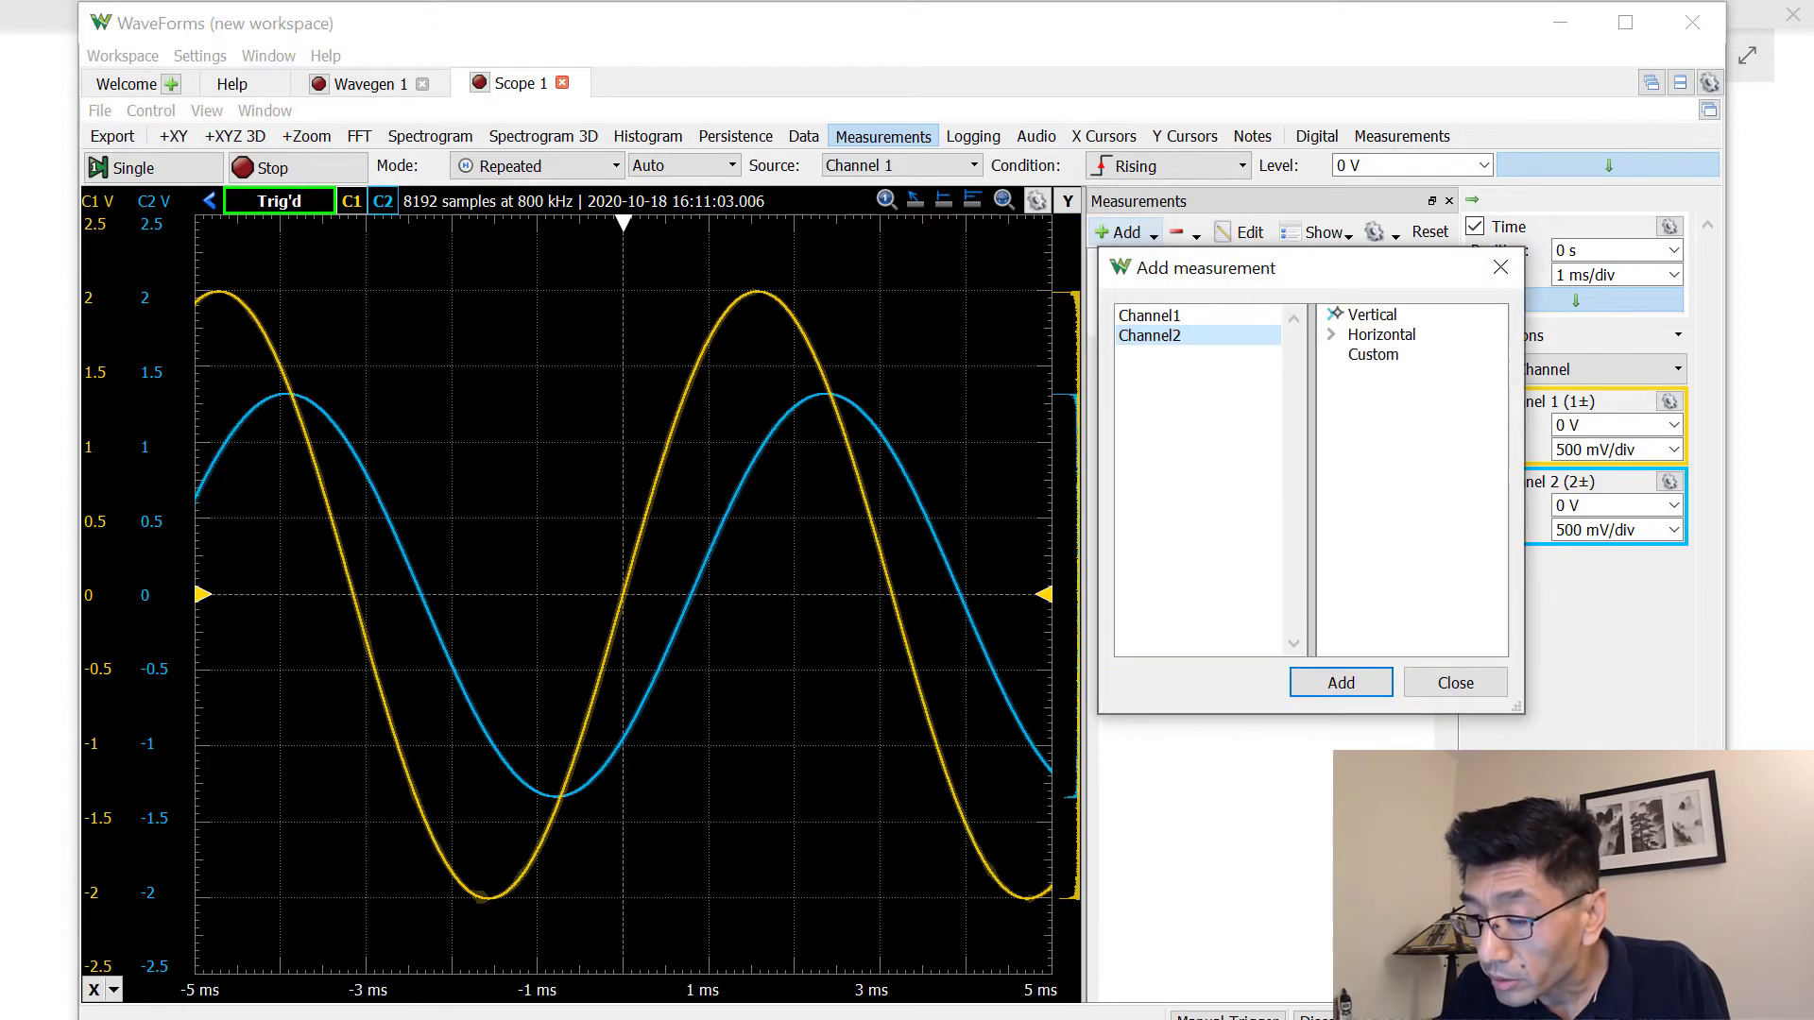
double_click(1374, 317)
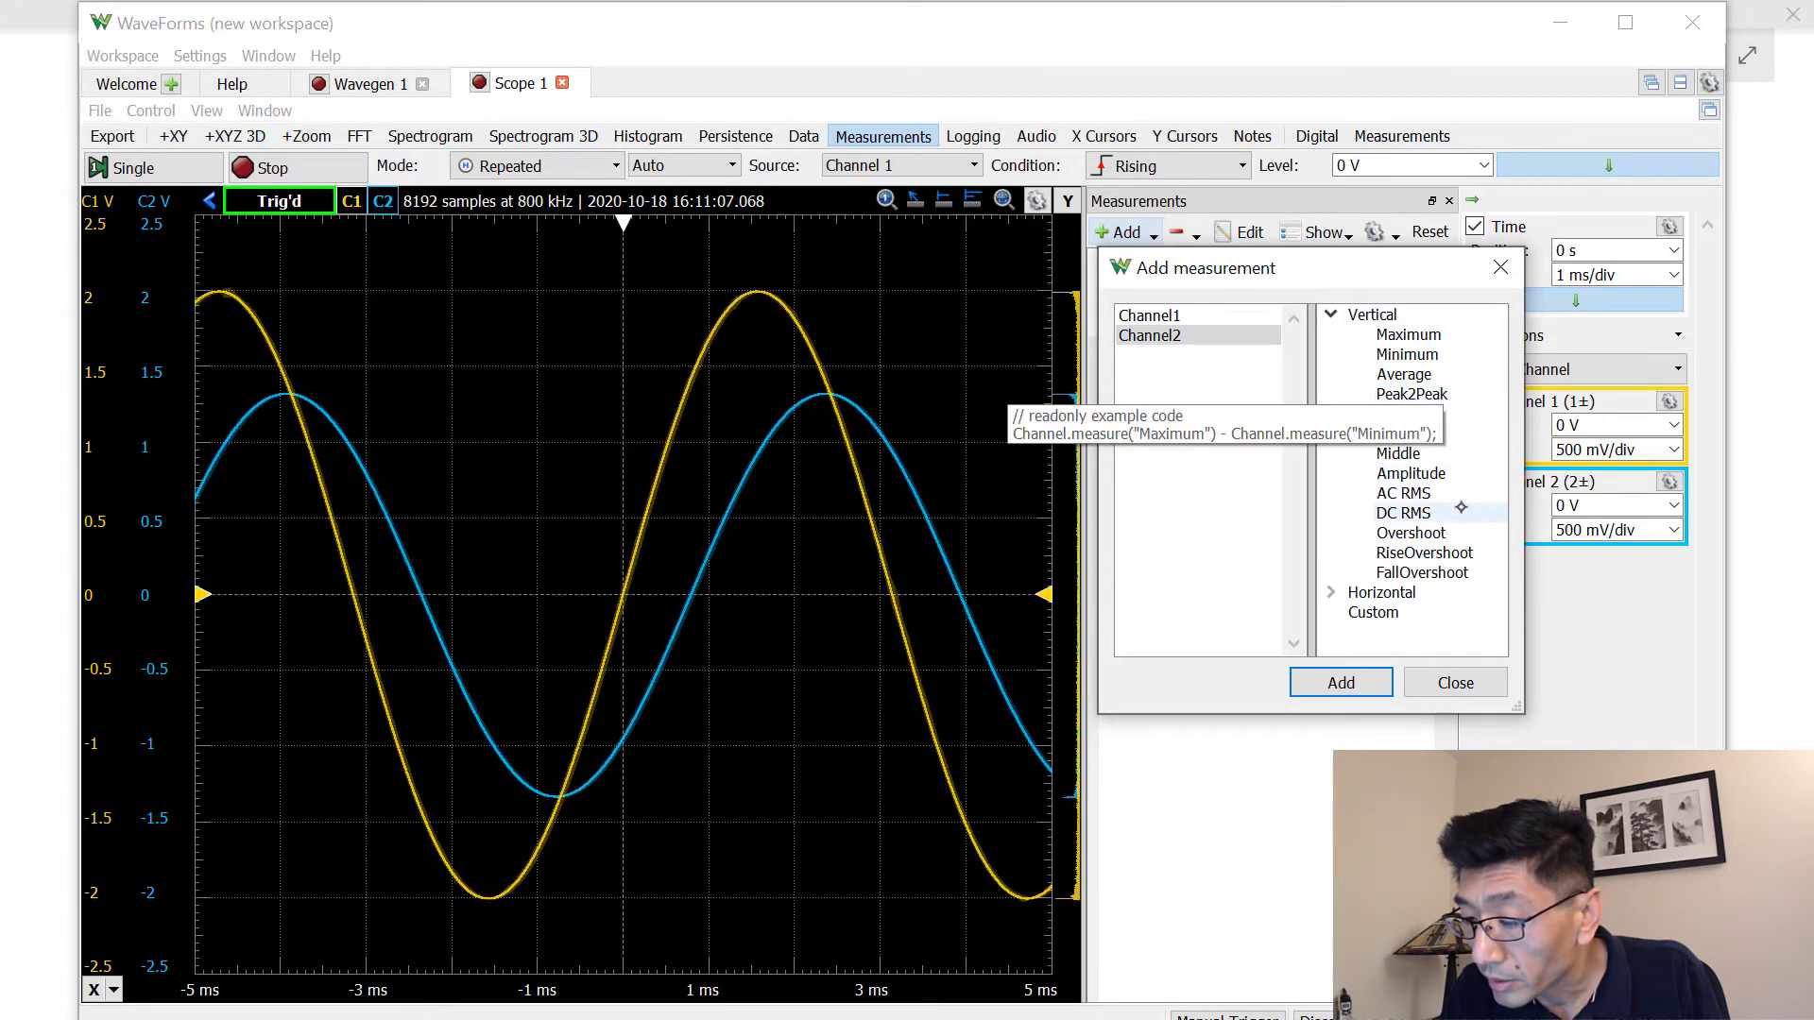
mouse_move(1461, 511)
mouse_move(1443, 395)
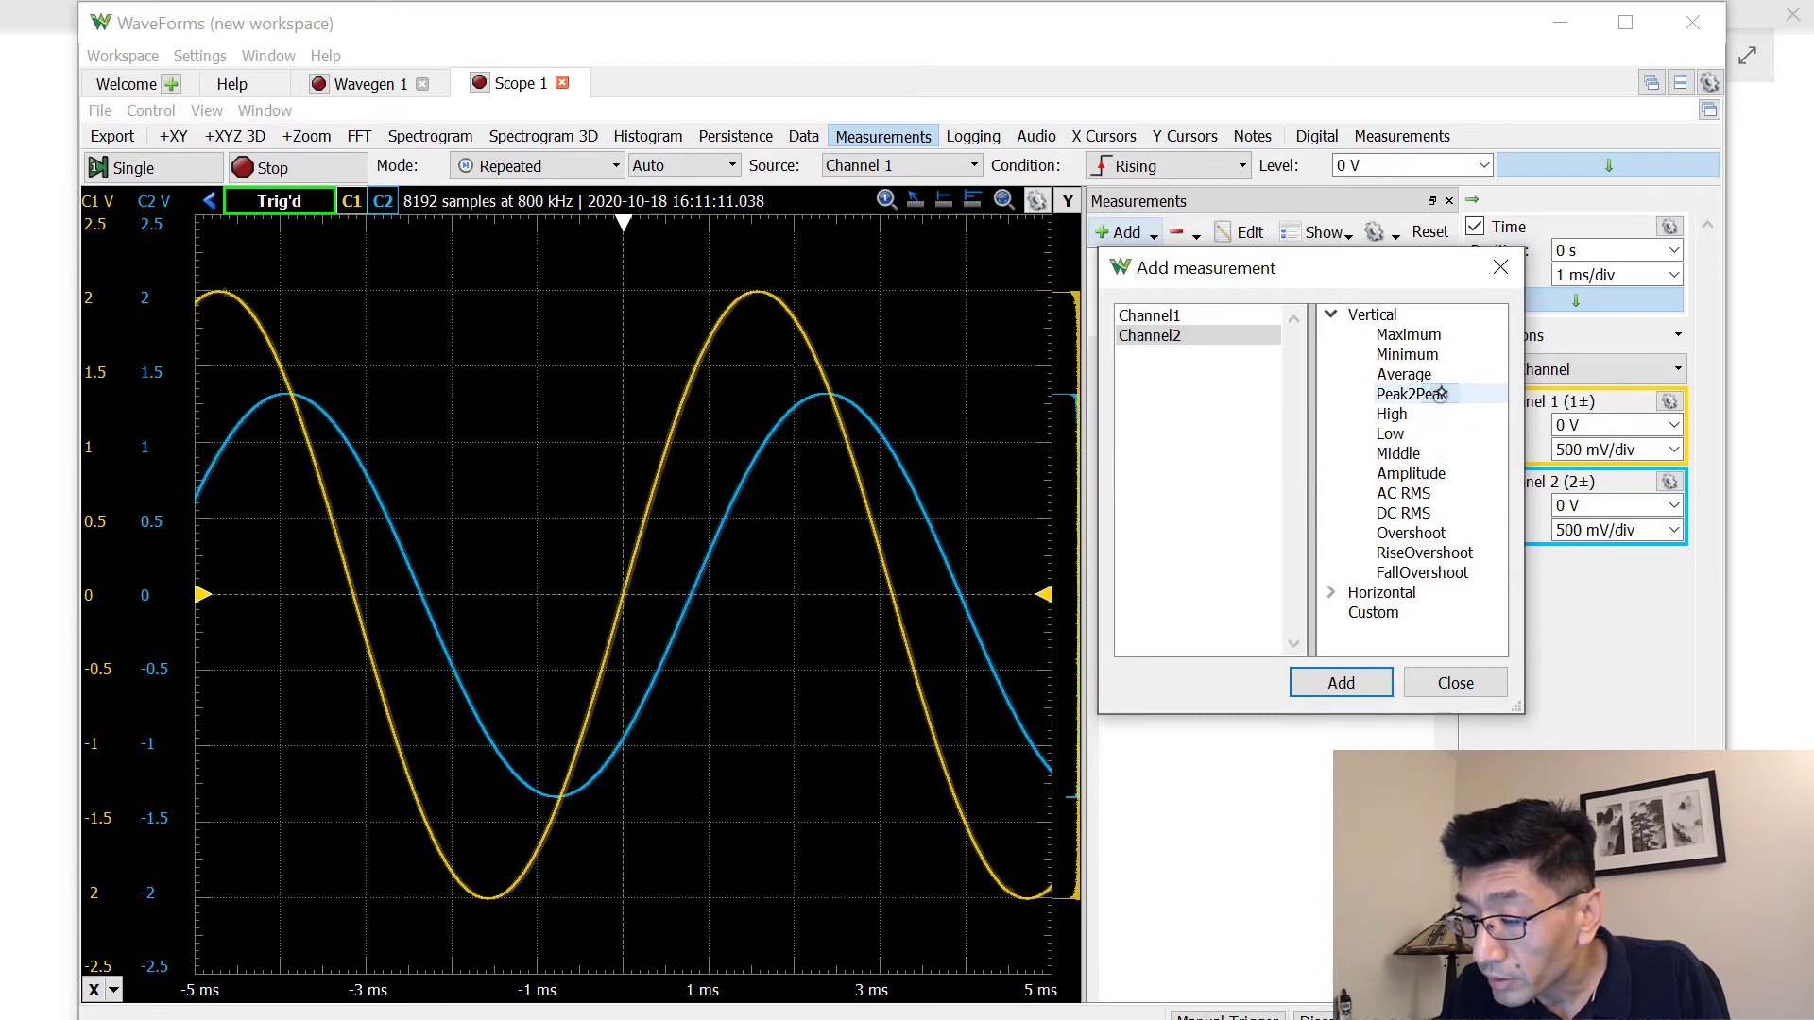
click(1426, 394)
click(1348, 684)
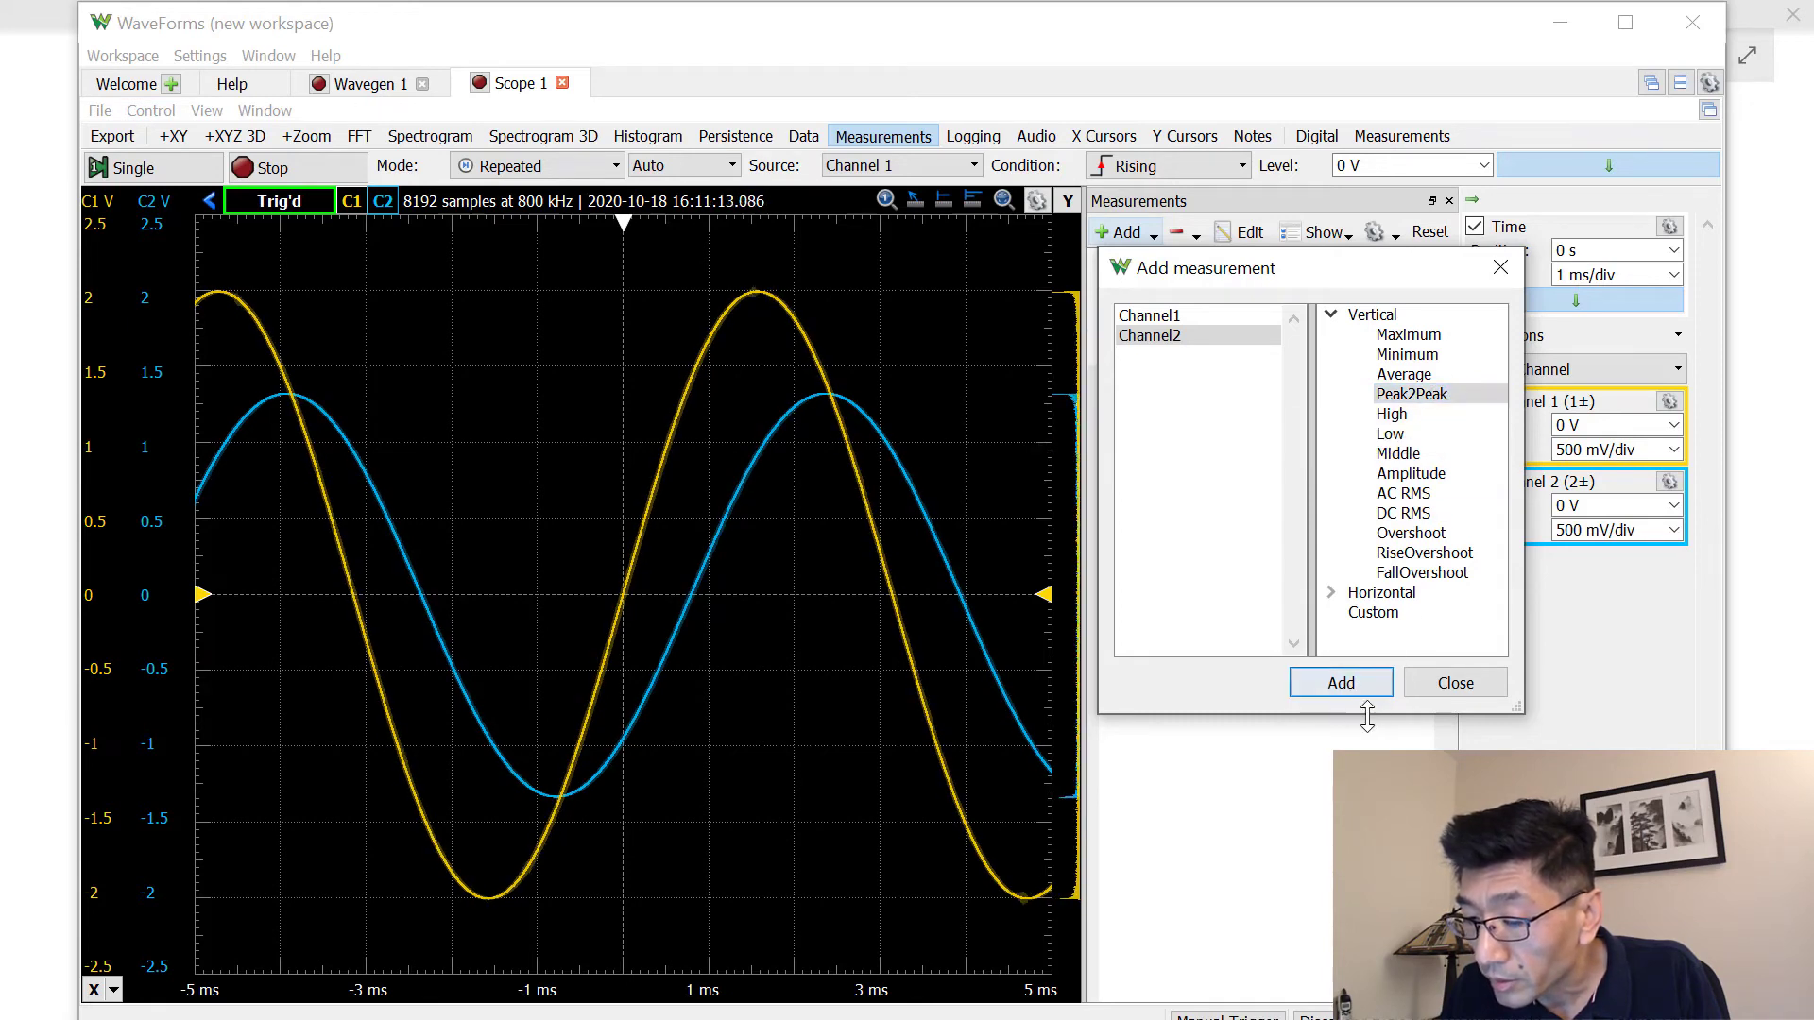
click(1456, 683)
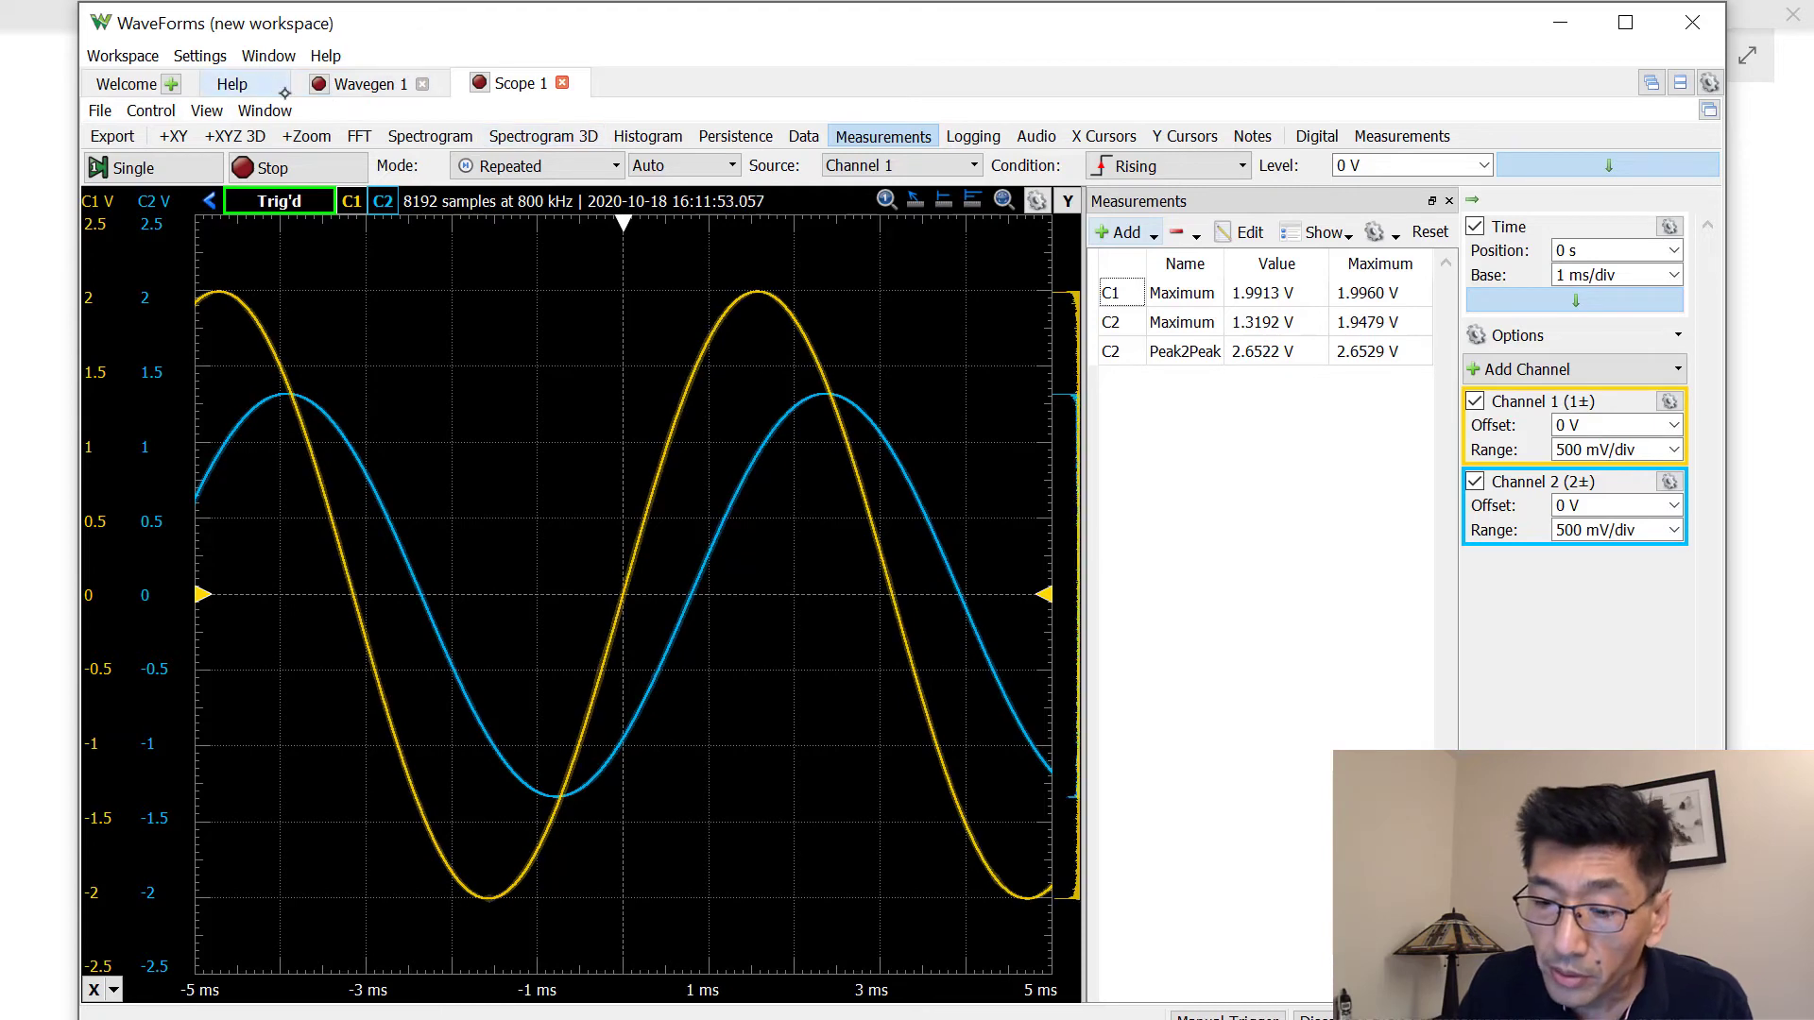
- Raise the Wavegen 1 frequency to 1.5915 kHz and return to the Scope 1 view
click(364, 91)
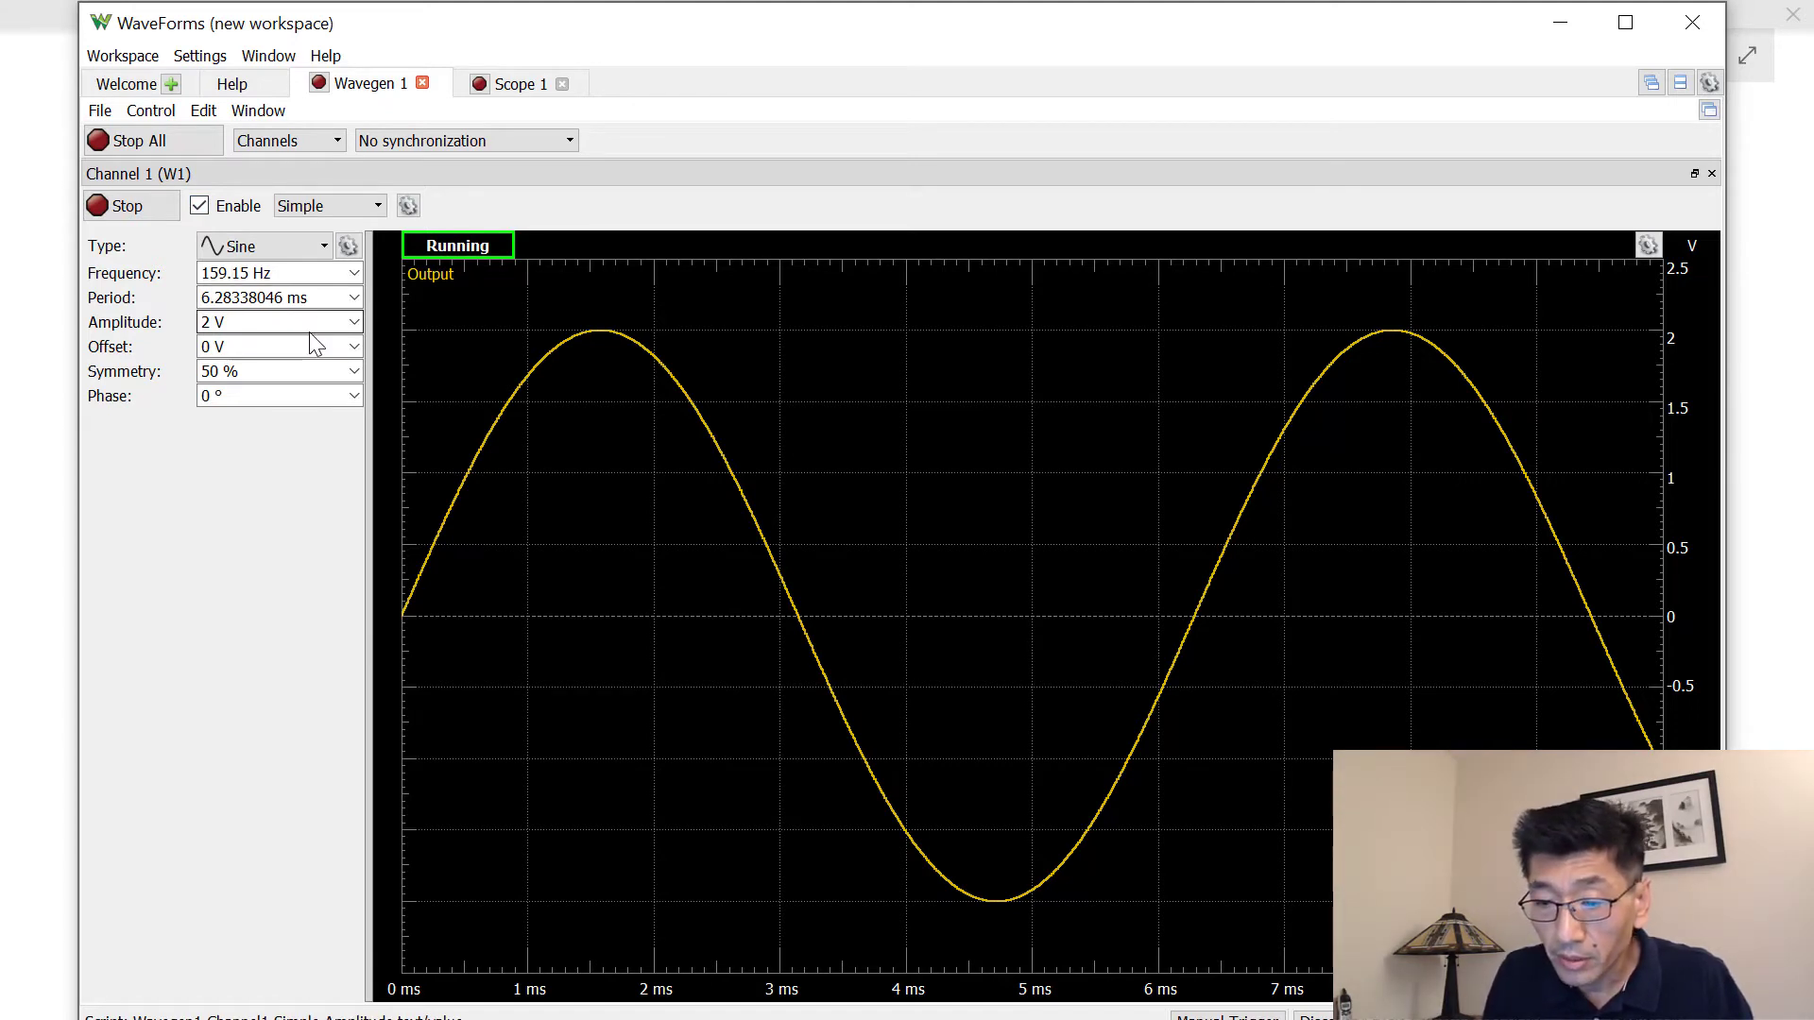
key(BackSpace)
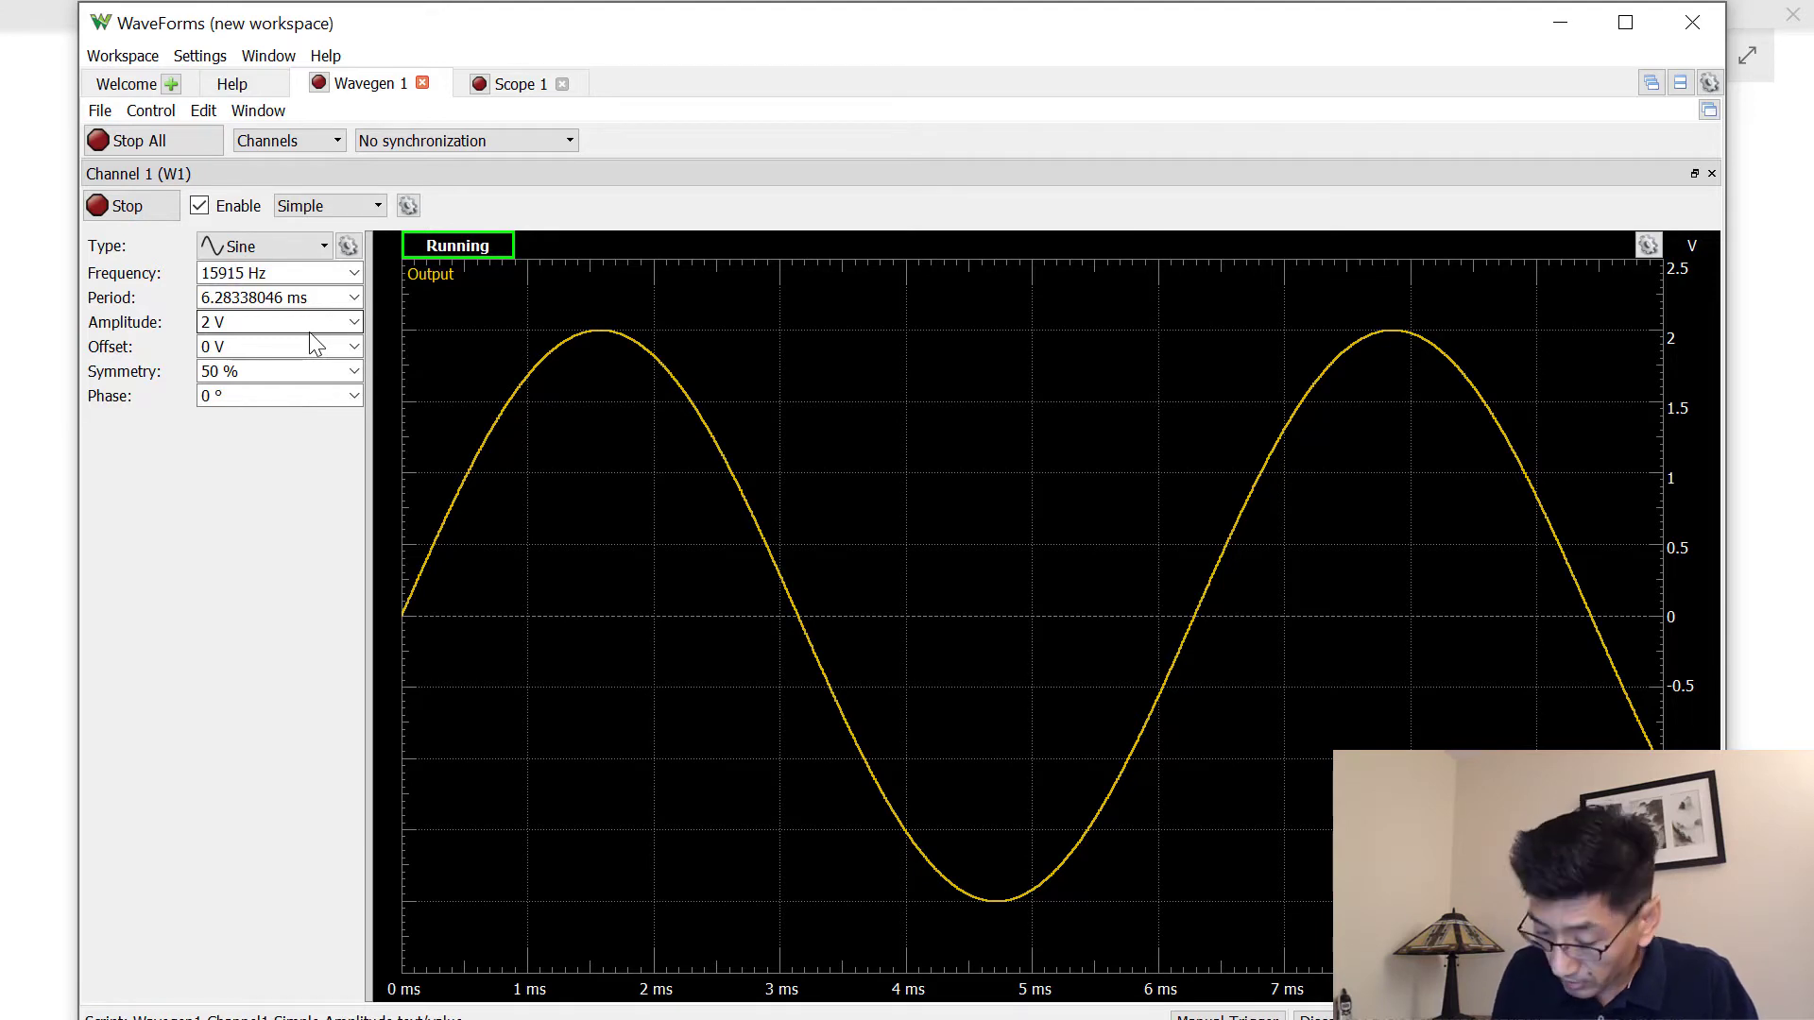
text(.)
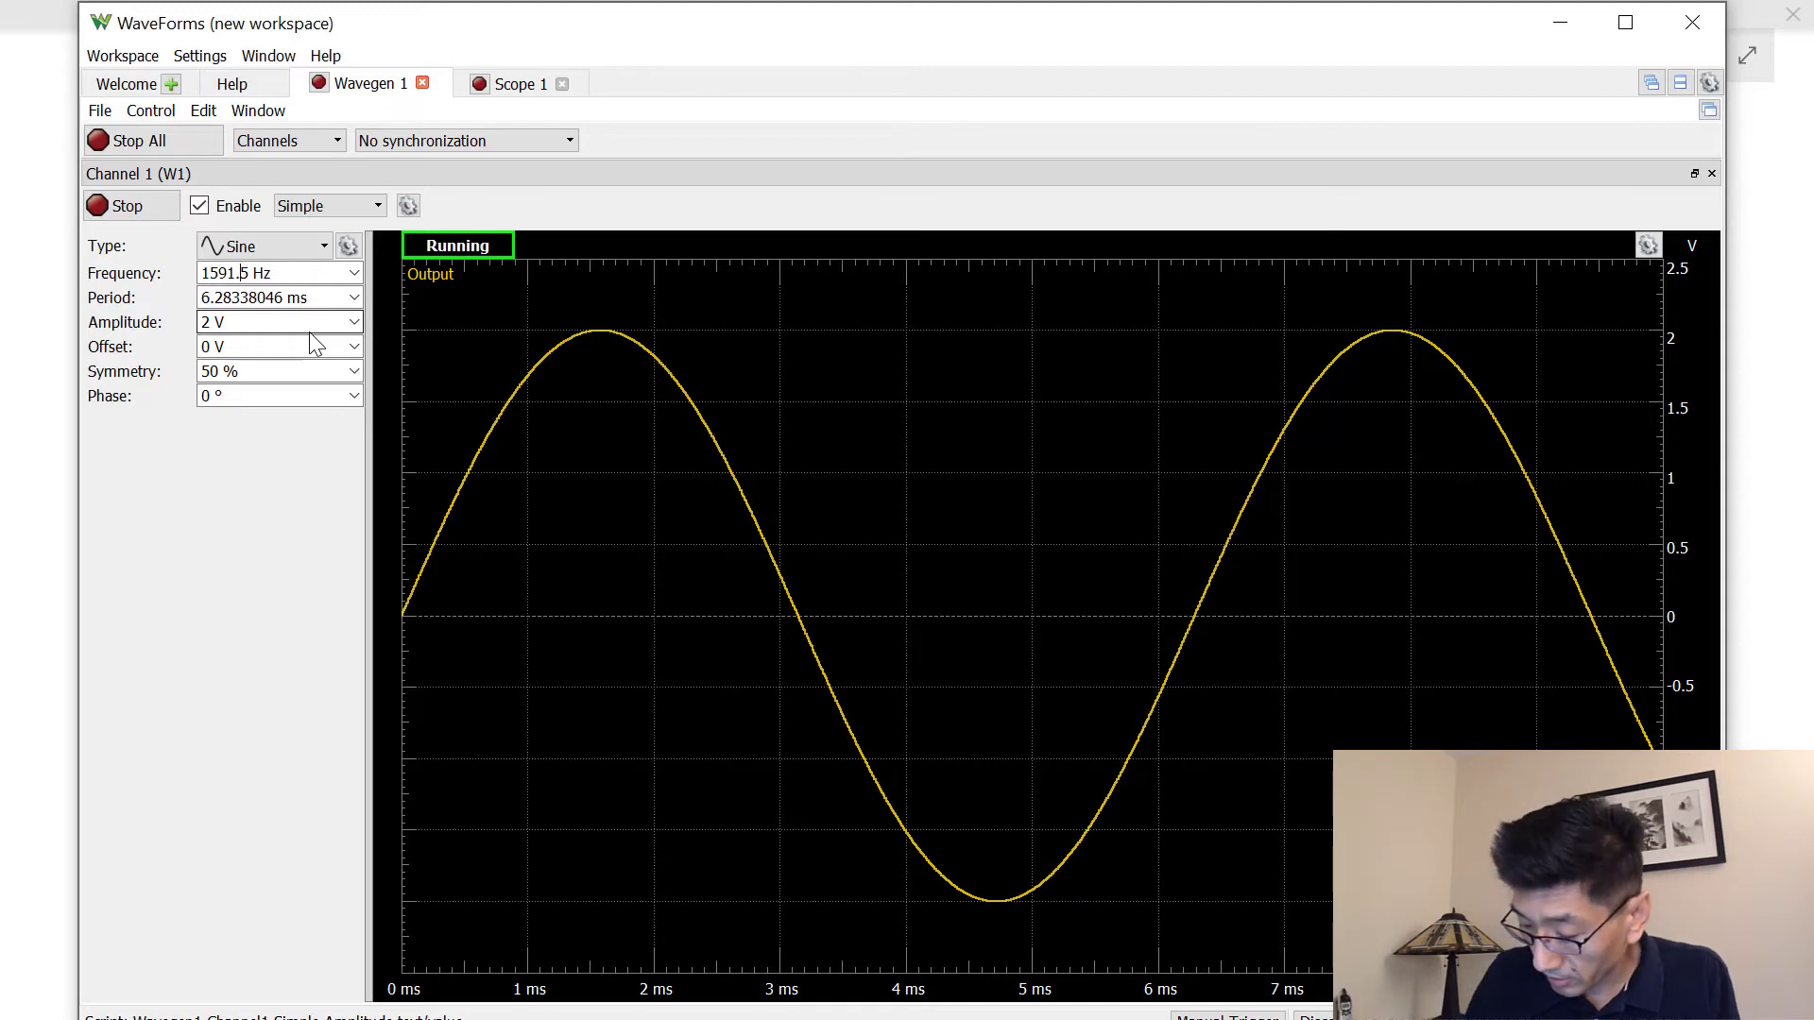
key(Return)
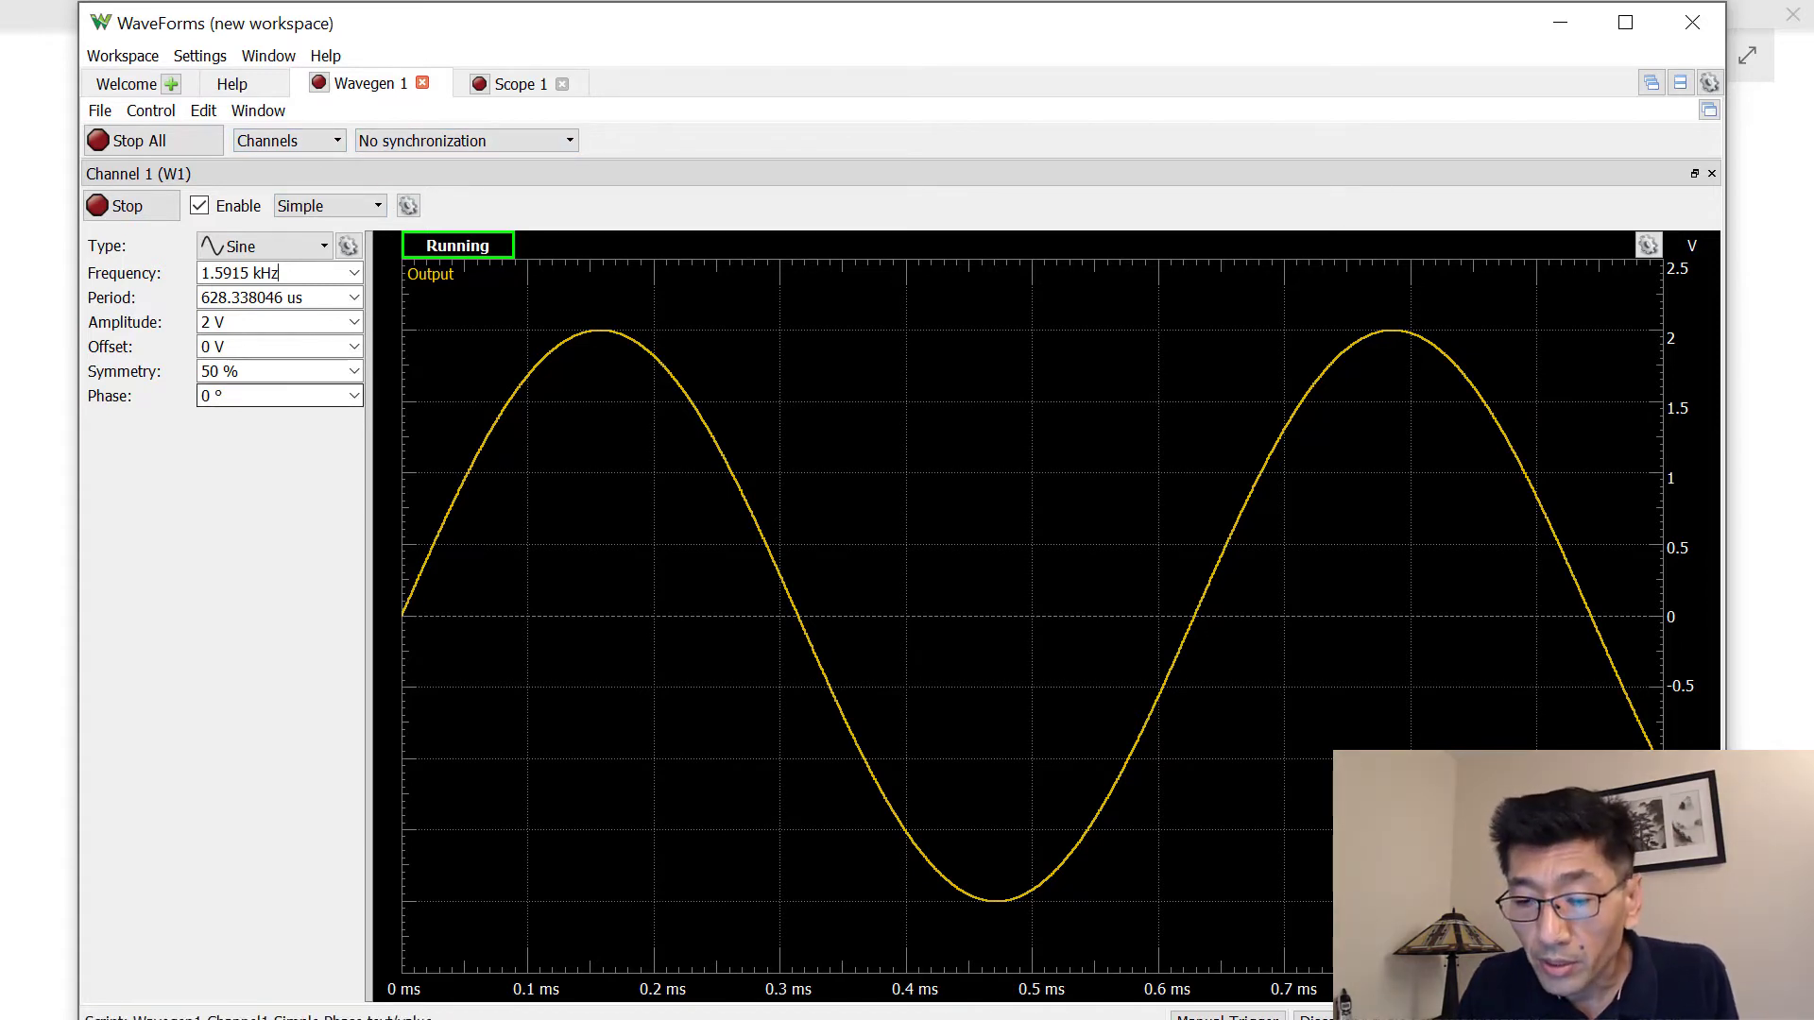
click(509, 85)
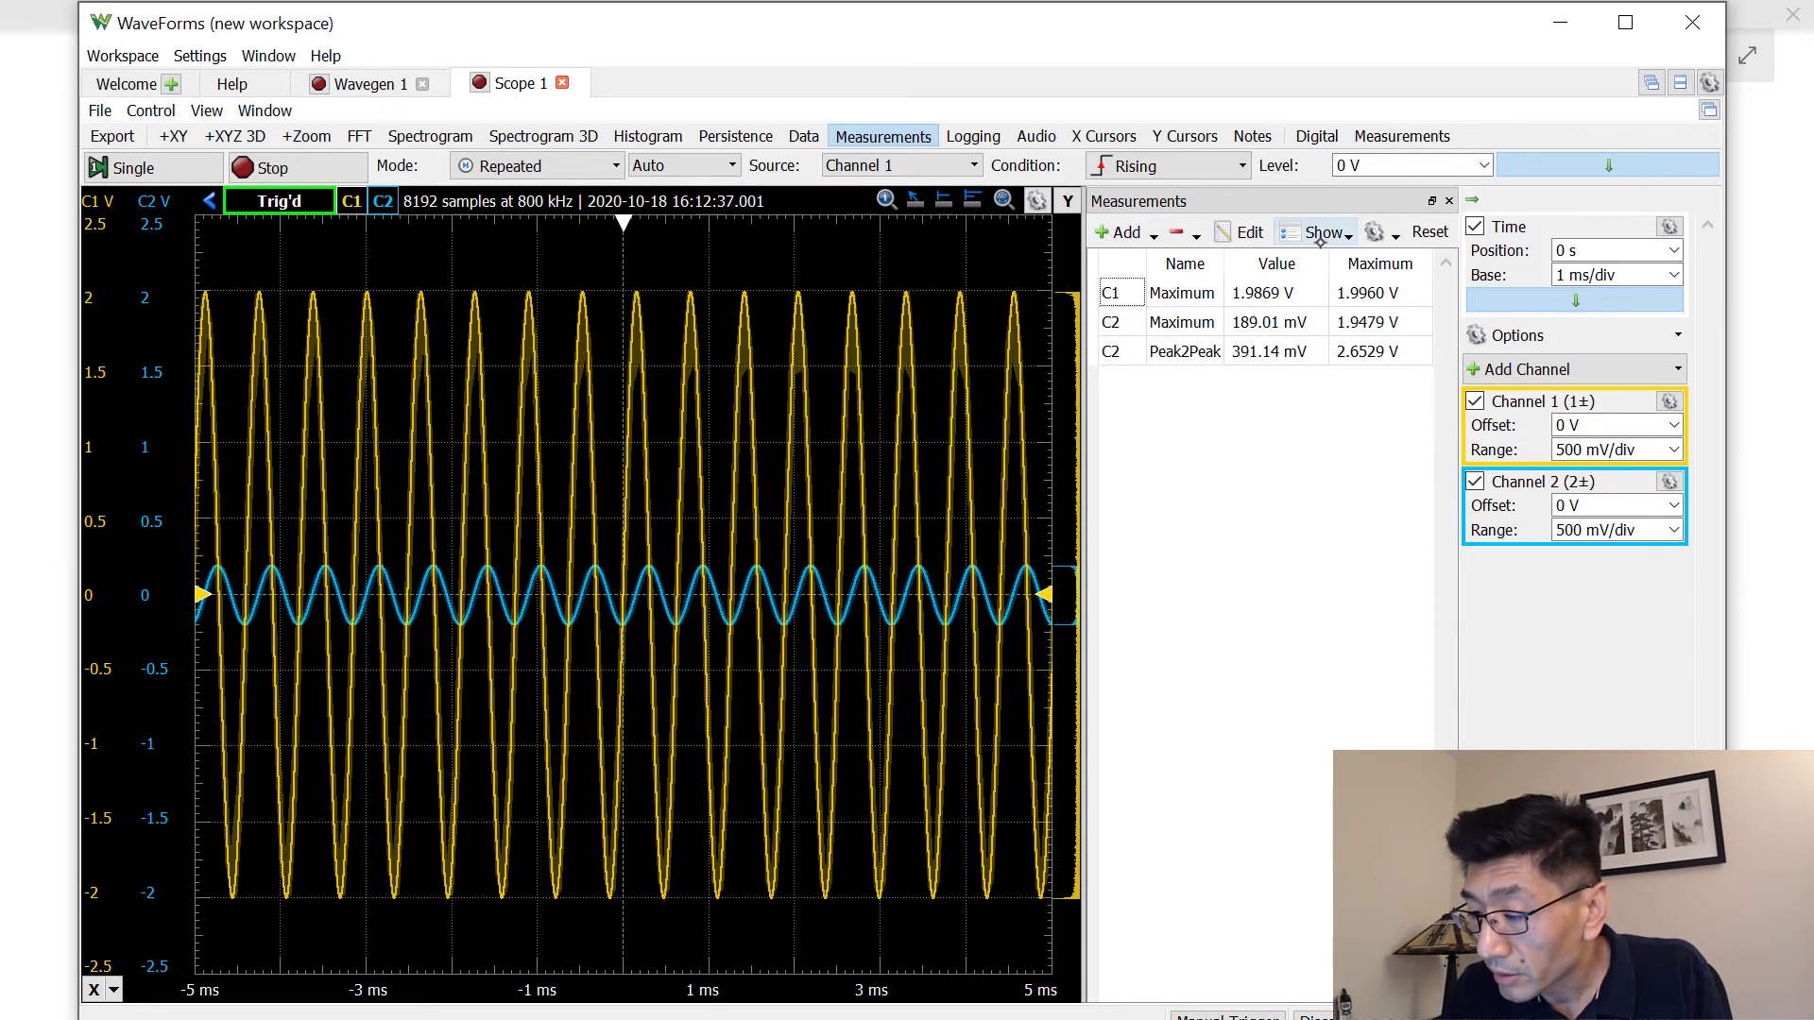
- Set the scope time base to 100 us/div, showing channel 2 near 391 mV peak-to-peak
click(1673, 275)
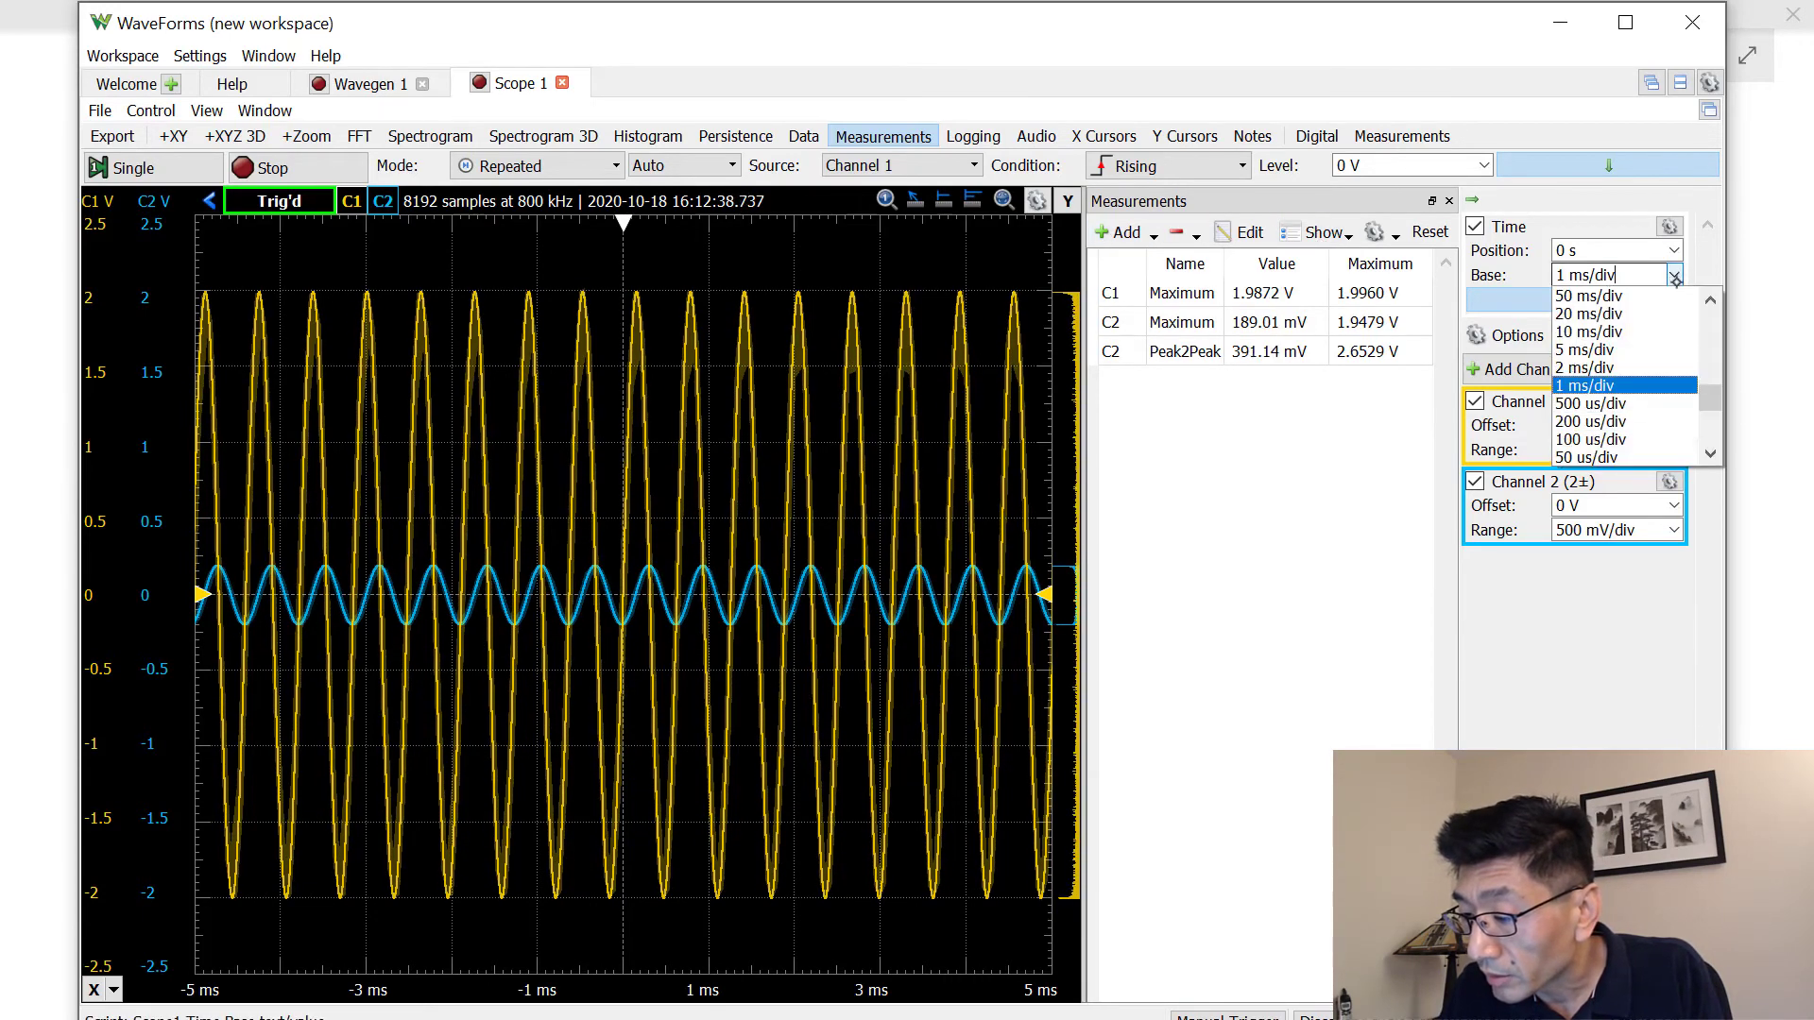
click(1665, 441)
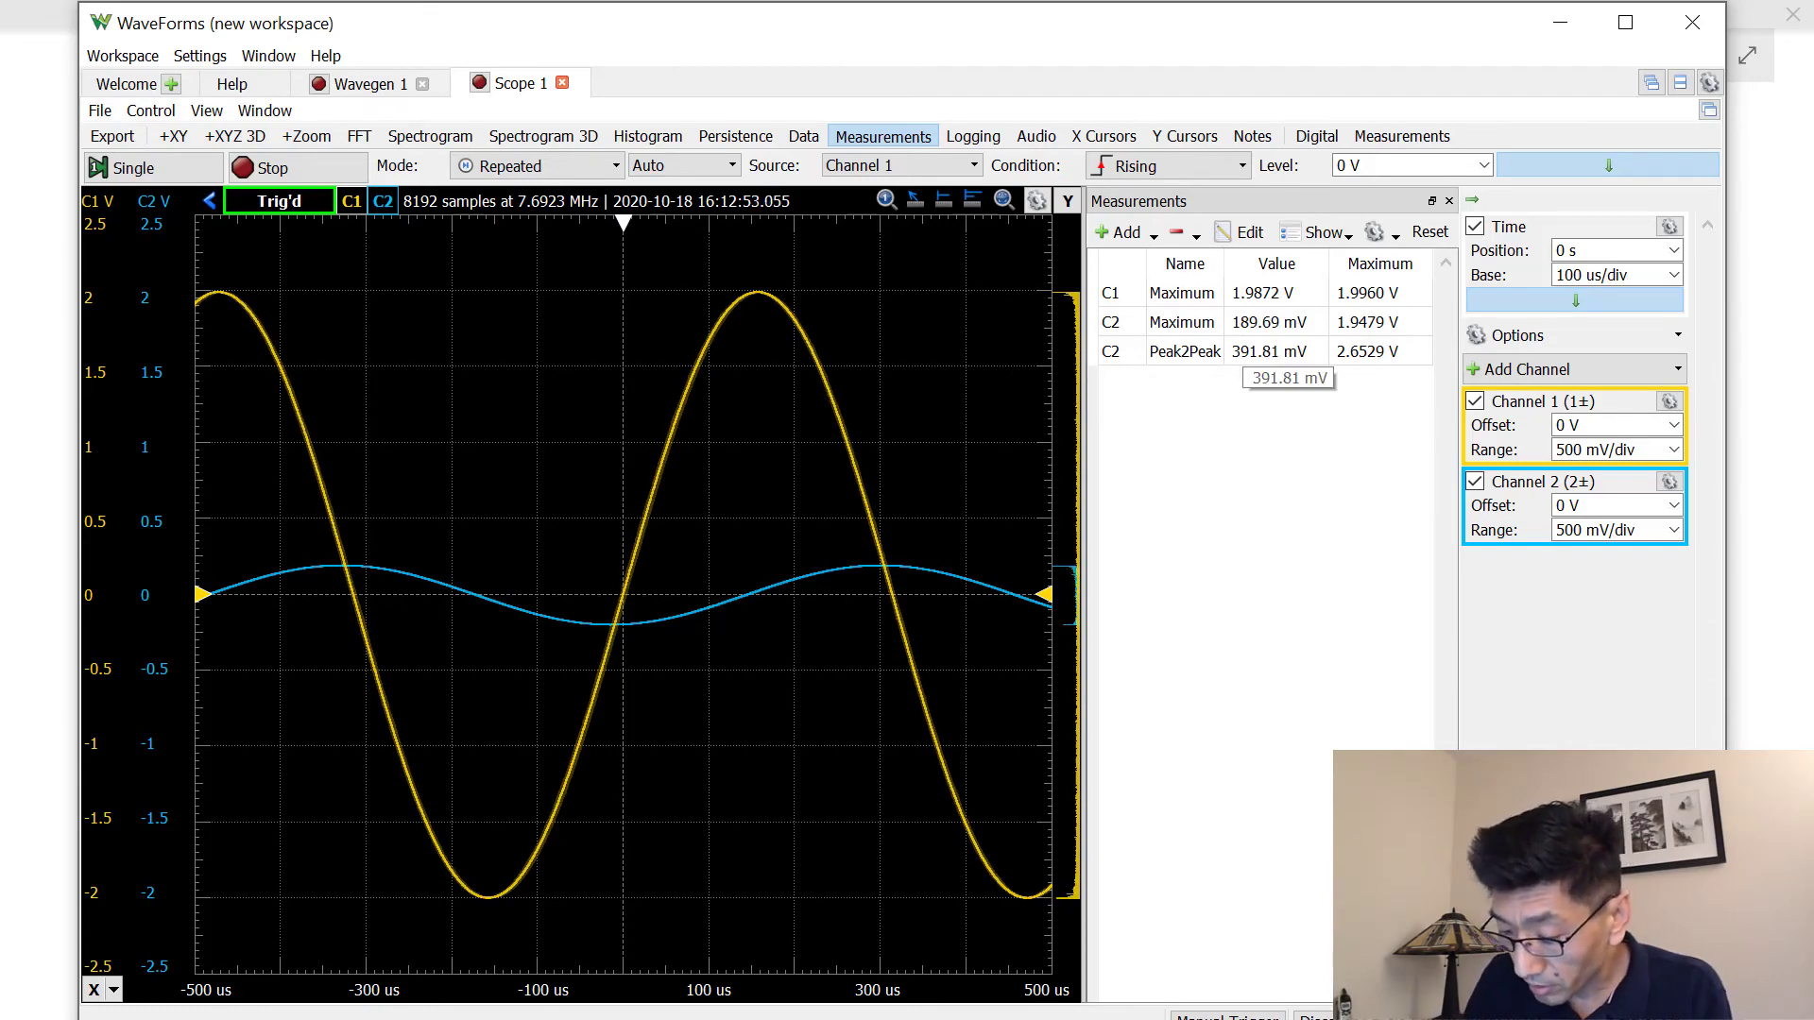
key(alt+Tab)
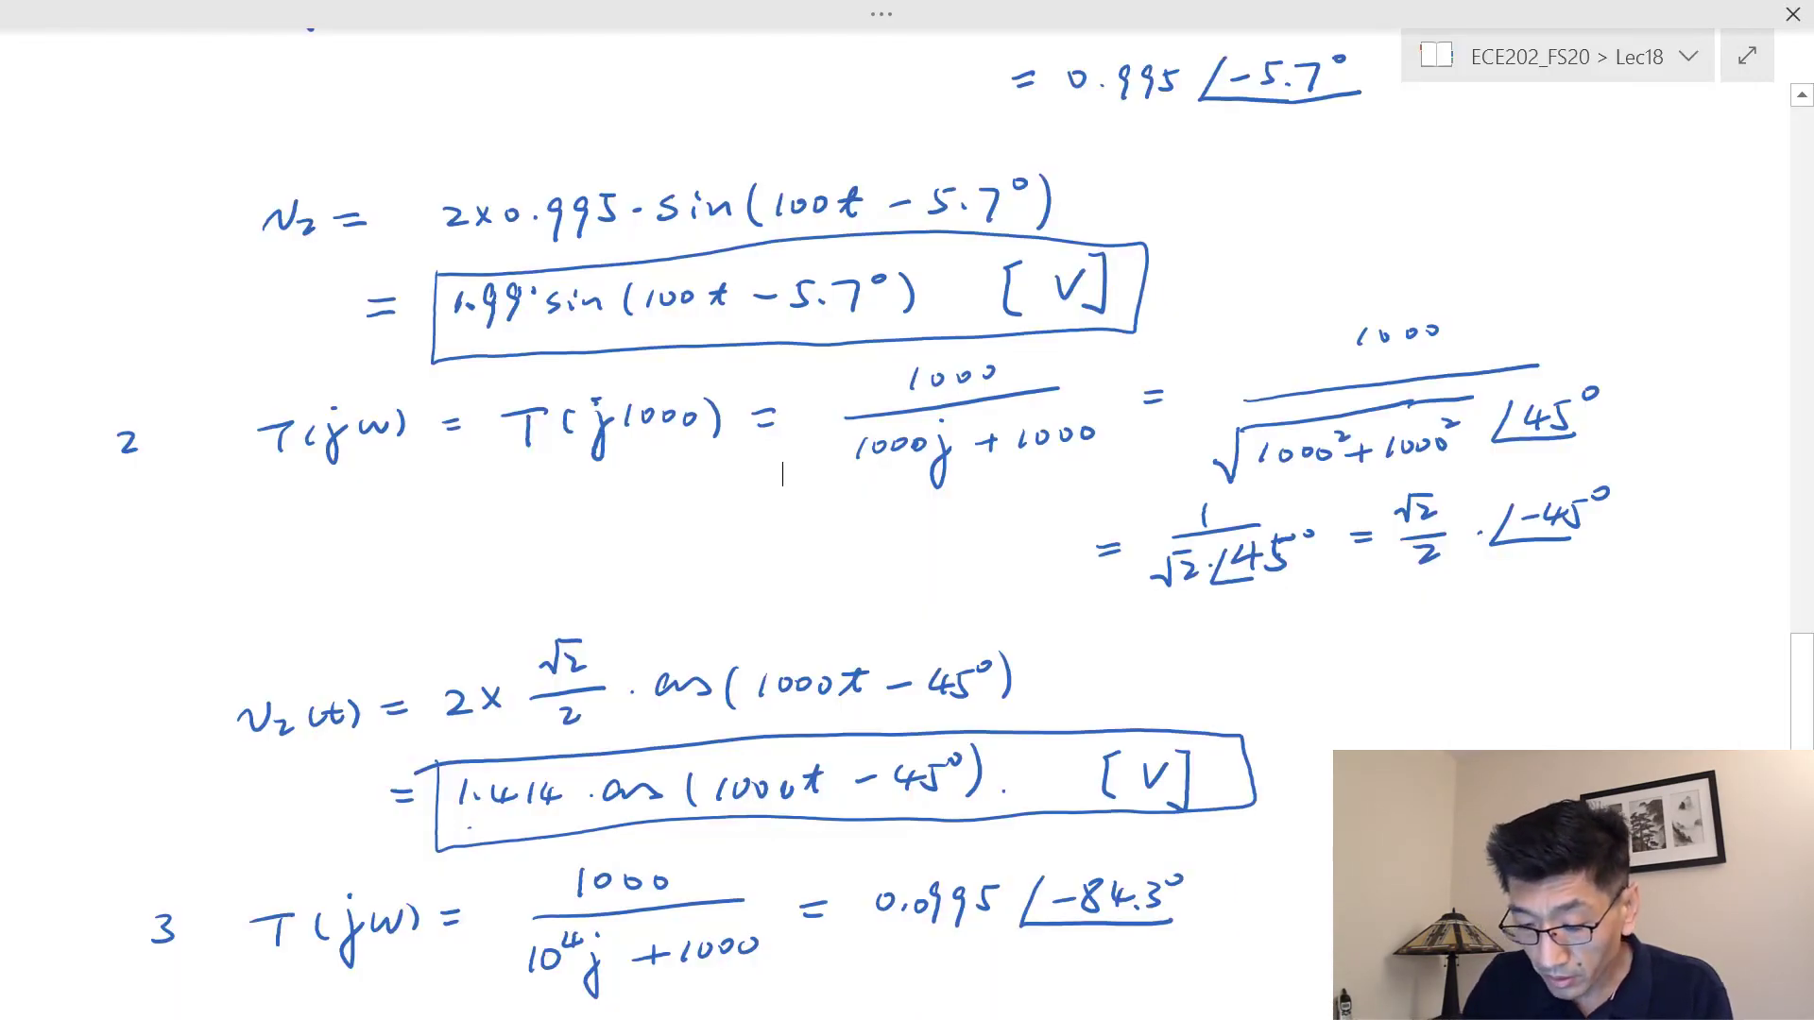
- Review the part 3 calculations in the OneNote notes, then bring the WaveForms scope back to the front
scroll(782, 271, down, 3)
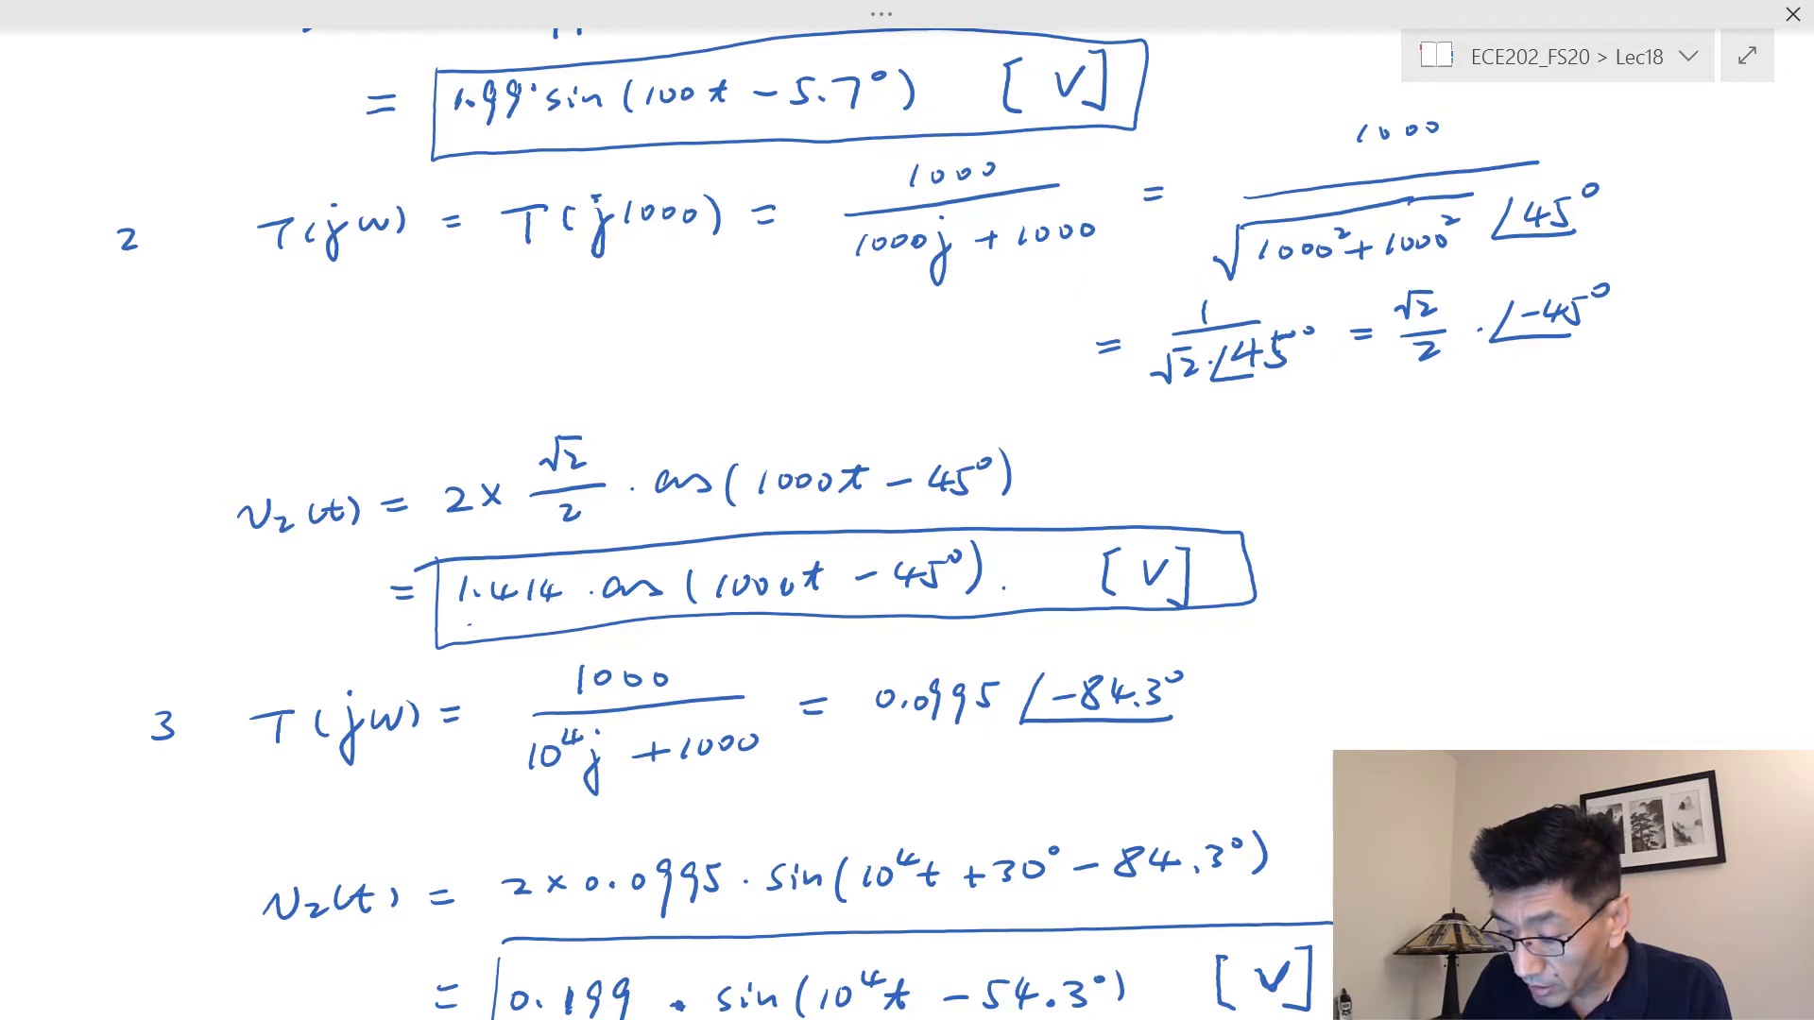
key(alt+Tab)
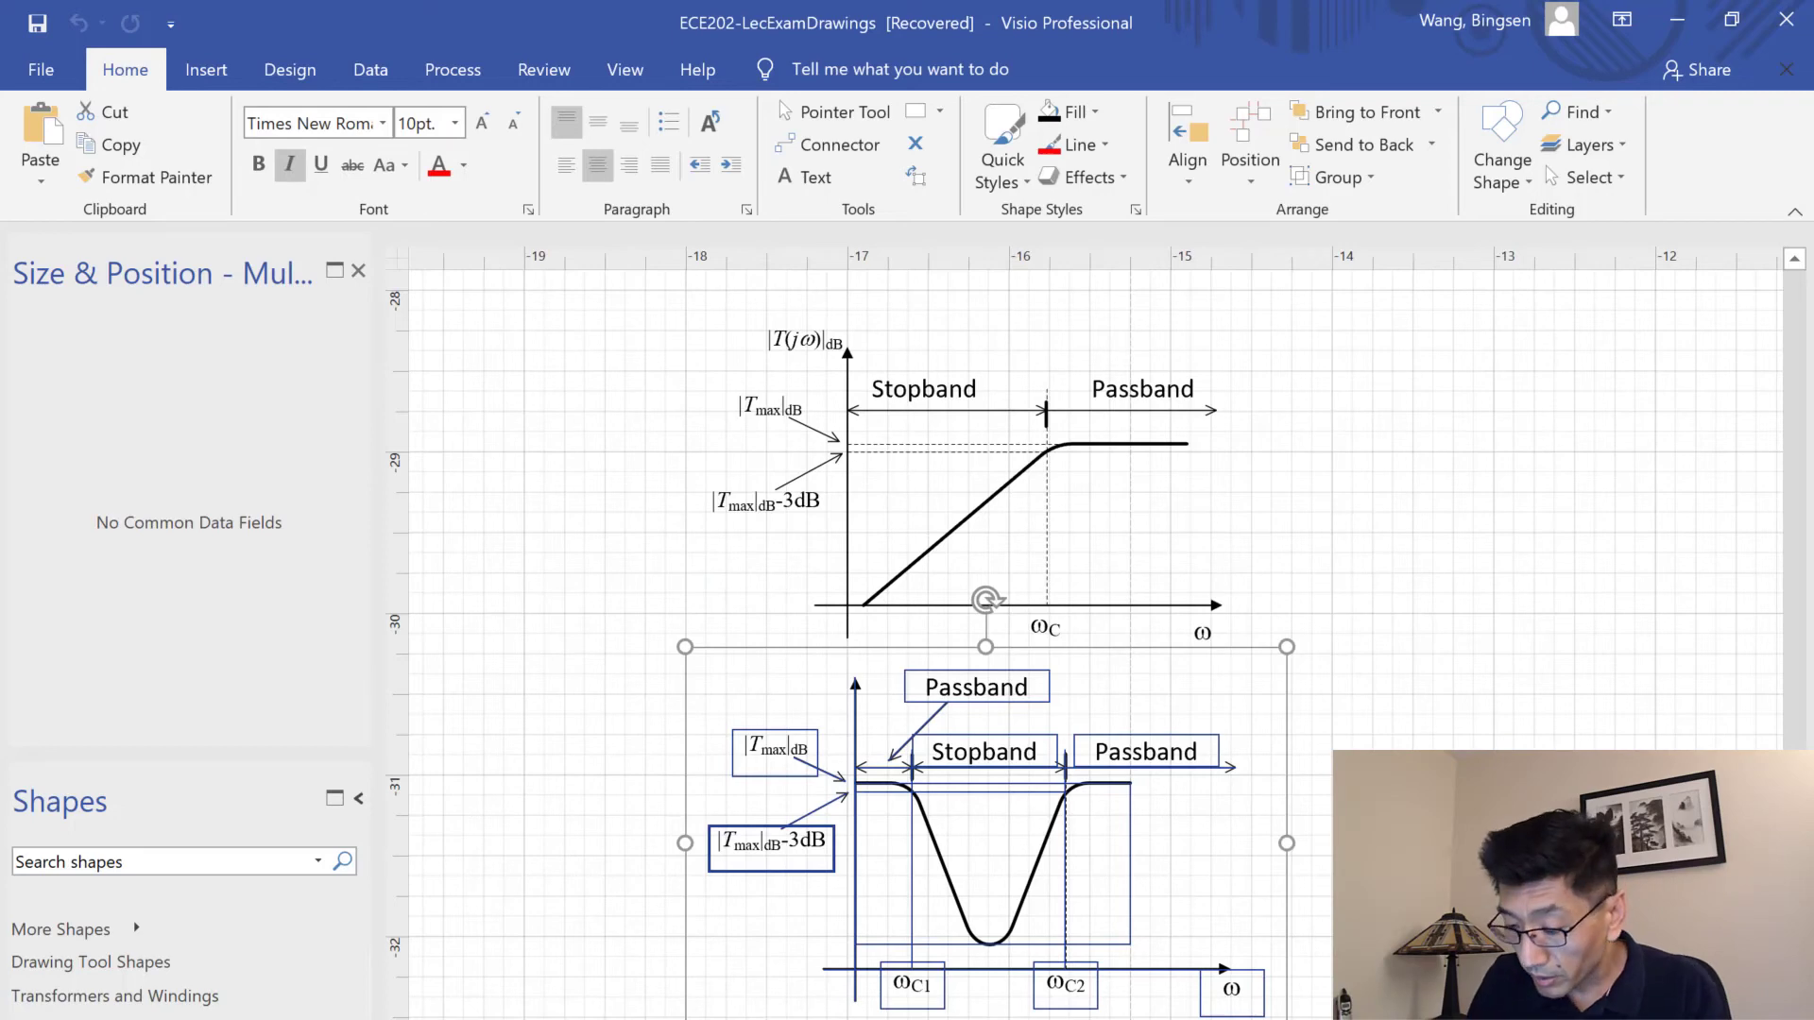
key(alt+Tab)
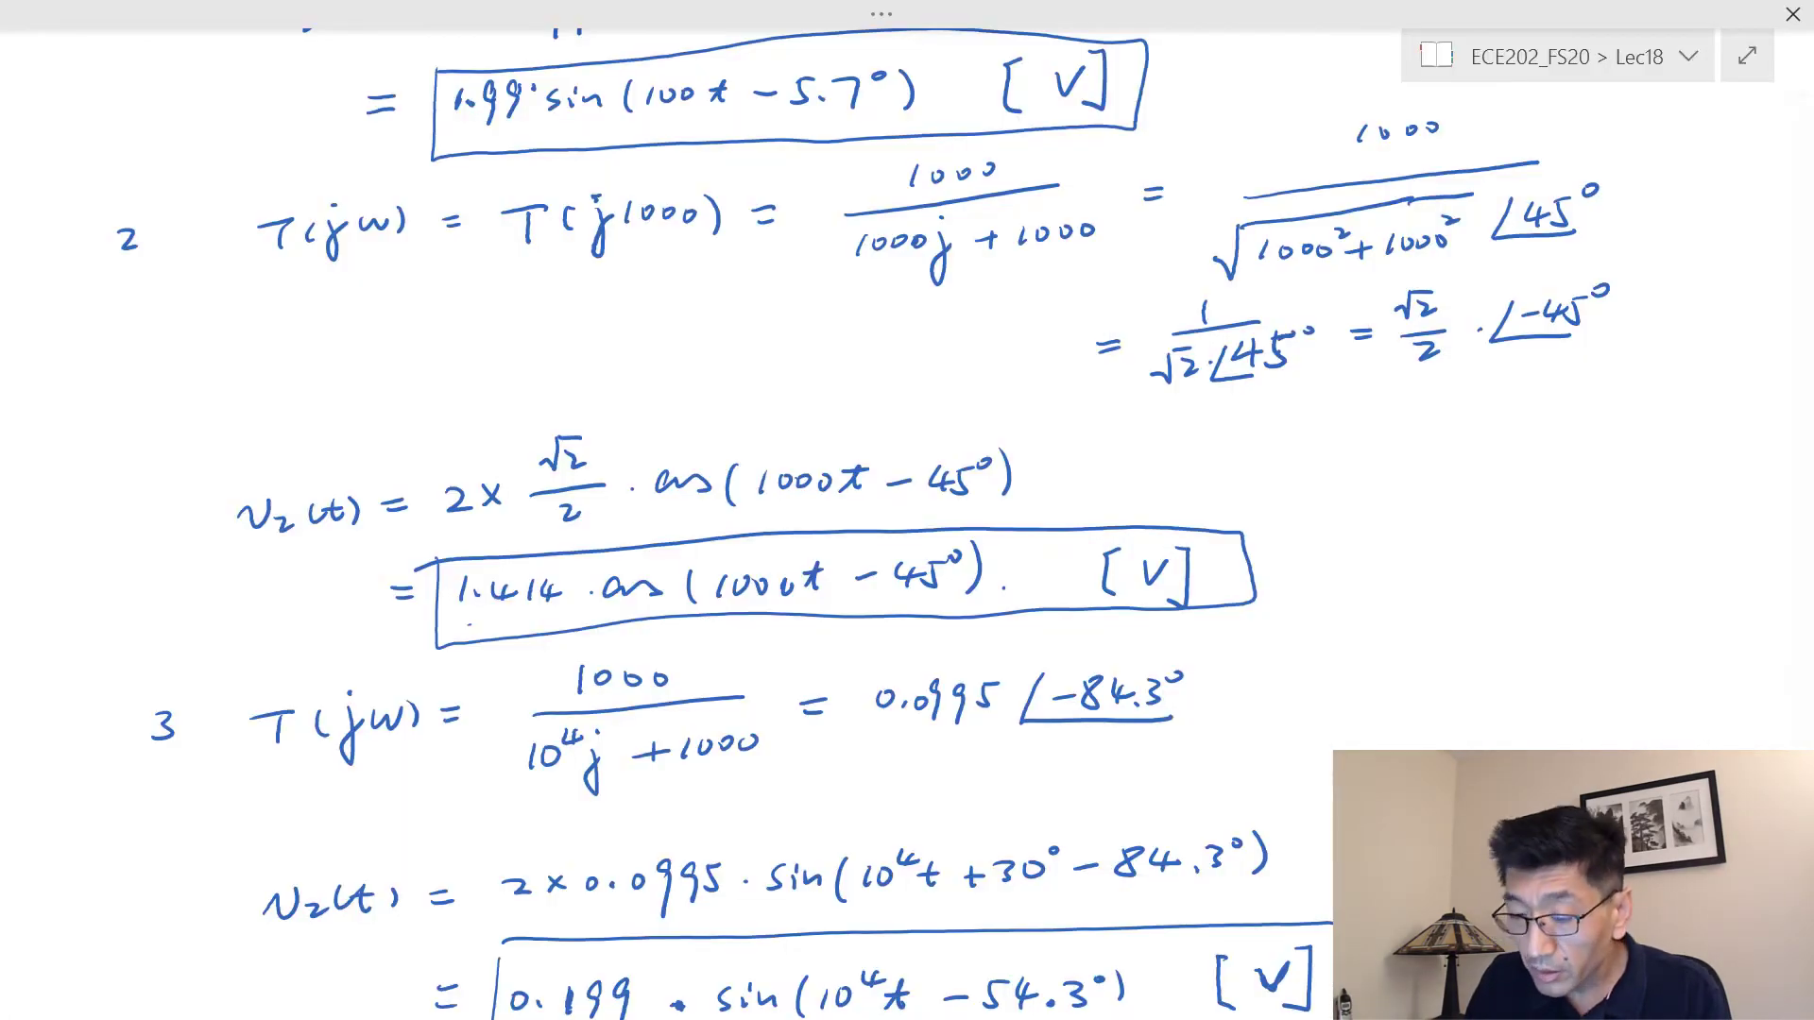
scroll(1443, 736, up, 5)
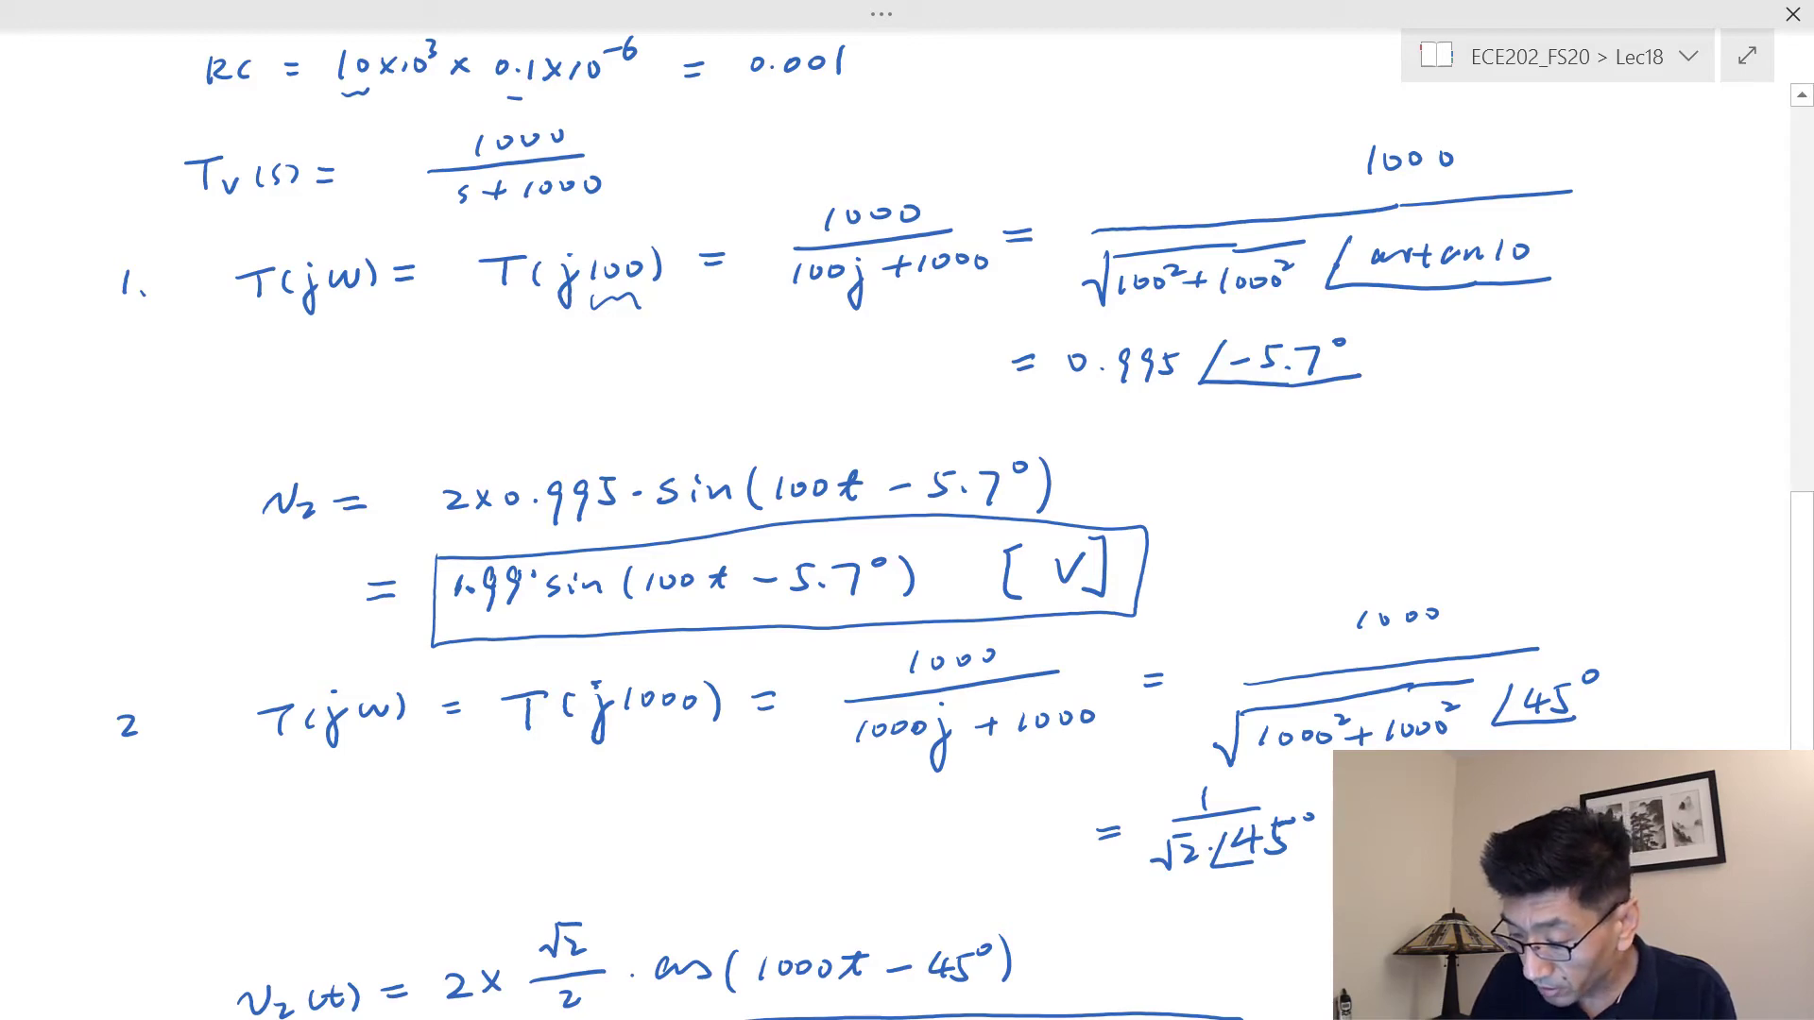
key(alt+Tab)
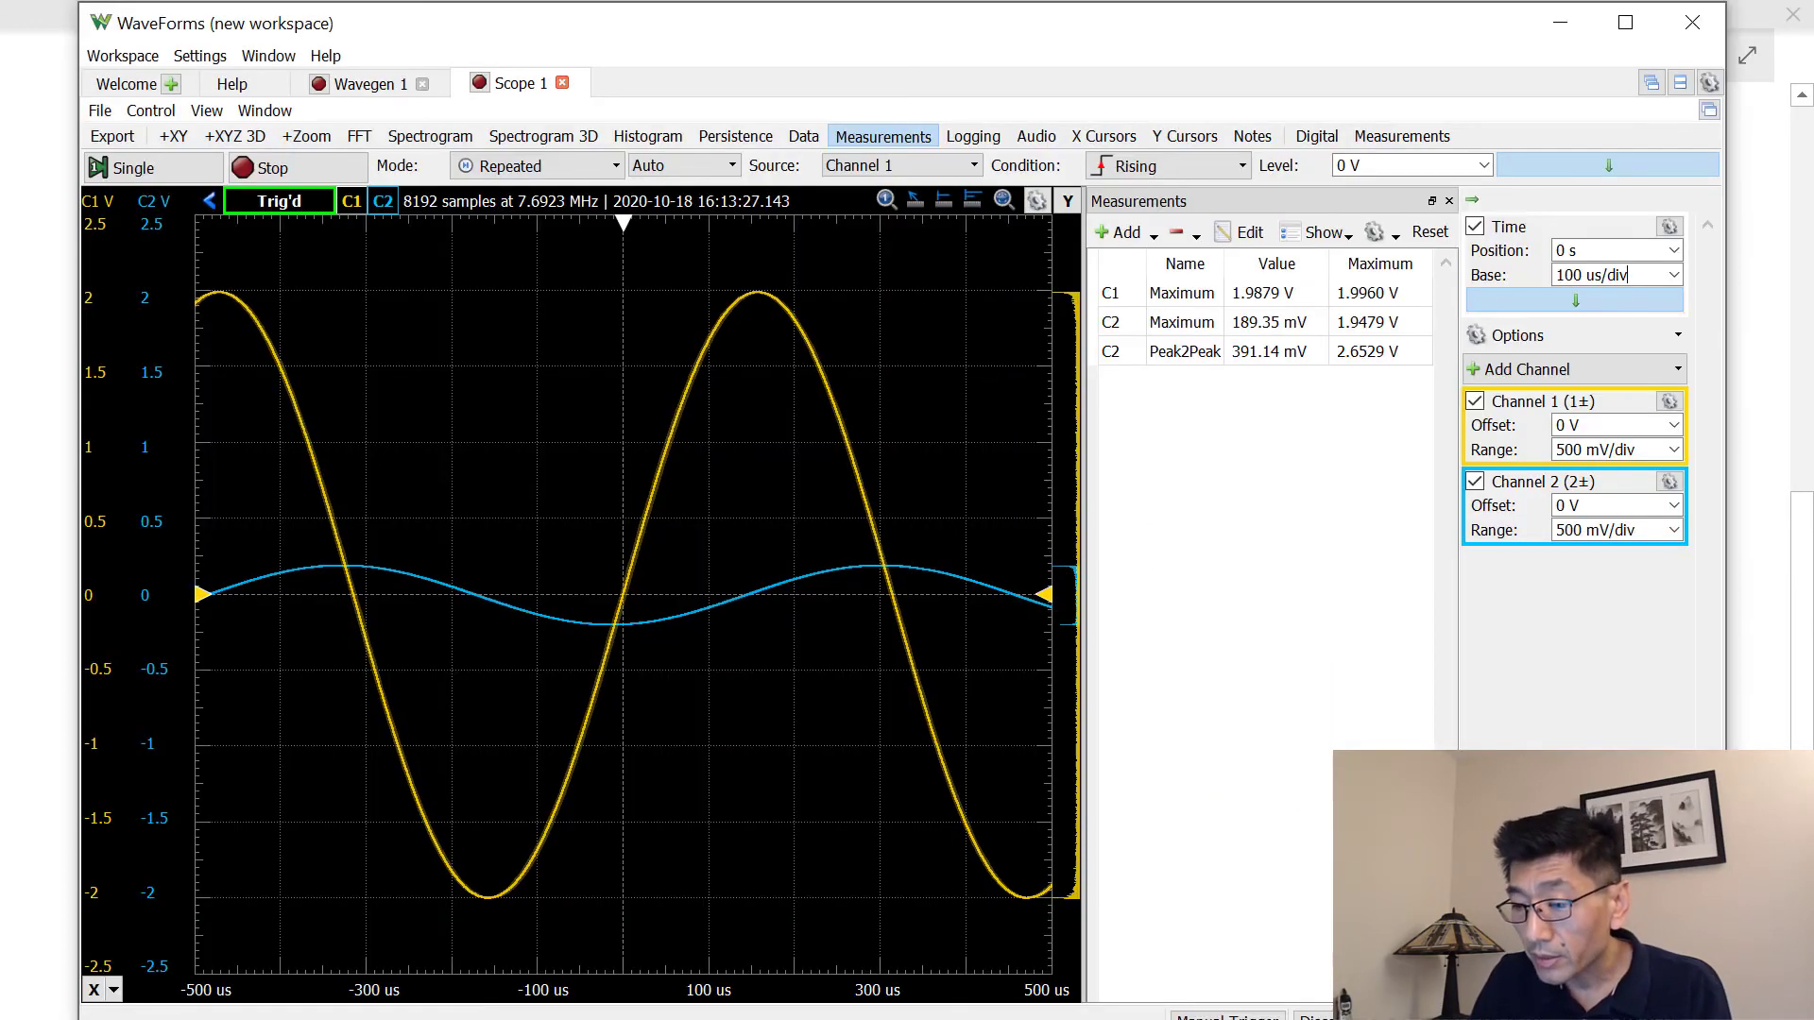
- Select the Maximum column and remove the C1 Maximum, C2 Maximum and C2 Peak2Peak readings
click(1627, 275)
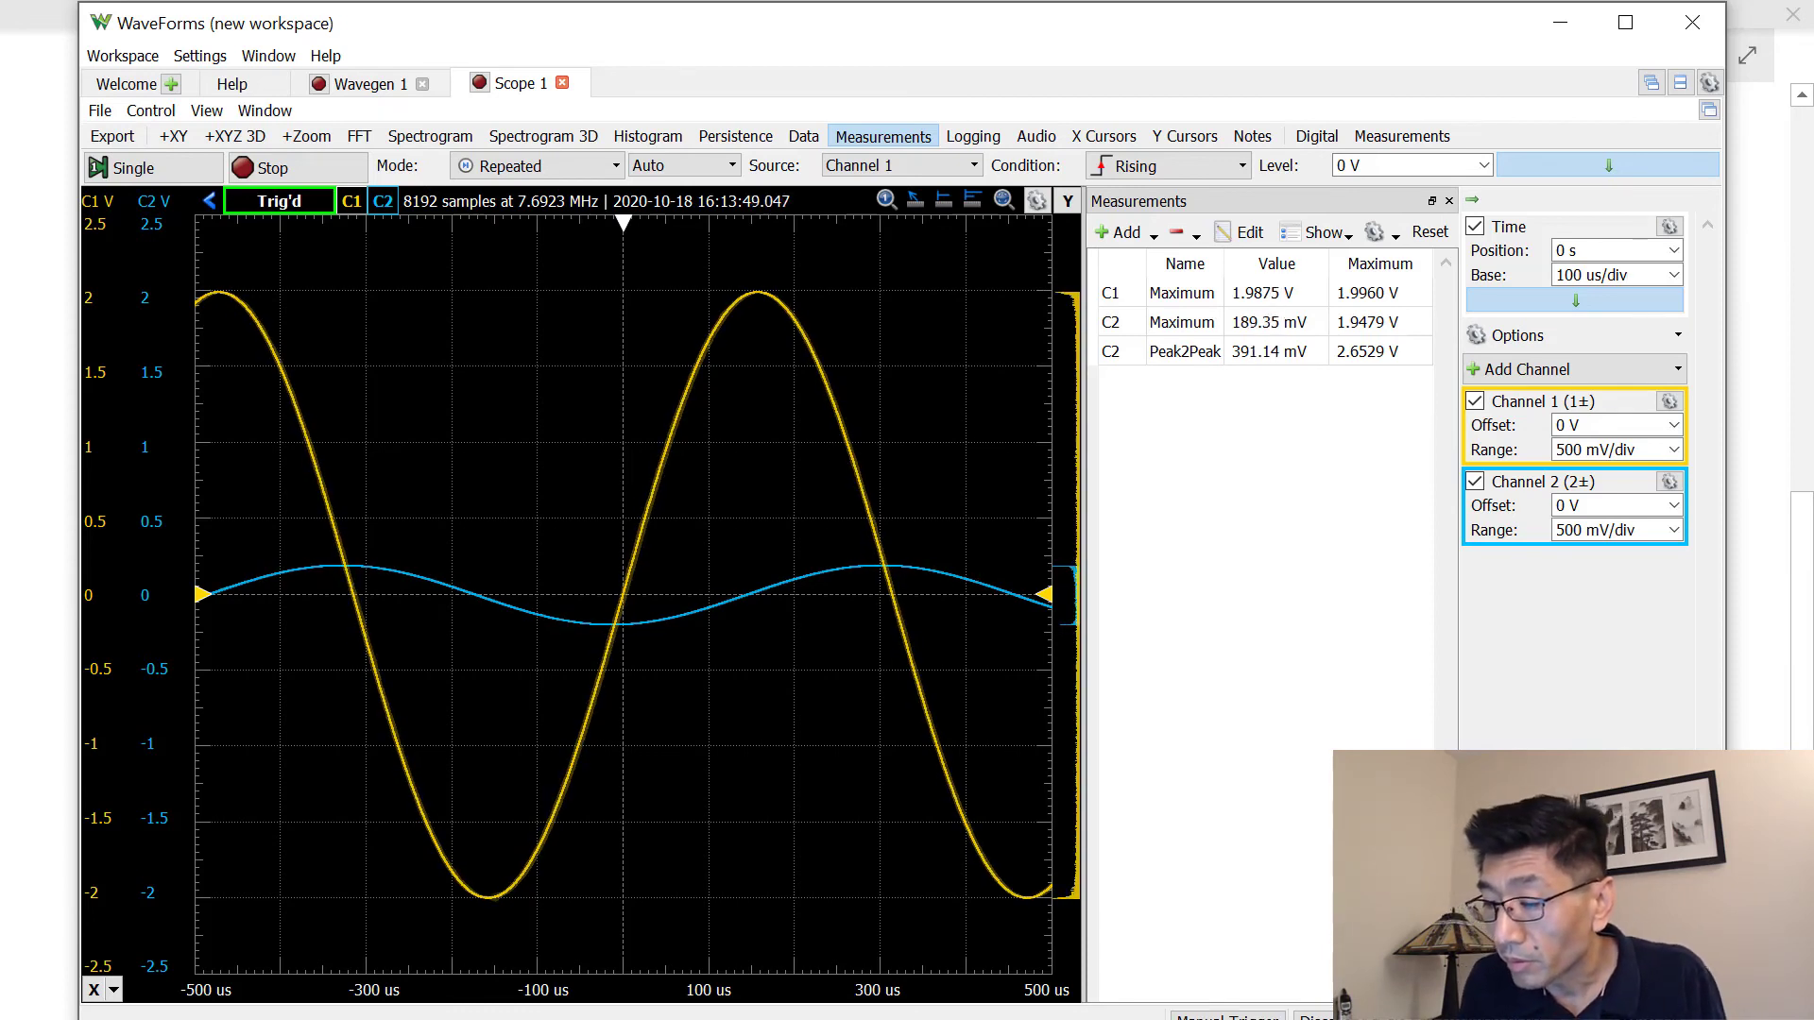
click(1369, 322)
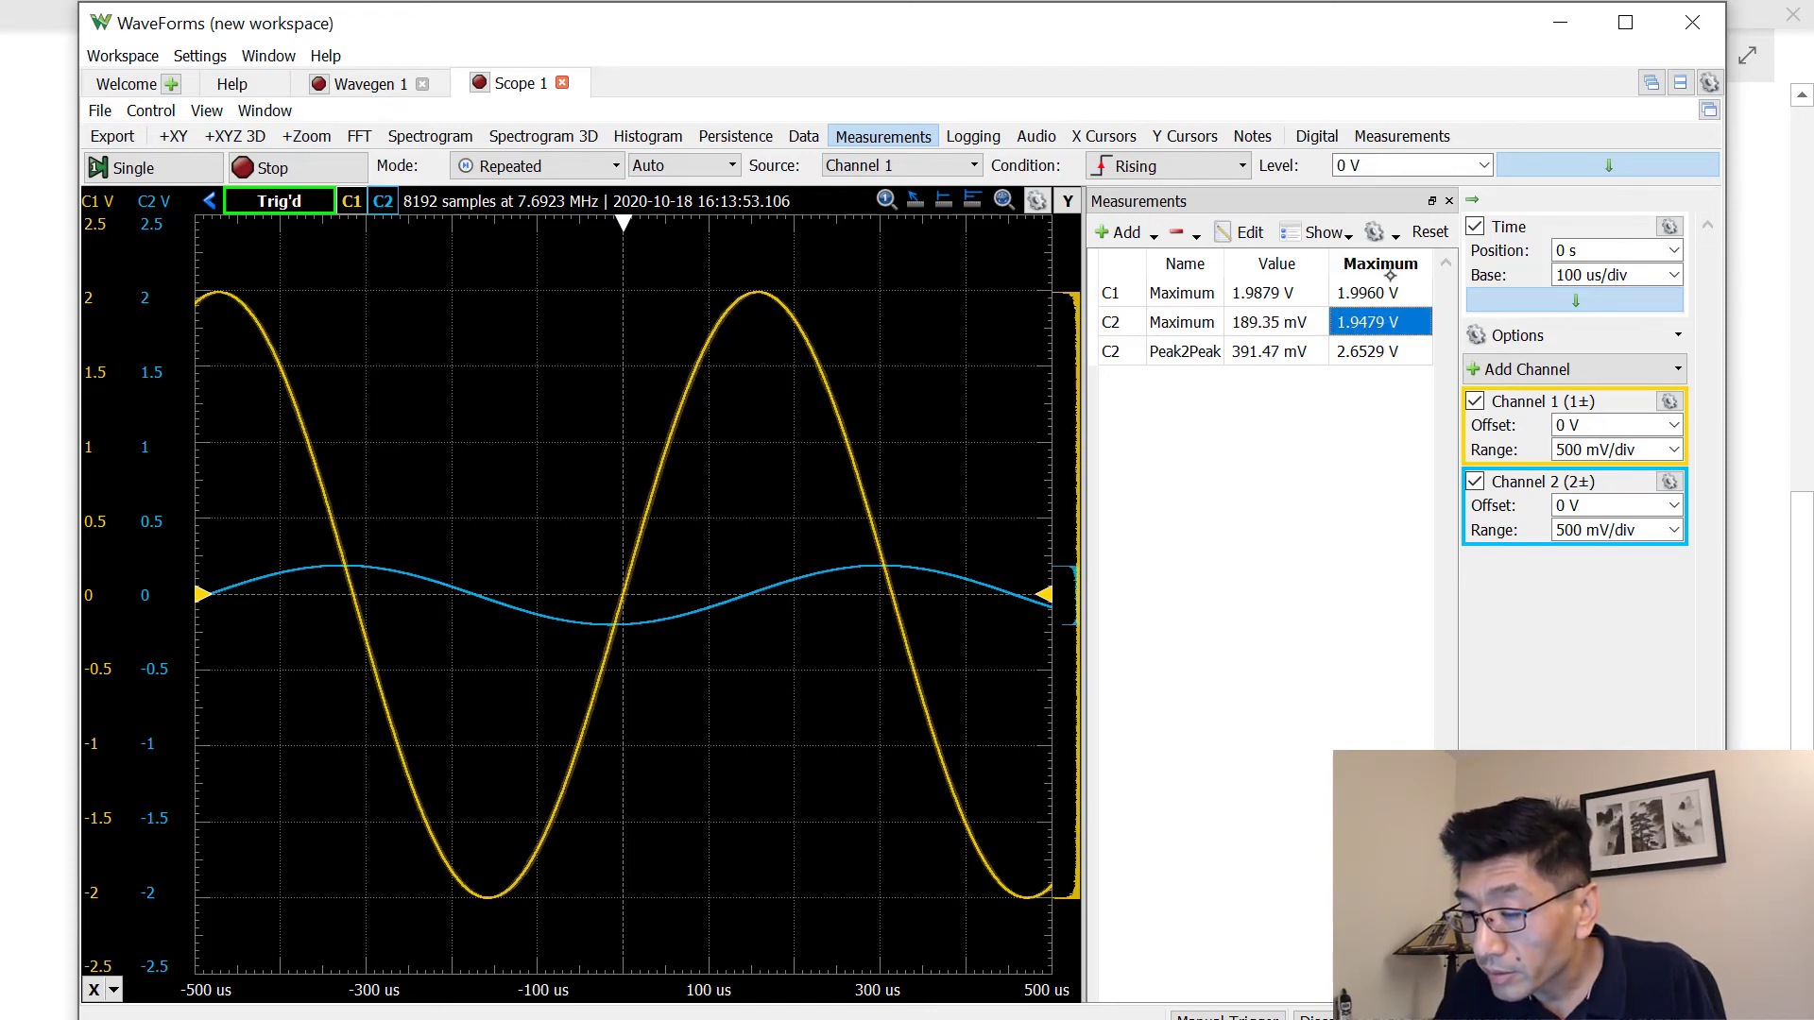
click(1384, 264)
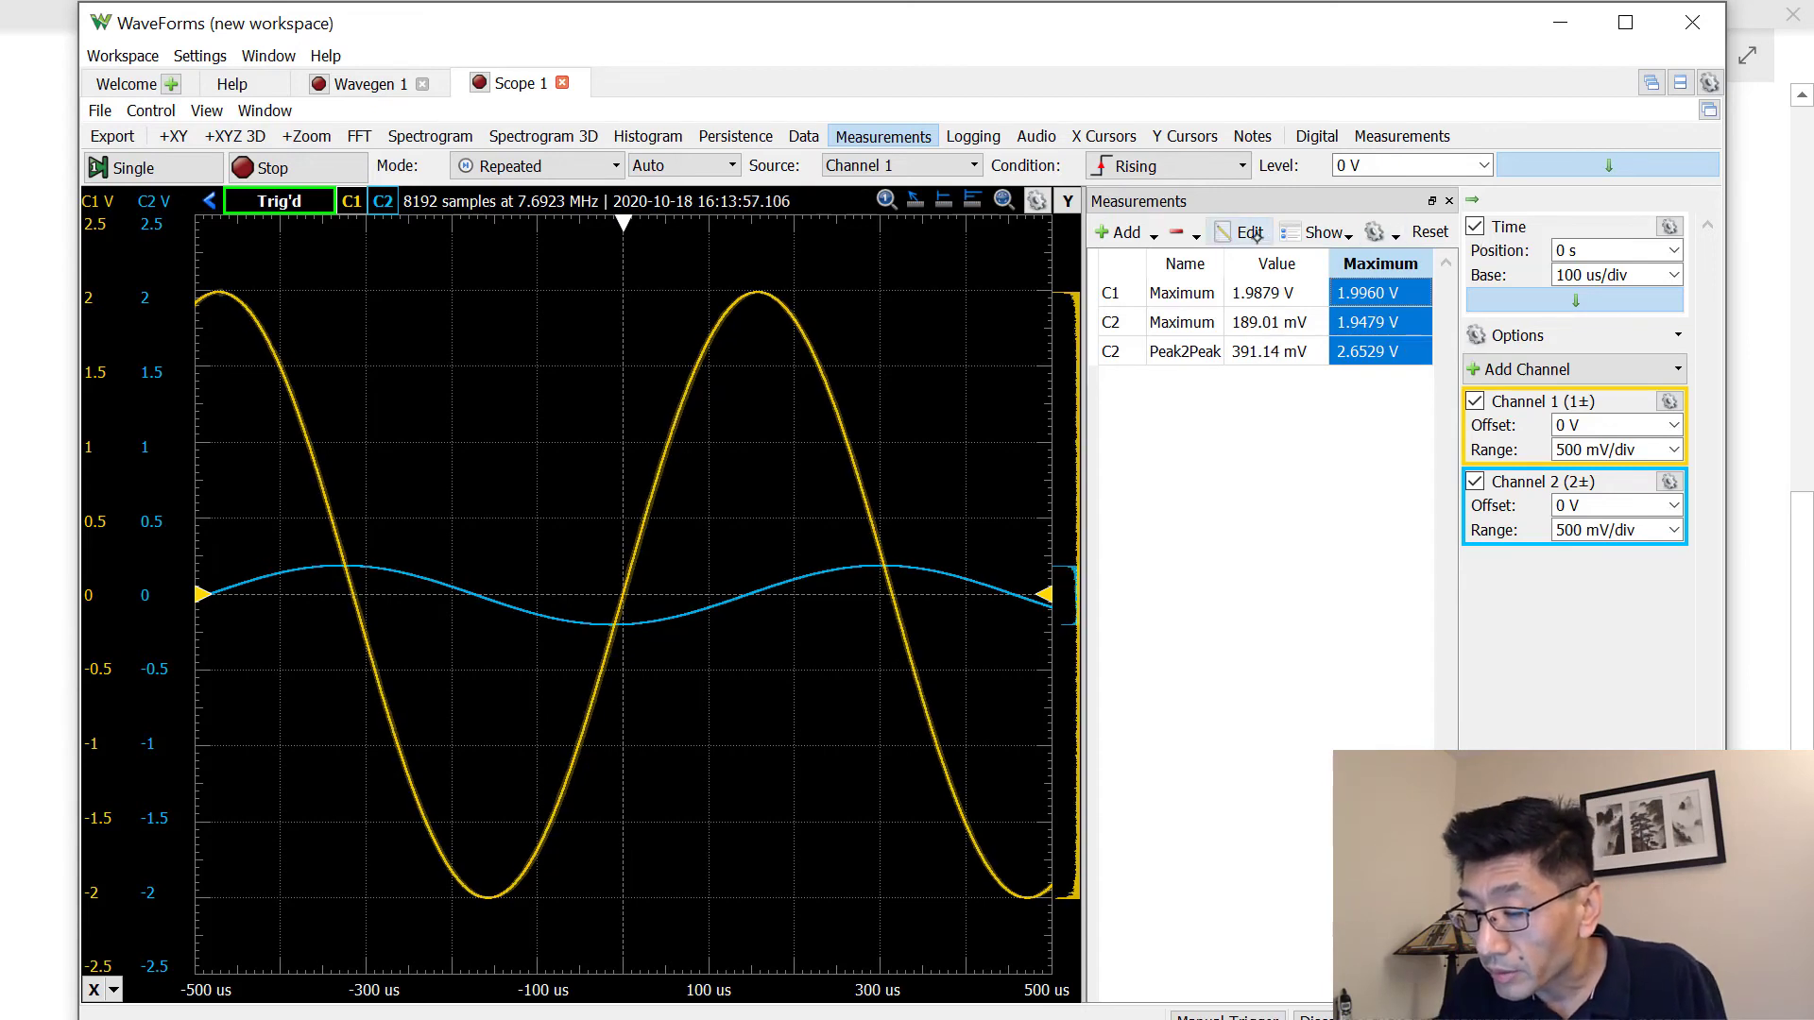
click(1196, 236)
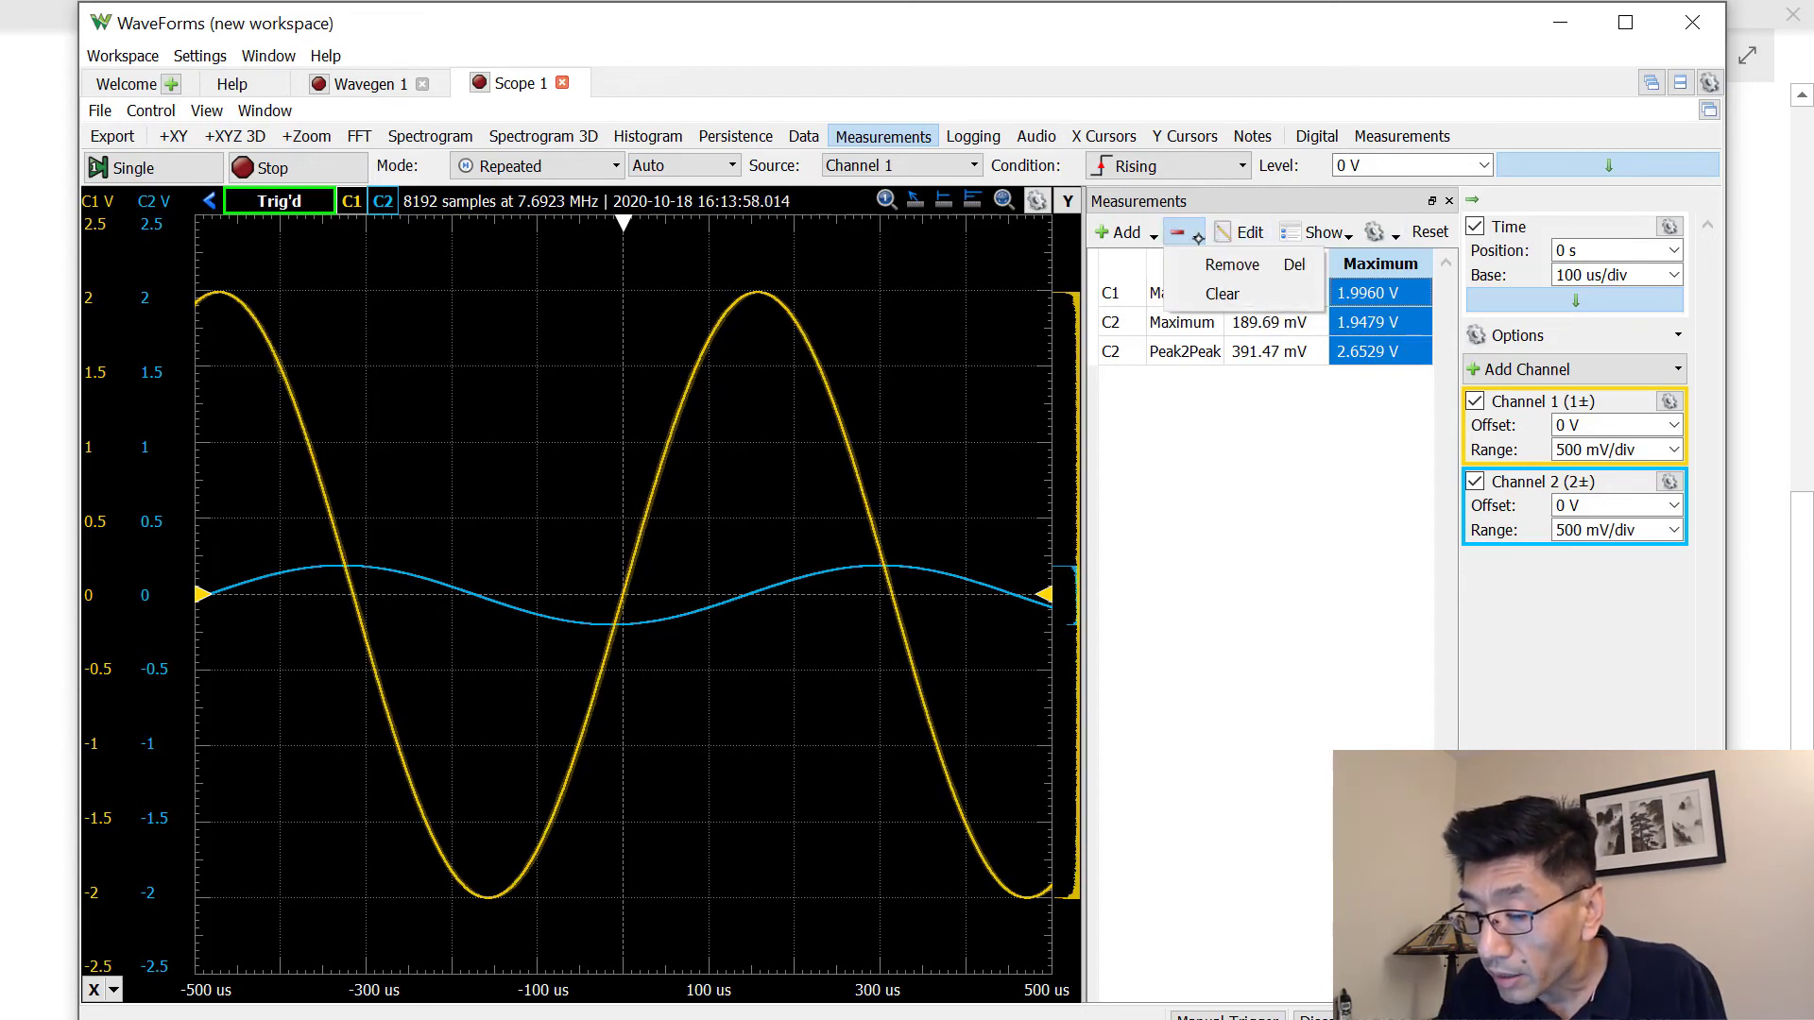
click(1223, 294)
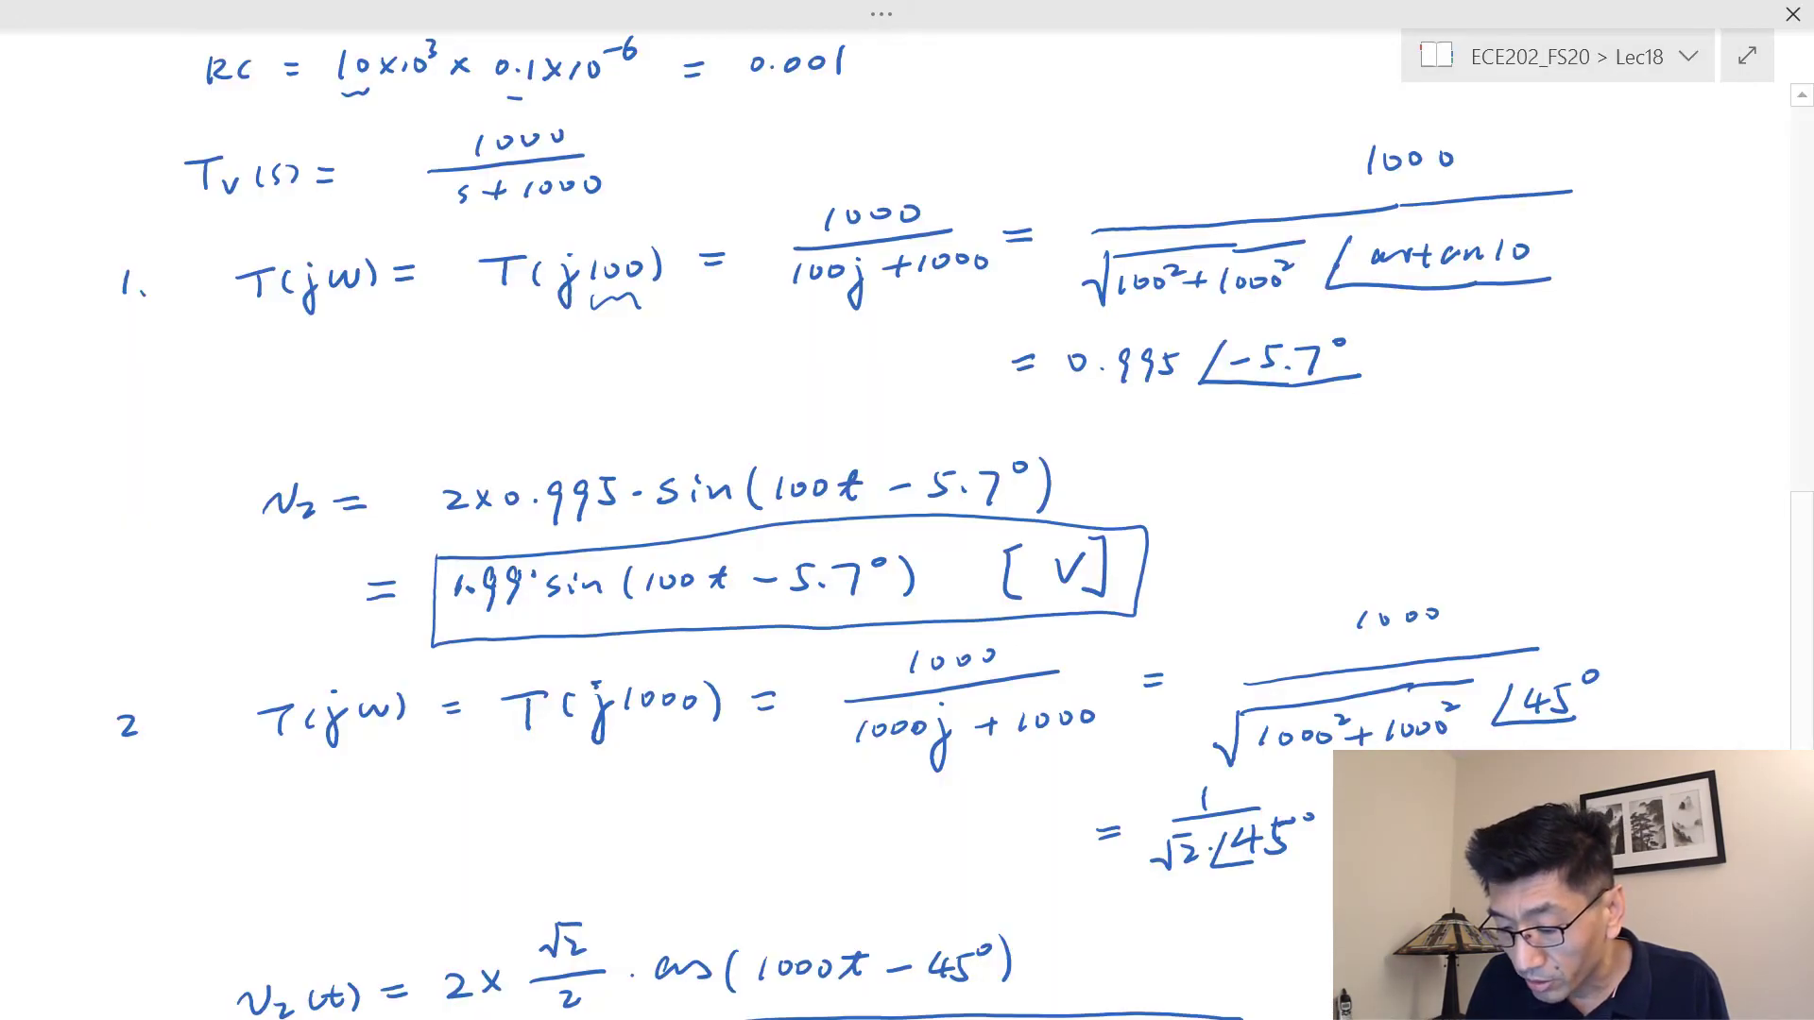
- Handwrite '1/jωC ↓' and 'ω ↑' at the top right of the OneNote Example page
key(alt+Tab)
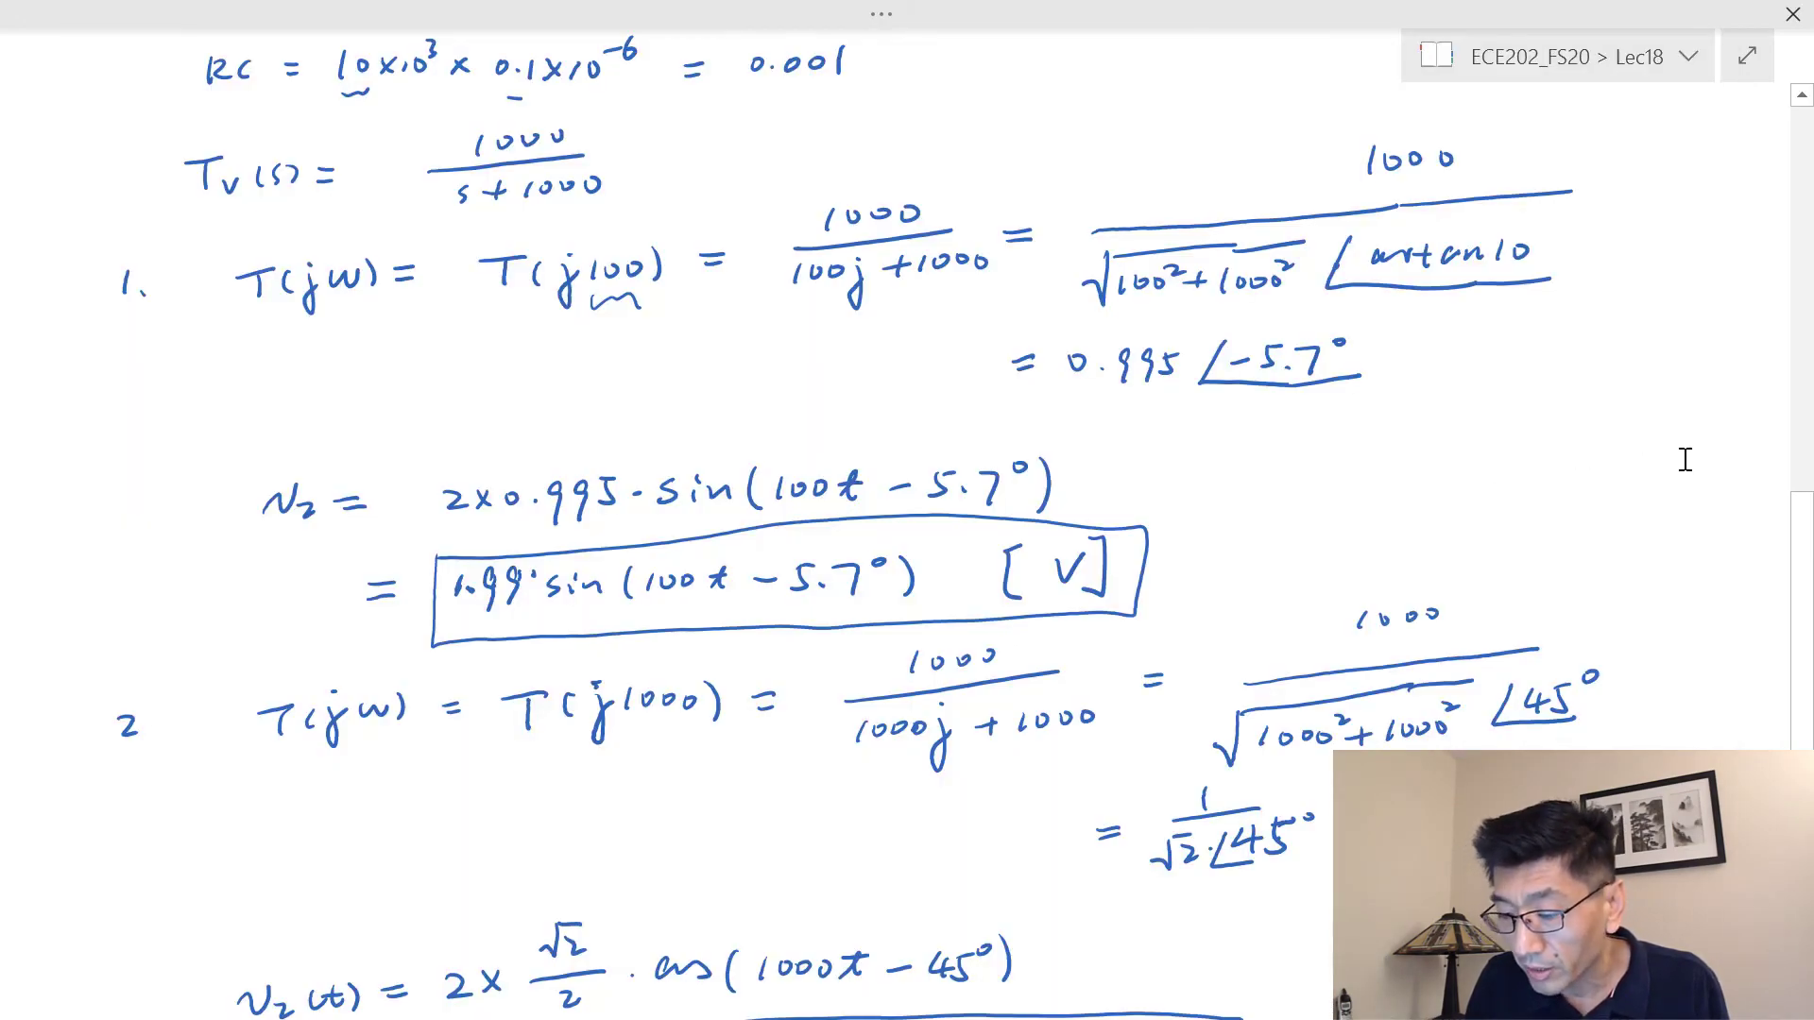
click(1805, 380)
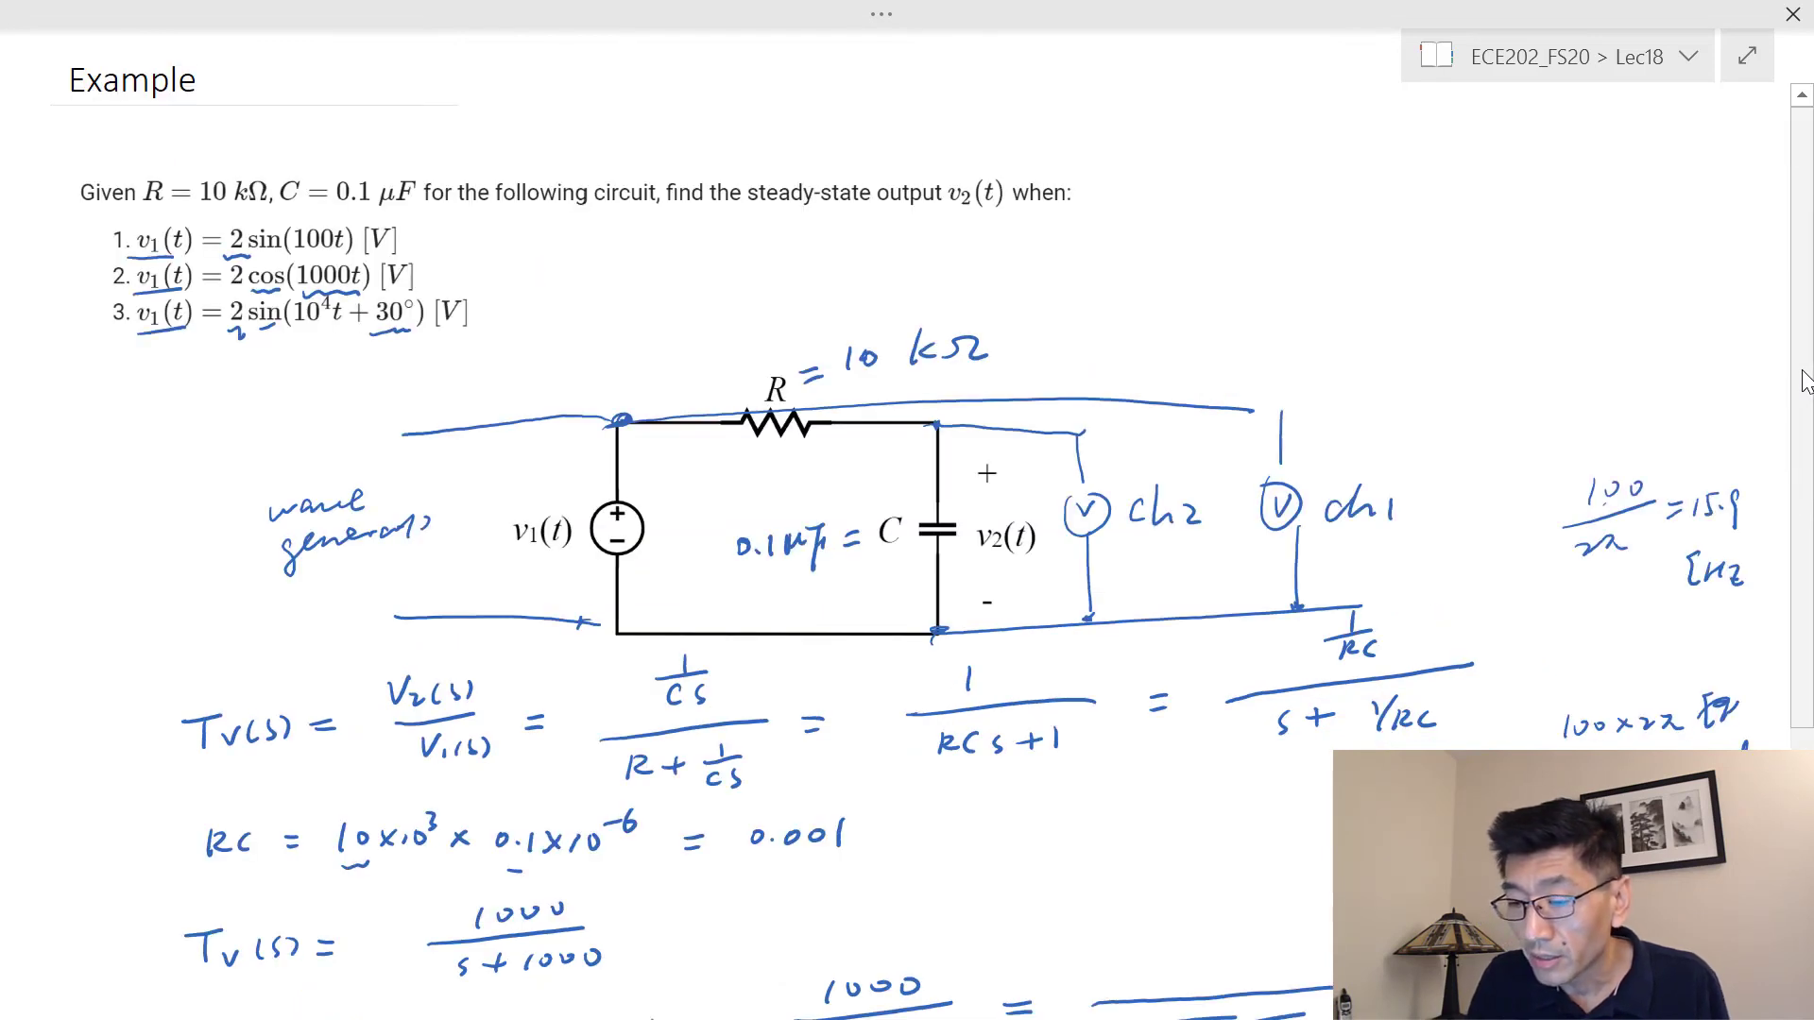
scroll(1805, 381, right, 1)
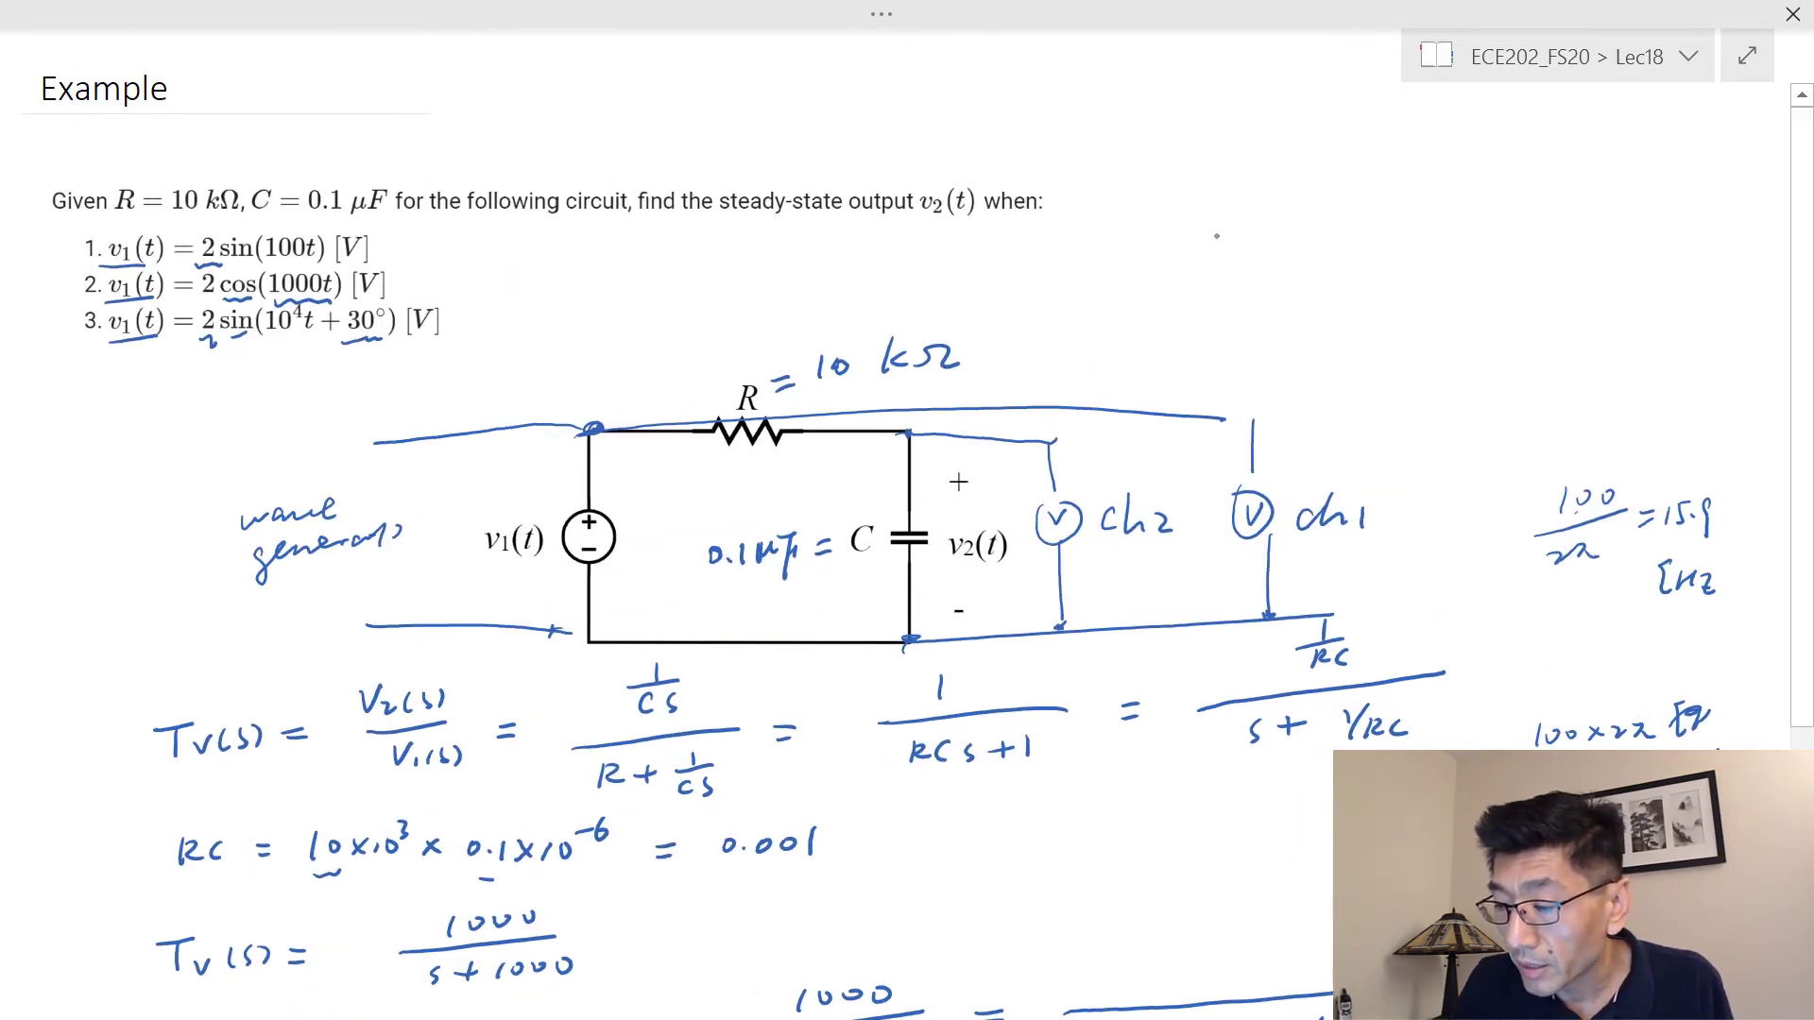
mouse_move(1219, 214)
mouse_down()
mouse_move(1218, 233)
mouse_move(1271, 219)
mouse_move(1200, 315)
mouse_move(1241, 254)
mouse_move(1271, 271)
mouse_move(1247, 283)
mouse_up()
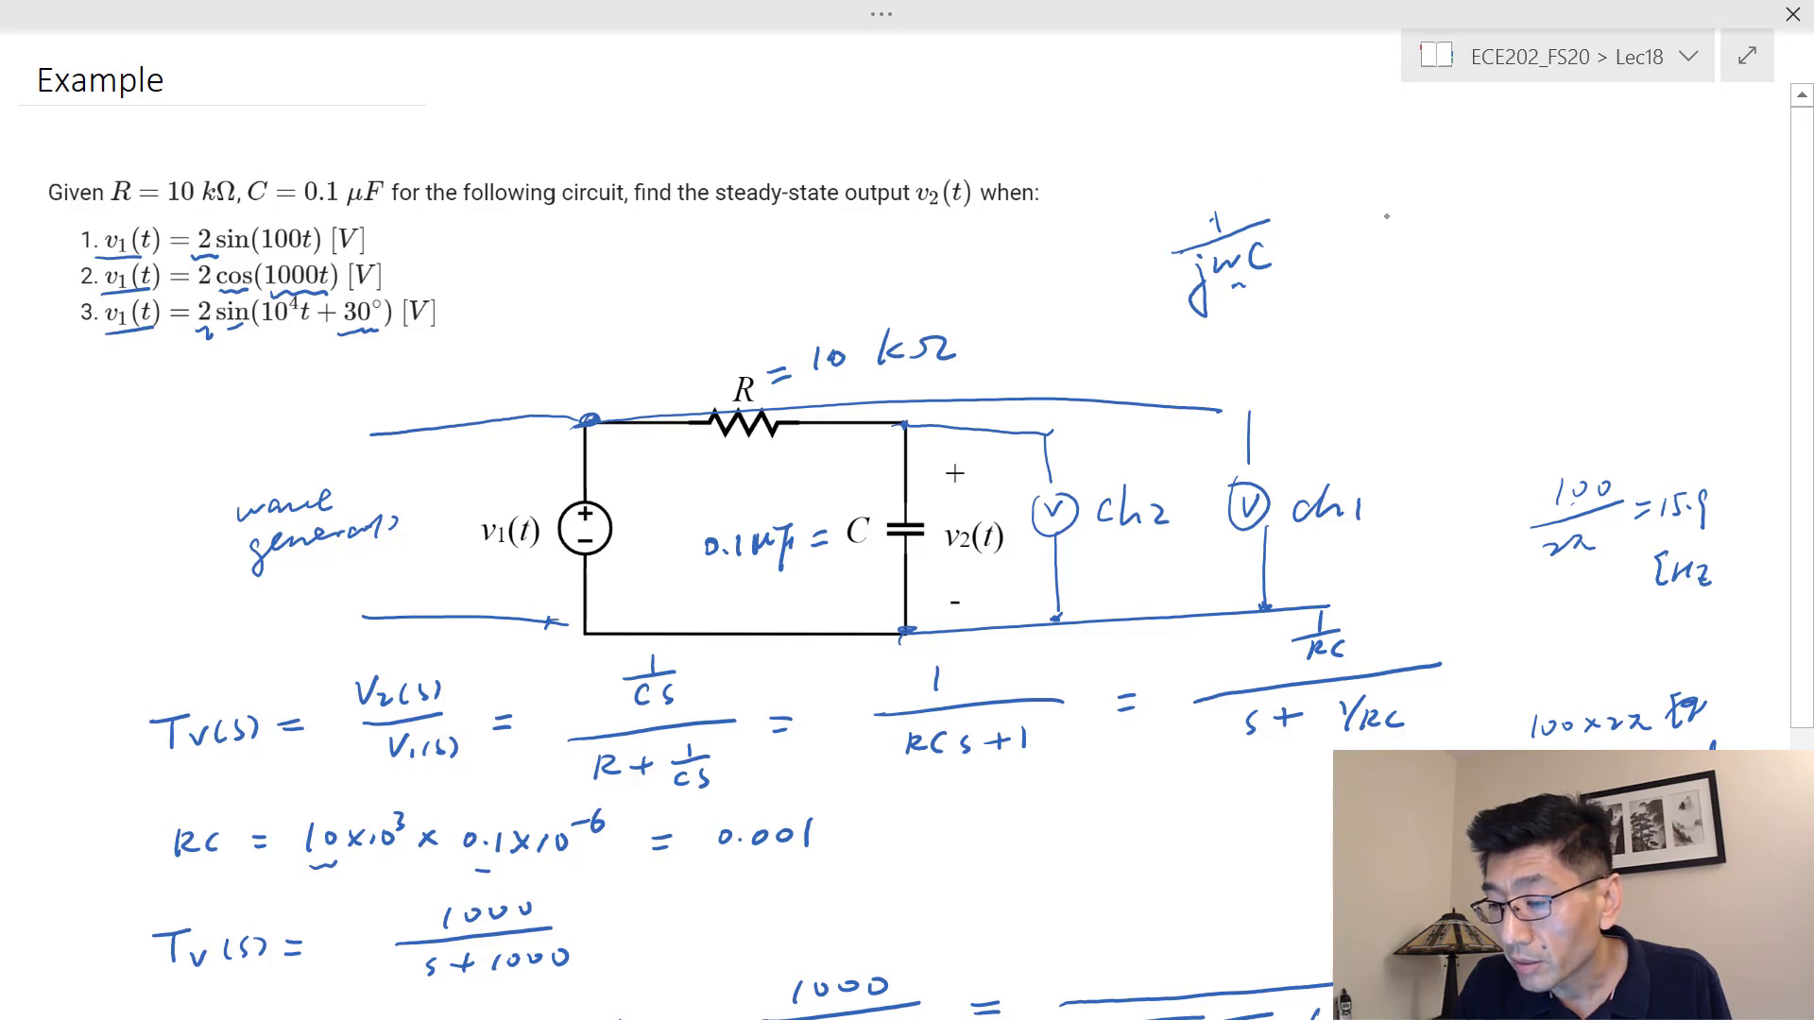
mouse_move(1375, 210)
mouse_down()
mouse_move(1405, 203)
mouse_move(1434, 226)
mouse_move(1447, 202)
mouse_up()
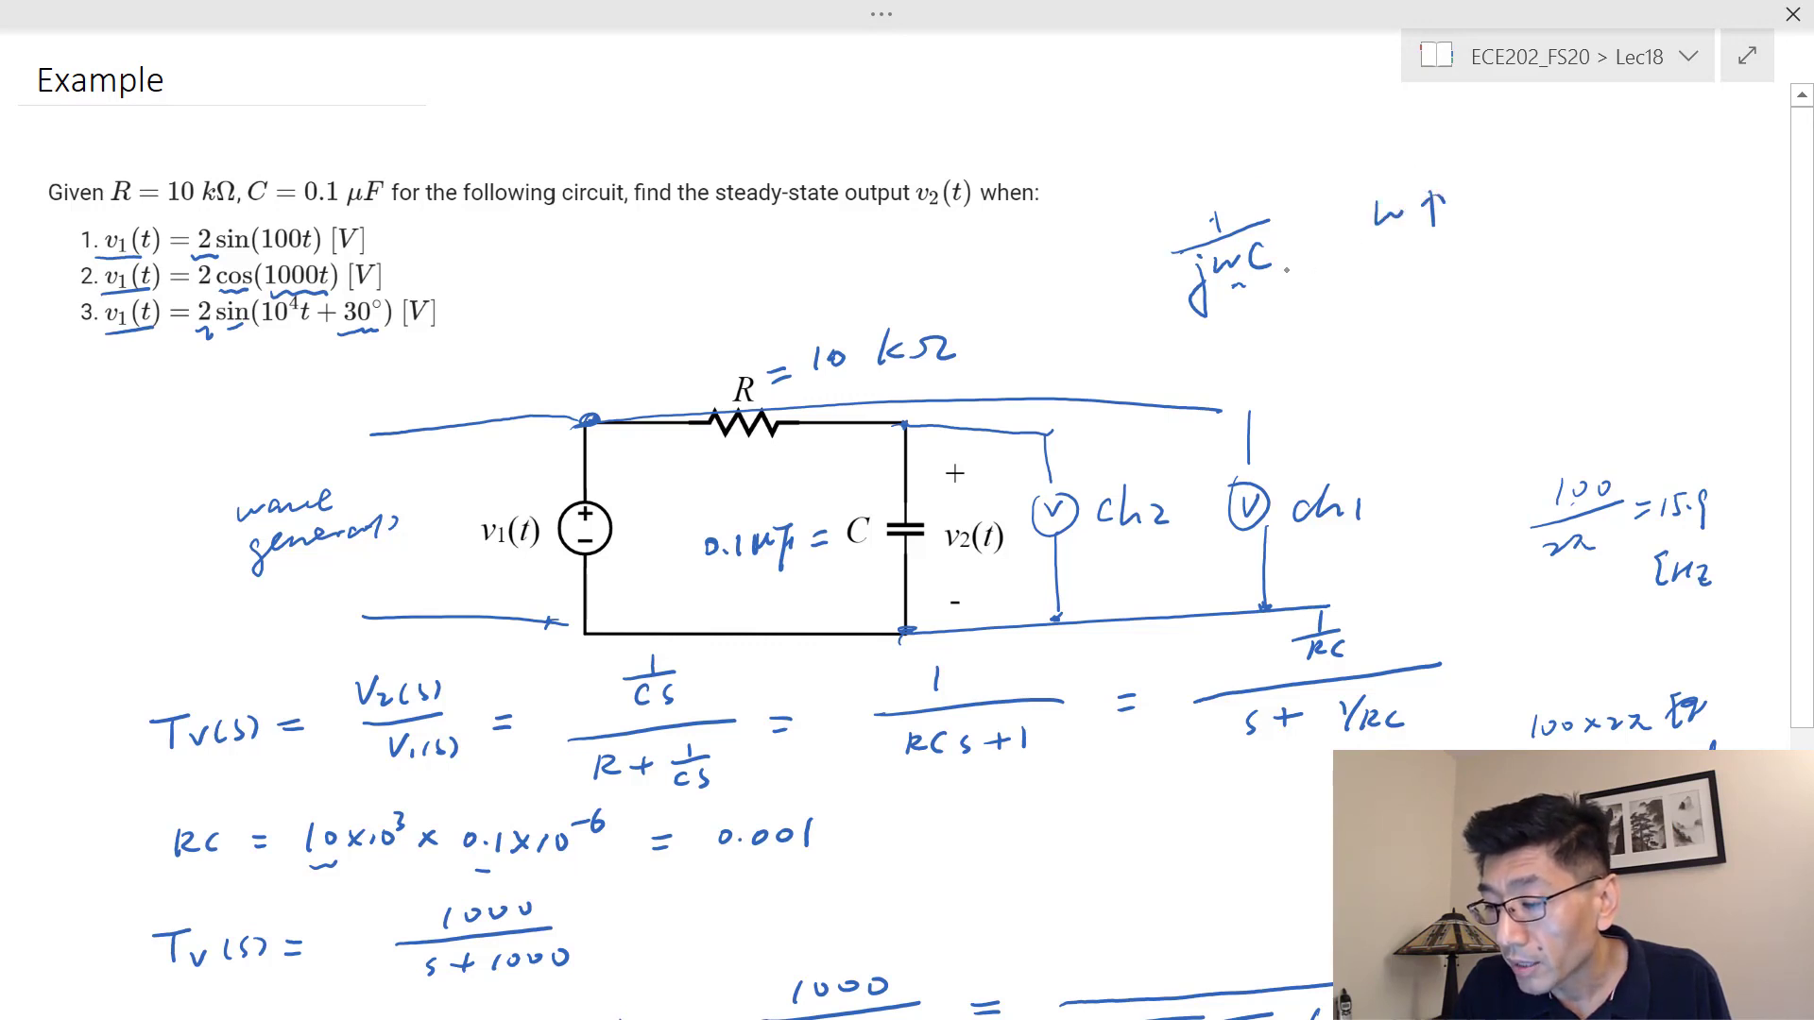
drag(1286, 200, 1297, 272)
drag(1290, 251, 1311, 249)
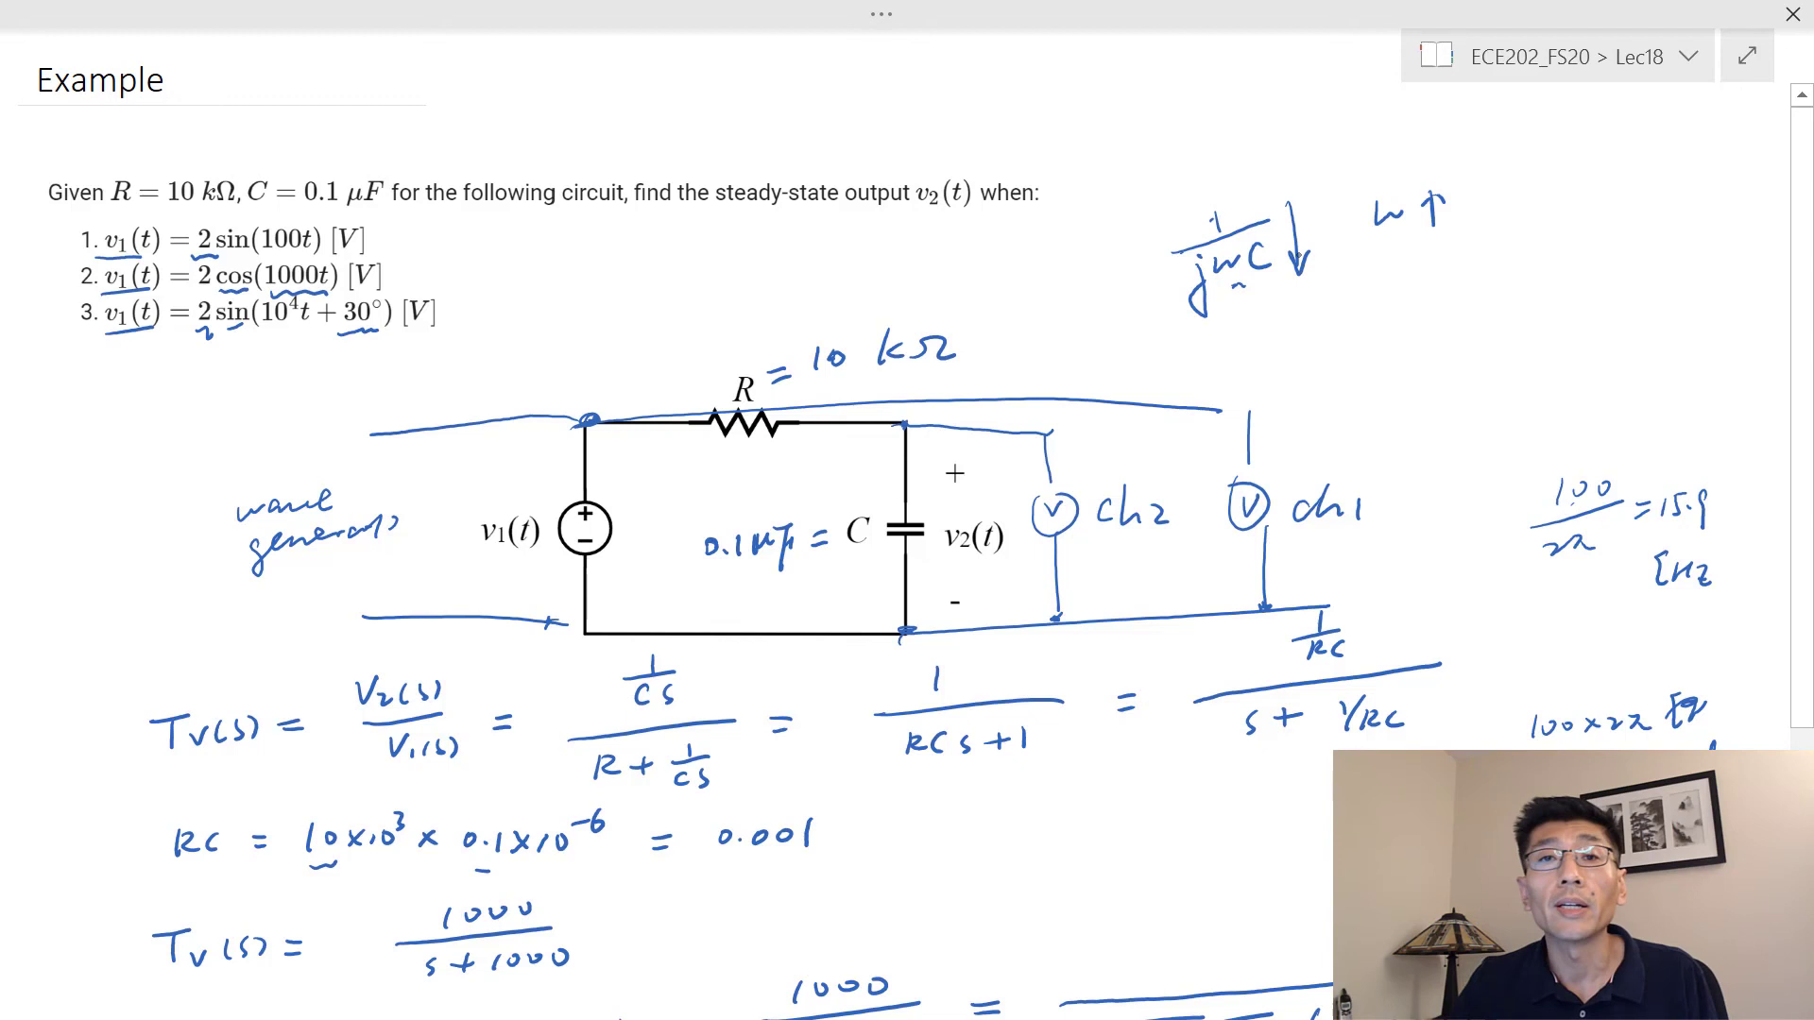